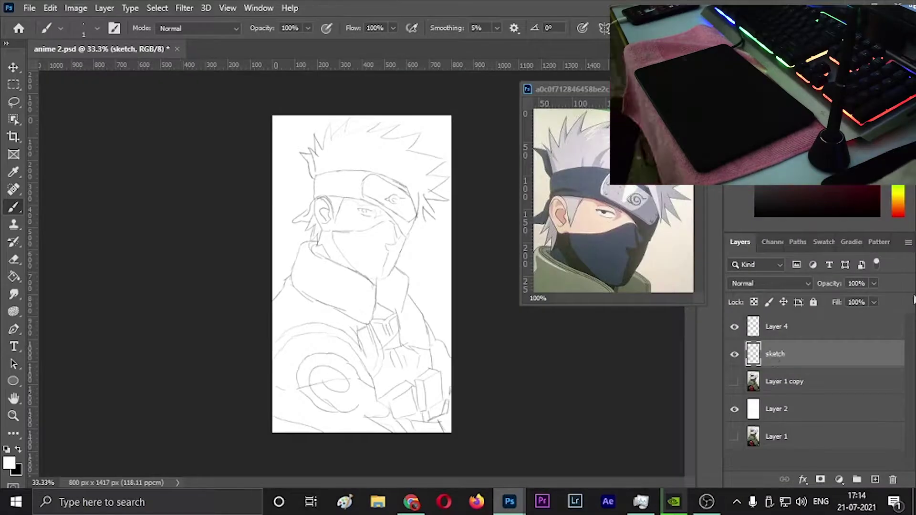
Step: Shrink the brush and ink a first line on the hair
scroll(404, 149, "up", 3)
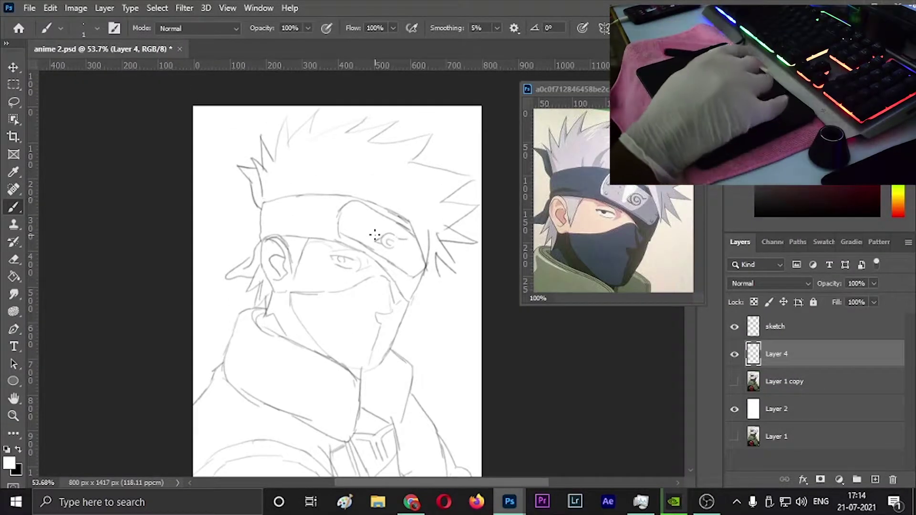
left_click(514, 28)
key("Escape")
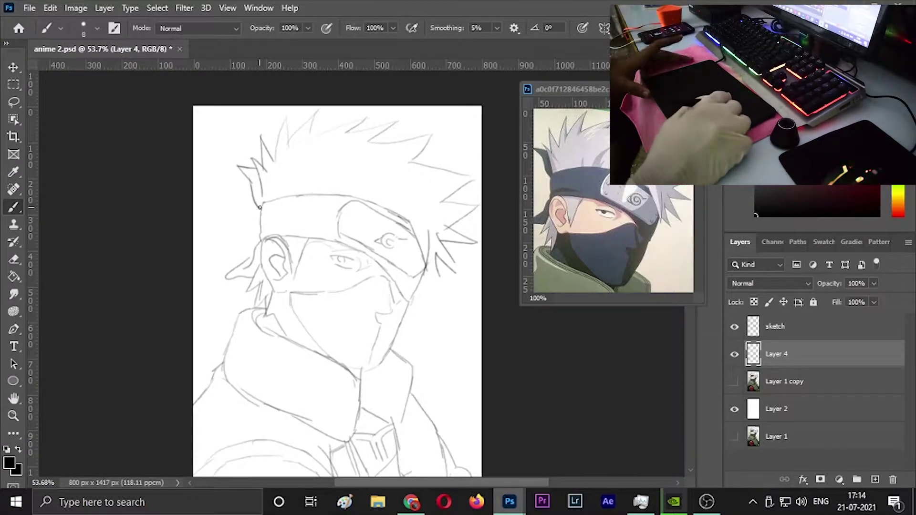
right_click(275, 182, "alt")
double_click(180, 204)
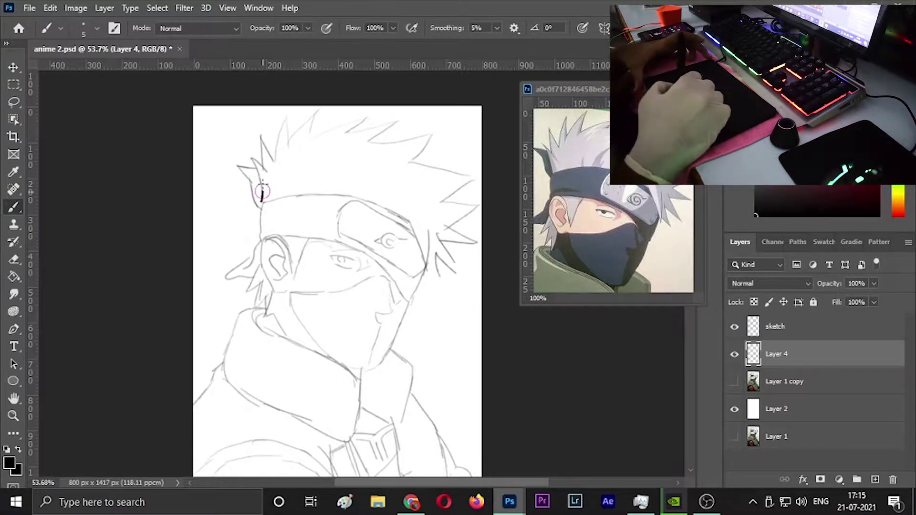
left_click_drag(255, 155, 263, 203)
Step: Zoom out and make the brush thinner for fine inking
key("ctrl+minus")
key("ctrl+minus")
right_click(134, 262)
double_click(153, 206)
scroll(395, 193, "up", 1)
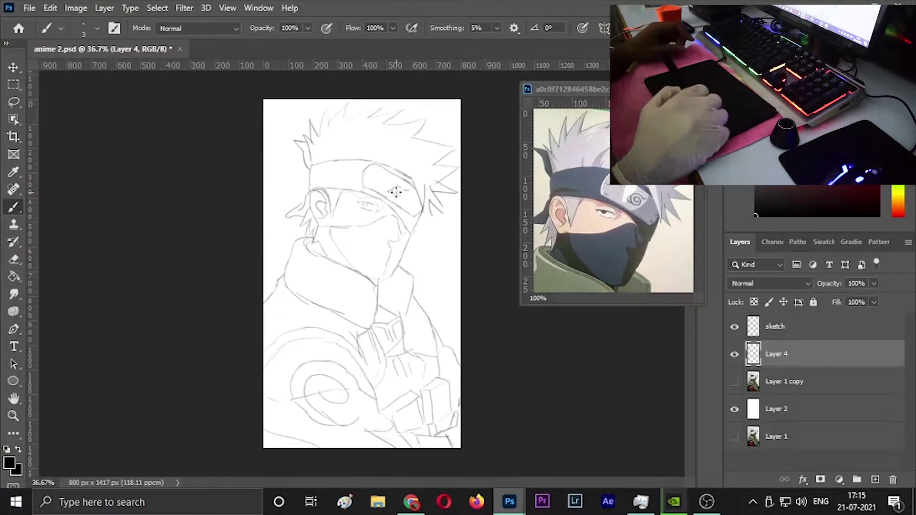
right_click(409, 137)
key("Escape")
scroll(396, 297, "up", 5)
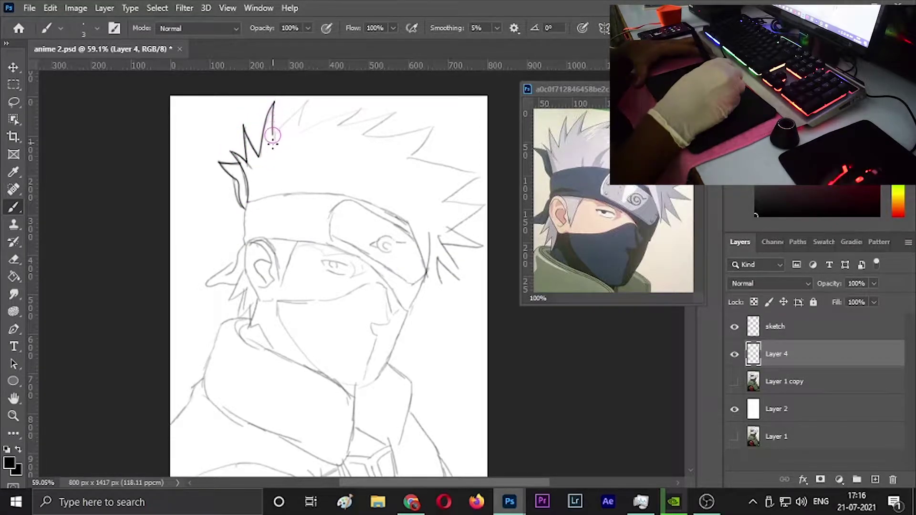
Step: Ink the outlines of the left, right and upper-right hair spikes
left_click_drag(299, 99, 292, 132)
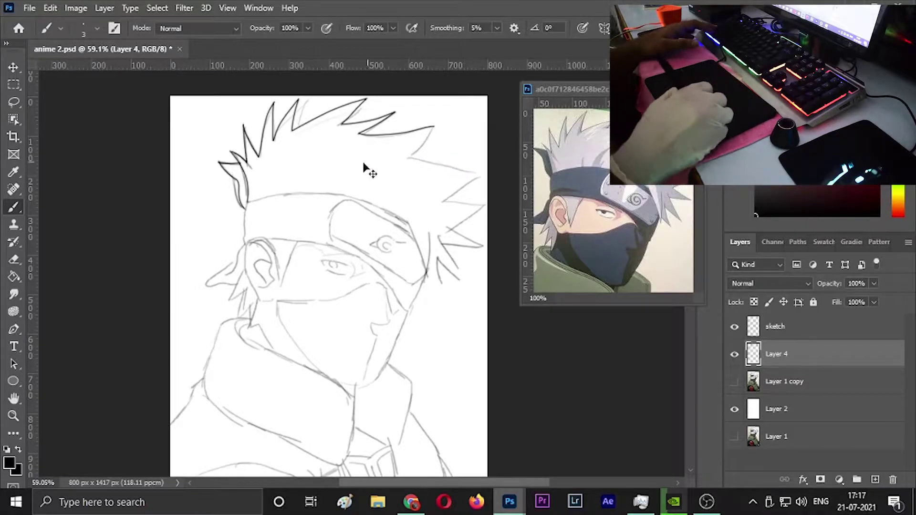
scroll(364, 169, "up", 2)
left_click_drag(361, 301, 382, 350)
mouse_move(411, 394)
left_mouse_down()
mouse_move(405, 355)
mouse_move(437, 396)
left_mouse_up()
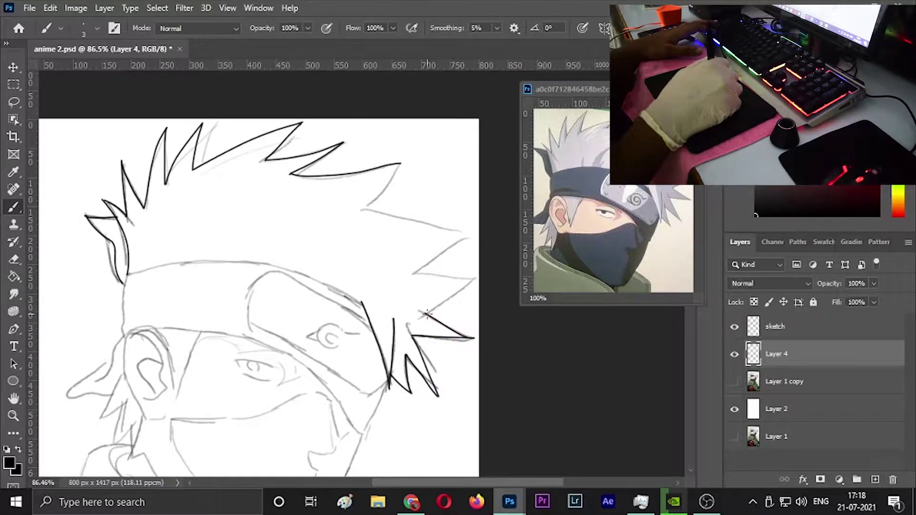
left_click_drag(419, 270, 470, 228)
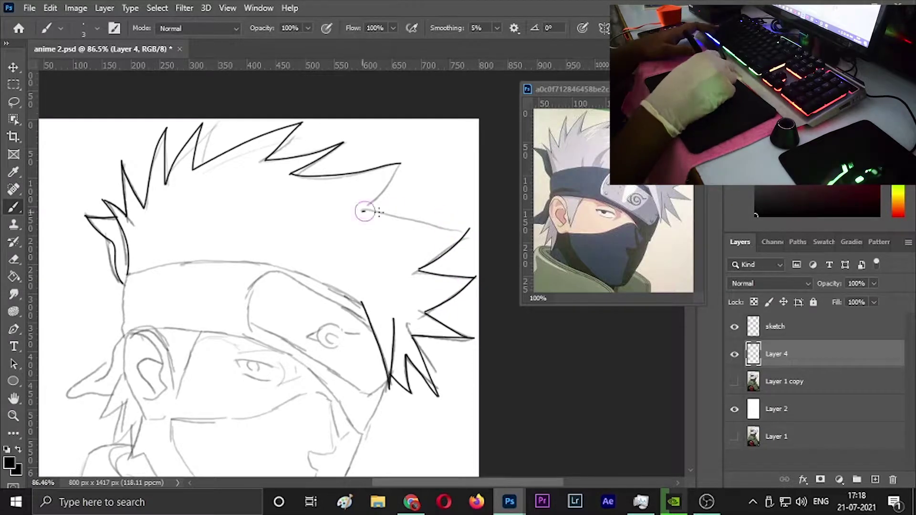
left_click_drag(362, 210, 400, 164)
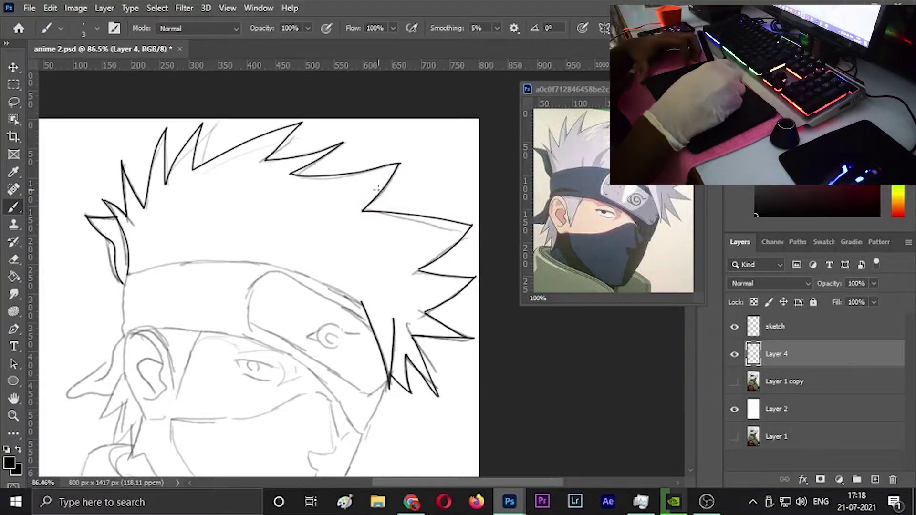
Step: Ink the headband's right edge, top edge and lower edge
scroll(377, 189, "down", 3)
left_click_drag(124, 206, 122, 236)
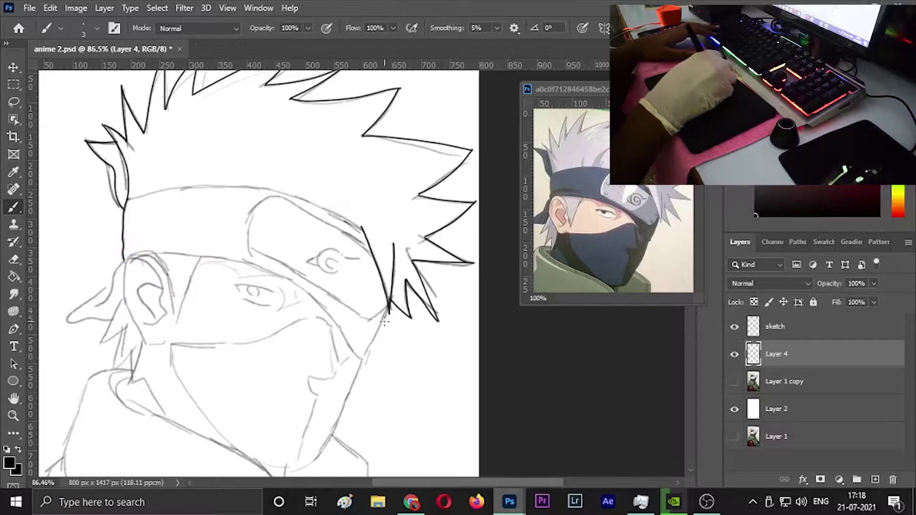
left_click_drag(388, 311, 363, 357)
mouse_move(127, 196)
left_mouse_down()
mouse_move(248, 185)
mouse_move(363, 225)
left_mouse_up()
left_click_drag(123, 260, 221, 258)
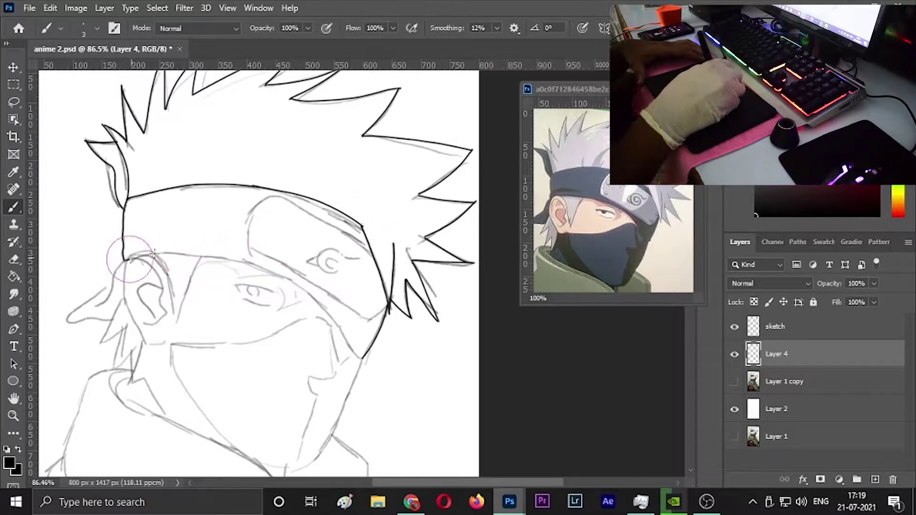
Step: Undo the overshoot, lower Smoothing, and ink the headband's lower edge
key("ctrl+z")
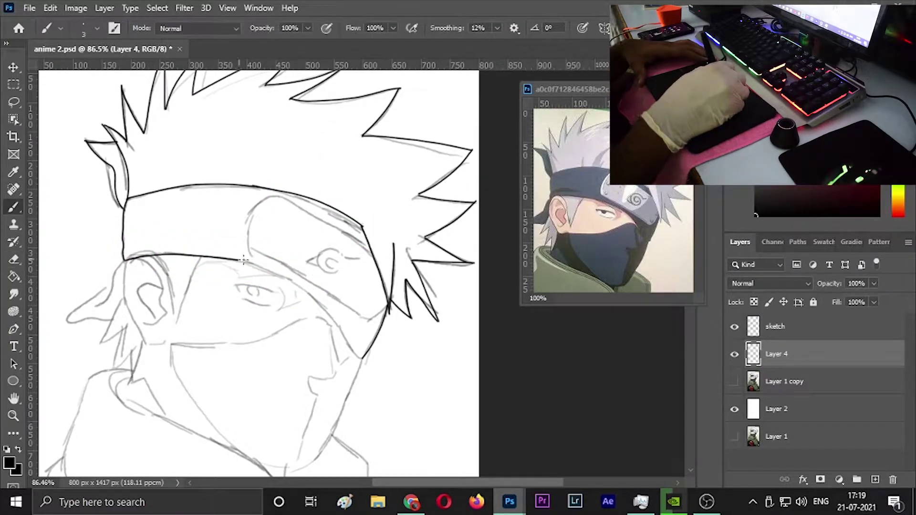
left_click(496, 27)
left_click_drag(527, 45, 523, 46)
left_click_drag(367, 244, 306, 209)
left_click_drag(365, 318, 263, 249)
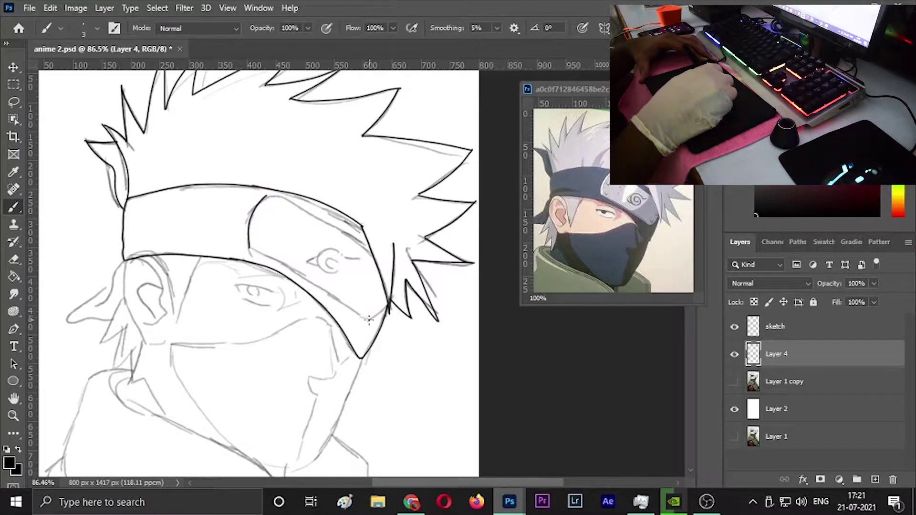
Step: Raise Smoothing to 12% and ink the forehead plate's inner lower edge
left_click(497, 27)
left_click_drag(524, 45, 527, 45)
left_click_drag(250, 248, 386, 307)
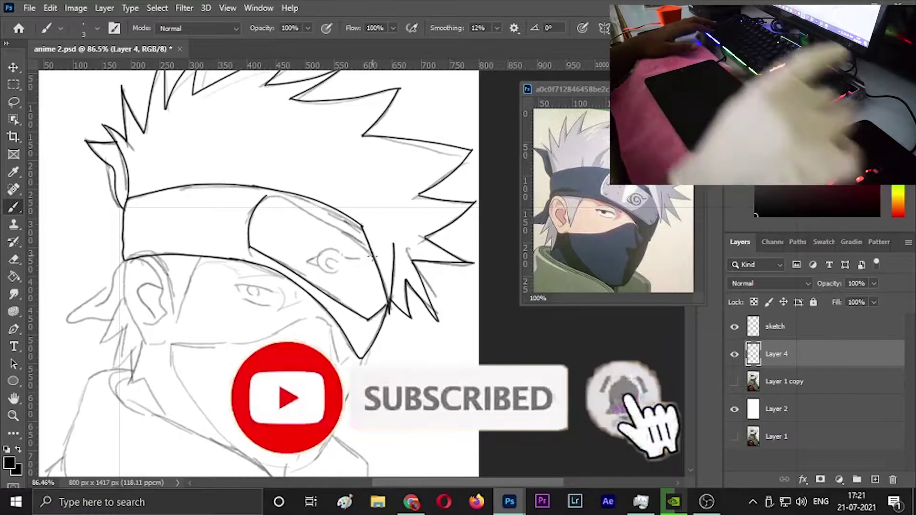
key("e")
scroll(260, 217, "up", 5)
key("b")
left_click(514, 27)
left_click(501, 56)
key("ctrl+z")
Step: Ink the line below the headband curve, the left brim, side hair and ear
left_click_drag(219, 318, 174, 344)
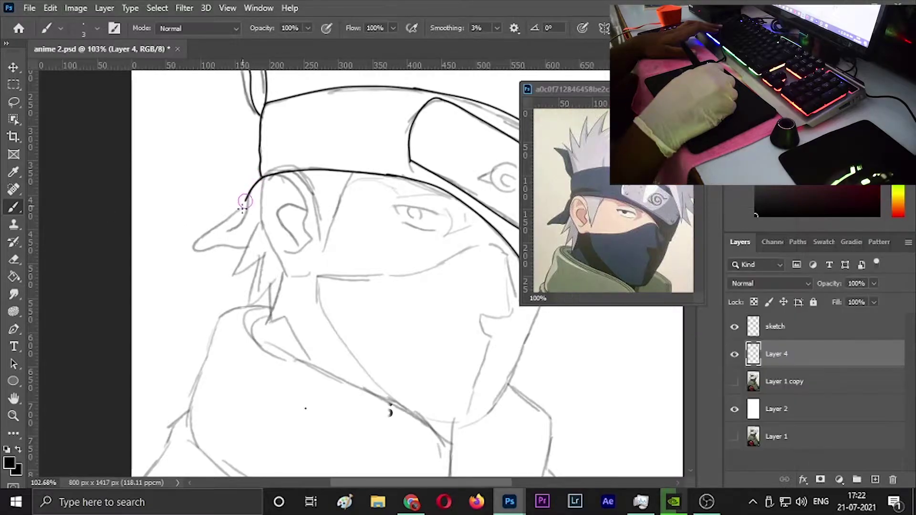
mouse_move(244, 200)
left_mouse_down()
mouse_move(189, 252)
mouse_move(244, 245)
left_mouse_up()
left_click_drag(300, 173, 321, 234)
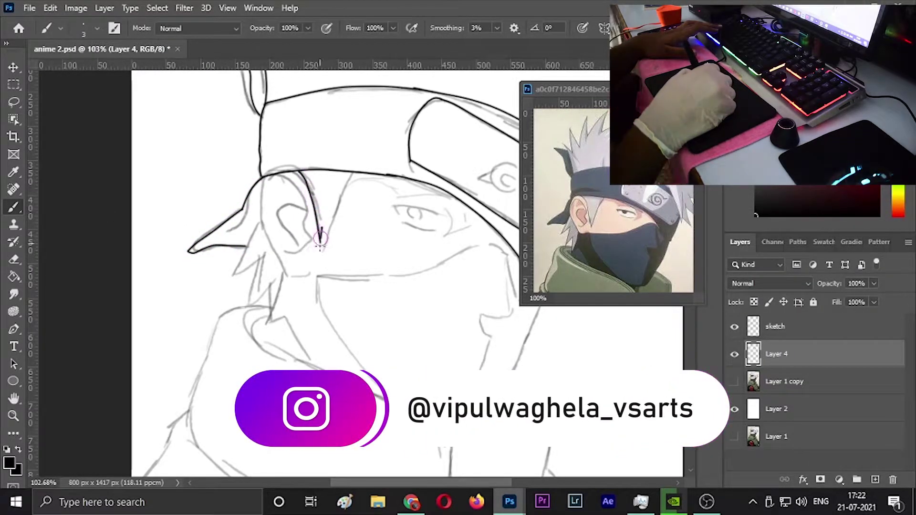
mouse_move(267, 196)
left_mouse_down()
mouse_move(308, 210)
mouse_move(279, 224)
left_mouse_up()
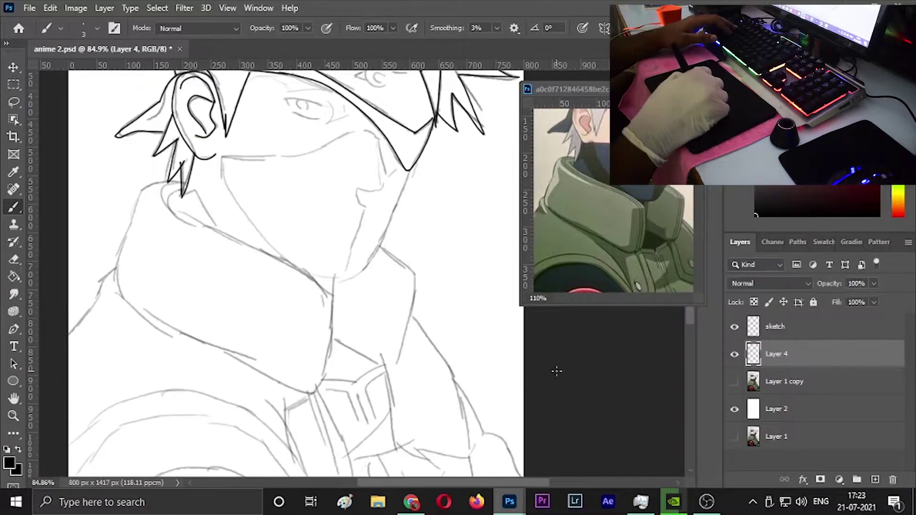
Step: Ink the left collar's outer edge and redraw its inner edge line
left_click_drag(424, 212, 430, 218)
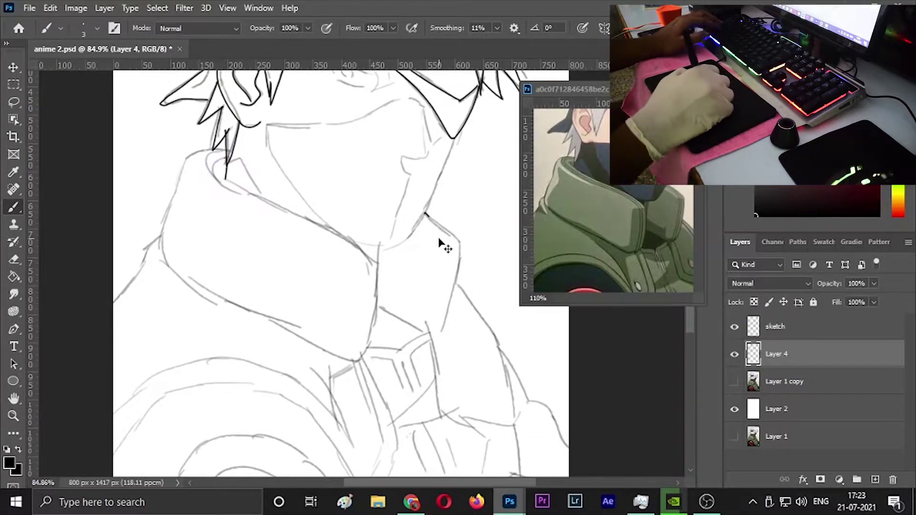
mouse_move(179, 173)
left_mouse_down()
mouse_move(156, 249)
mouse_move(270, 326)
left_mouse_up()
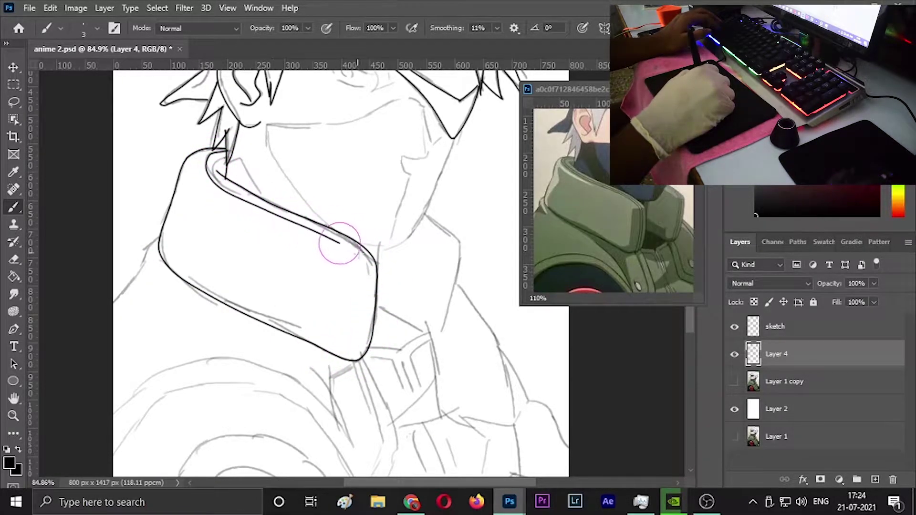
key("e")
left_click_drag(363, 253, 357, 357)
key("b")
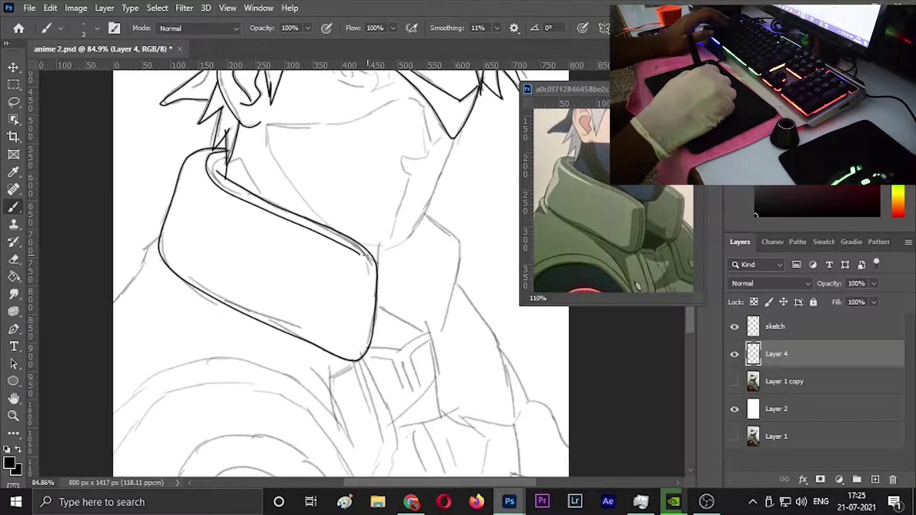
left_click_drag(361, 289, 352, 358)
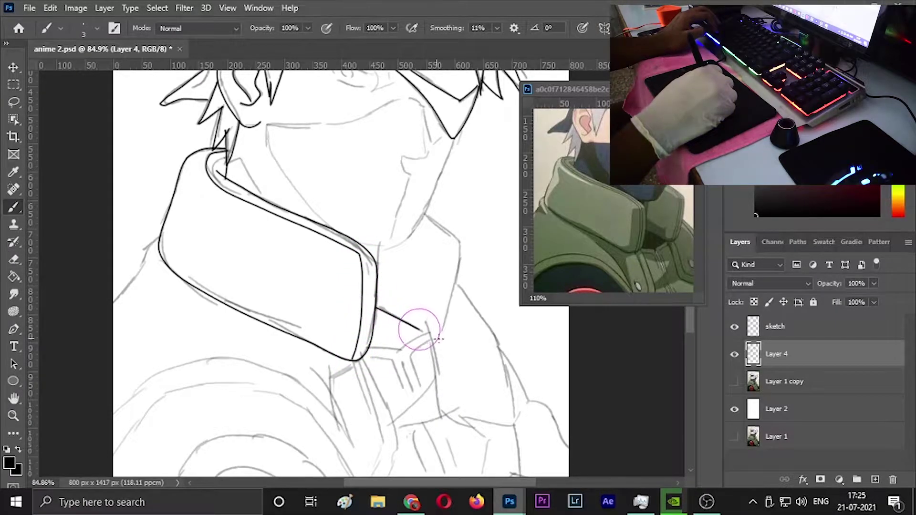
Step: Outline the right collar flap and add a short line at the left collar edge
left_click_drag(418, 329, 438, 334)
mouse_move(425, 213)
left_mouse_down()
mouse_move(455, 237)
mouse_move(439, 334)
left_mouse_up()
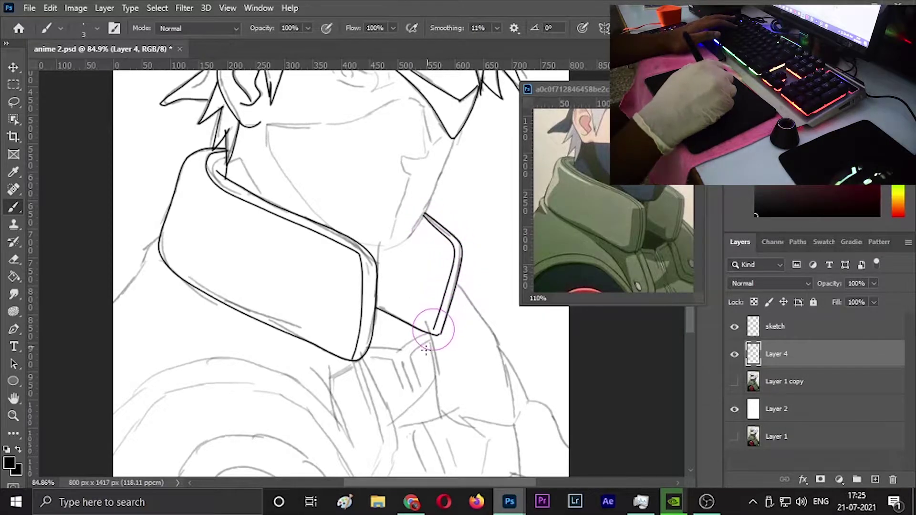
left_click_drag(586, 237, 597, 196)
left_click_drag(161, 236, 144, 256)
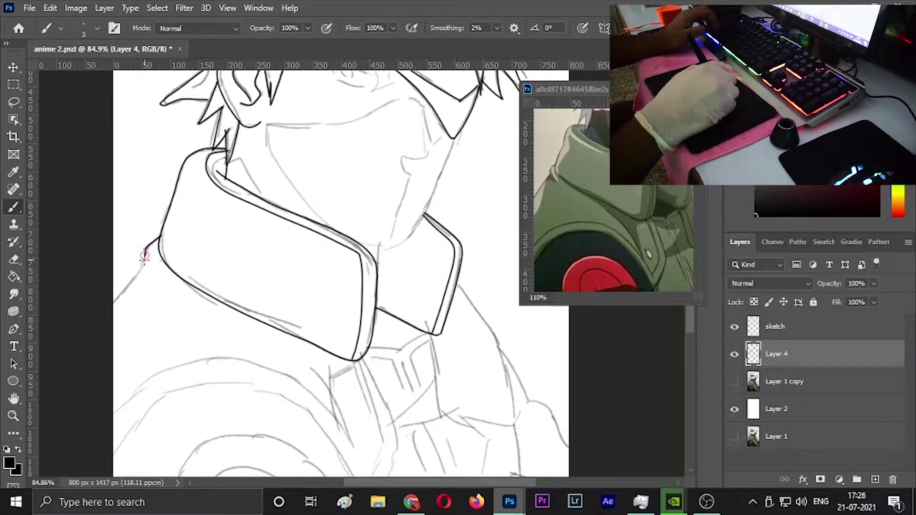
Step: Redraw the lines below the collar and the inner collar line
scroll(376, 320, "down", 2)
scroll(377, 283, "down", 3)
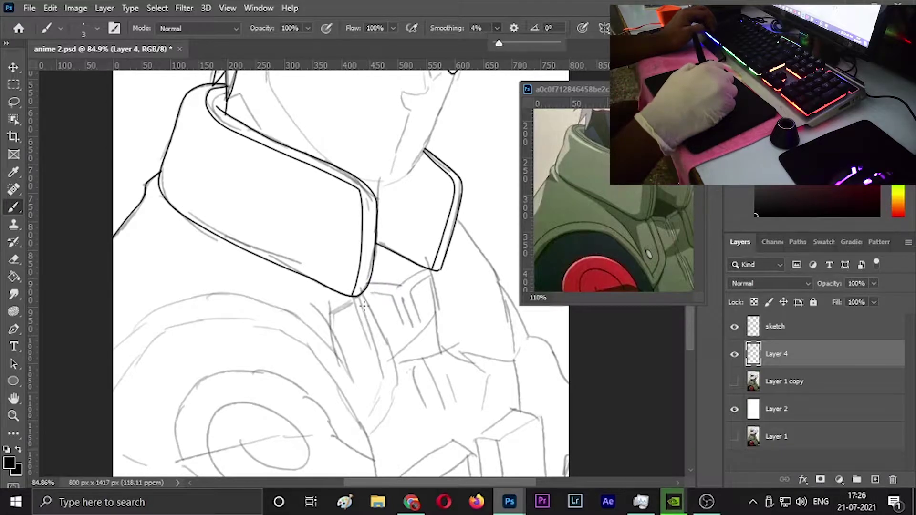
left_click_drag(364, 294, 379, 333)
key("ctrl+z")
left_click_drag(366, 299, 370, 437)
key("e")
key("b")
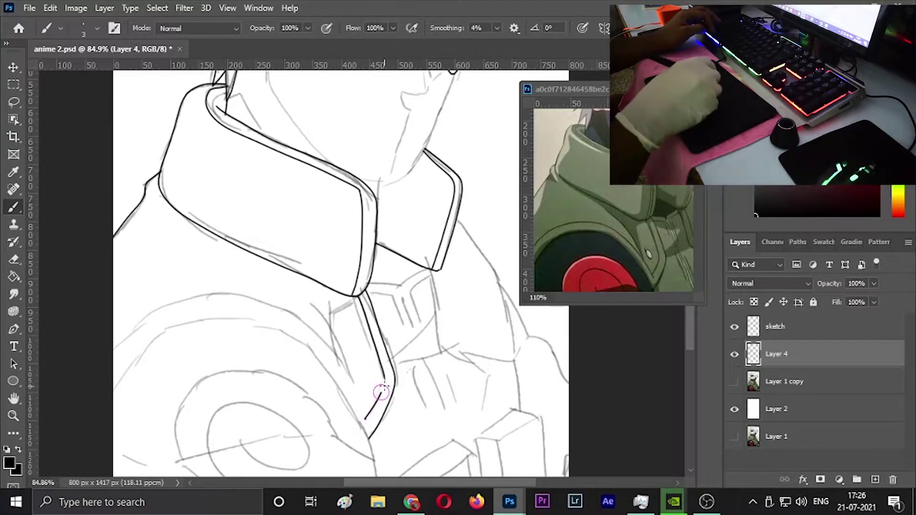
left_click_drag(383, 378, 365, 418)
scroll(195, 217, "down", 4)
left_click_drag(371, 230, 407, 233)
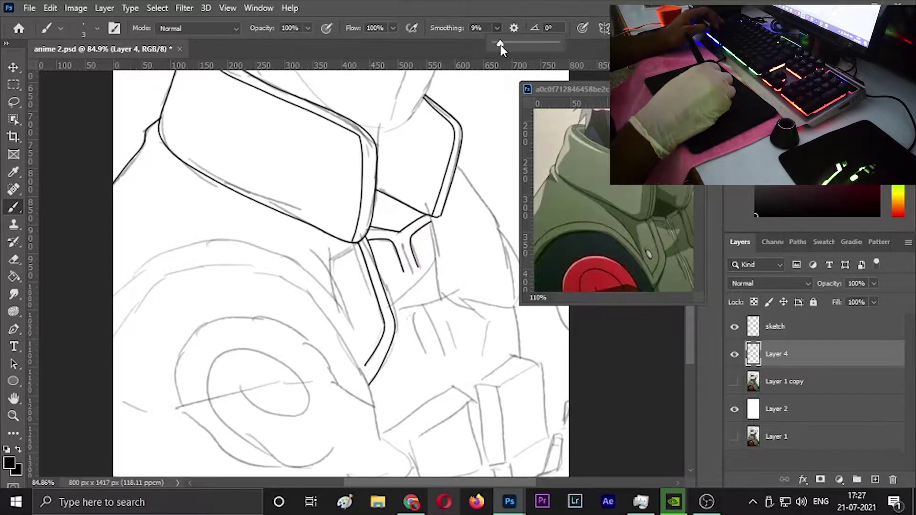
Step: Ink the left shoulder line, checking the reference's shoulder emblem
left_click_drag(113, 294, 138, 273)
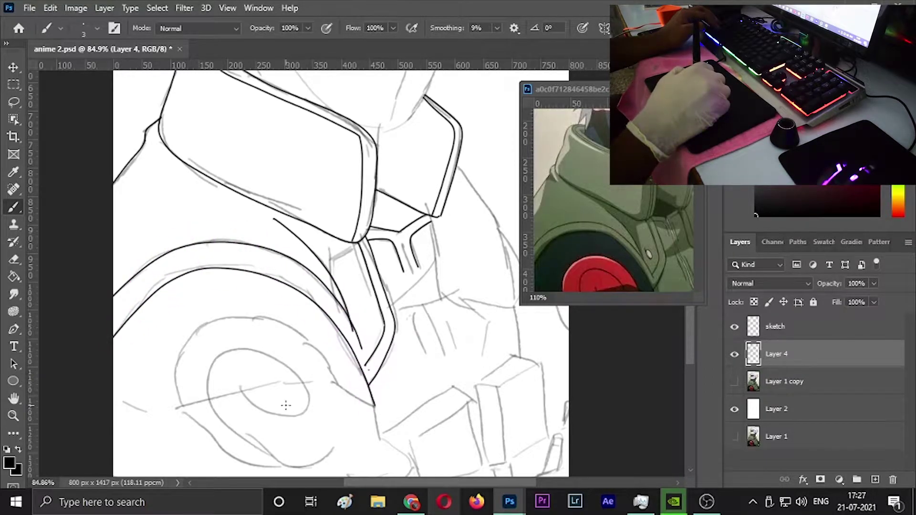
scroll(286, 405, "up", 3)
scroll(338, 311, "down", 4)
left_click_drag(562, 267, 562, 229)
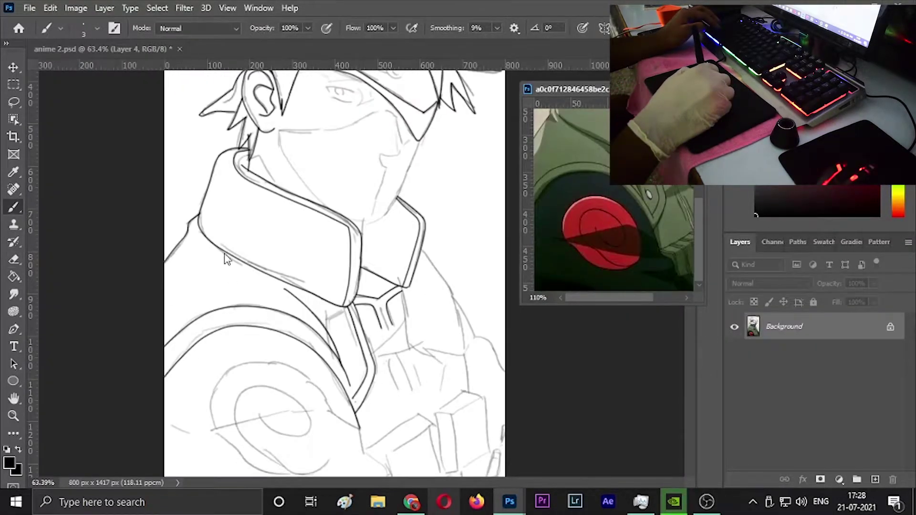
left_click(260, 420)
left_click_drag(303, 406, 324, 470)
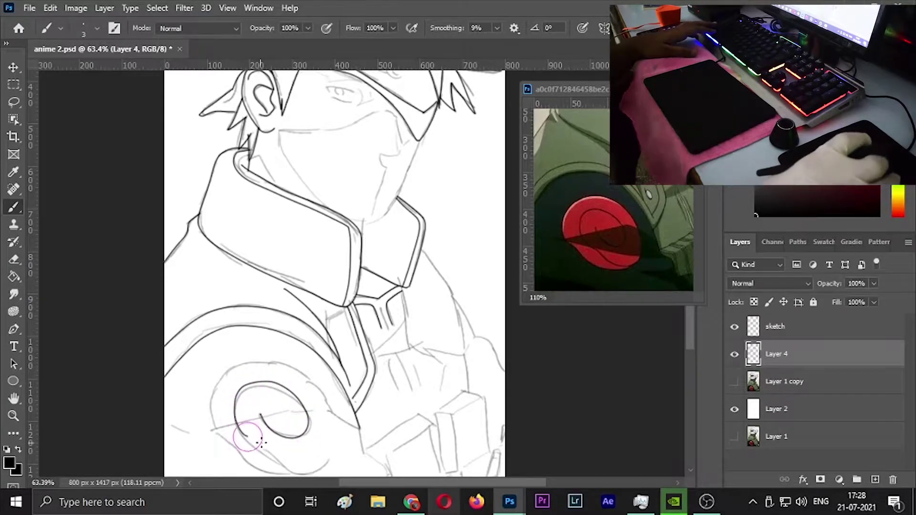
Step: Erase a stray stroke, reselect Layer 4, and ink another vest collar line
key("e")
scroll(314, 381, "down", 3)
scroll(315, 382, "down", 1)
left_click_drag(325, 371, 283, 365)
left_click(775, 326)
key("b")
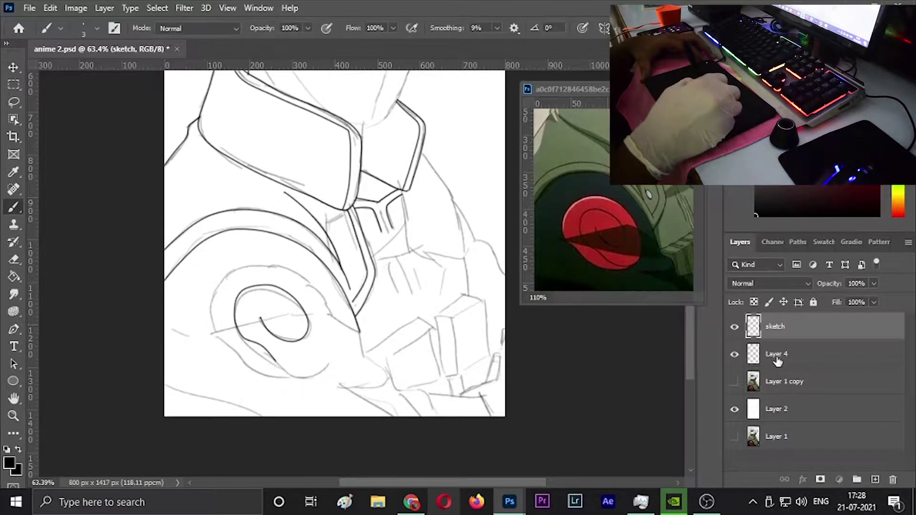
left_click(775, 353)
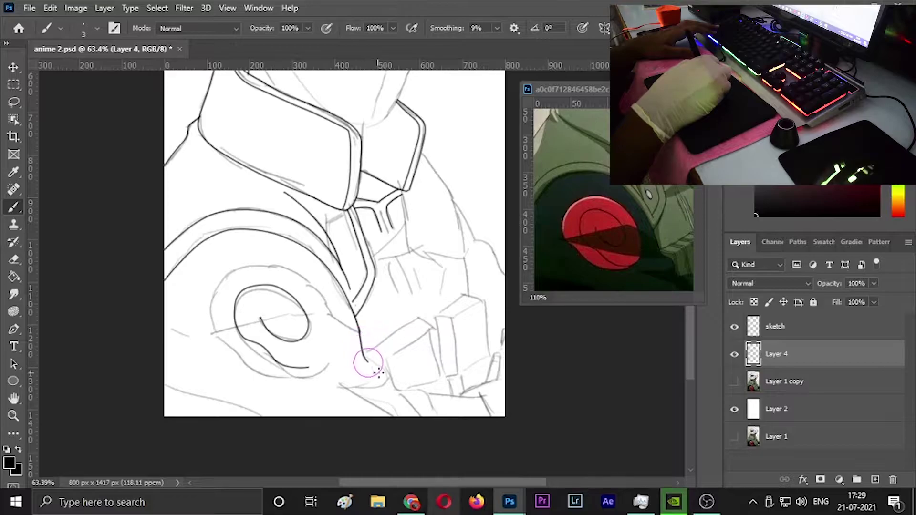
left_click(626, 275)
left_click(416, 412)
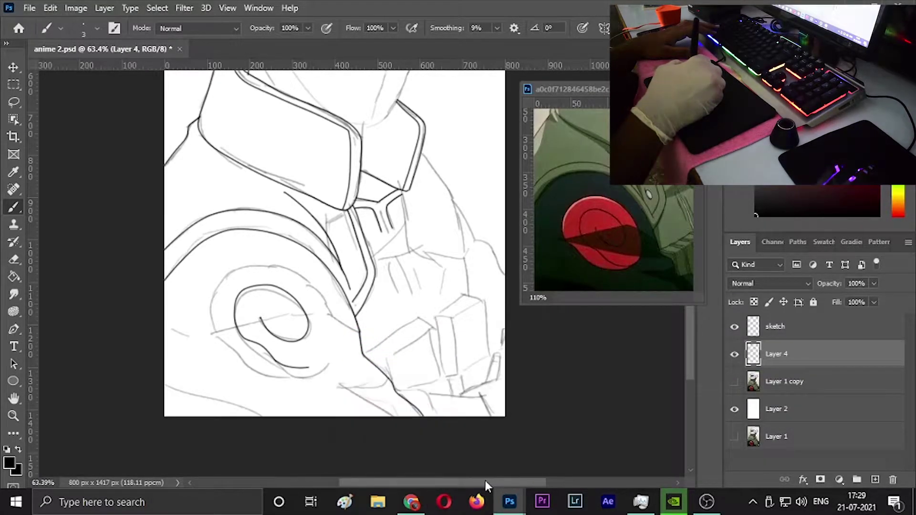
scroll(424, 419, "right", 3)
left_click_drag(639, 297, 687, 303)
left_click_drag(310, 203, 315, 246)
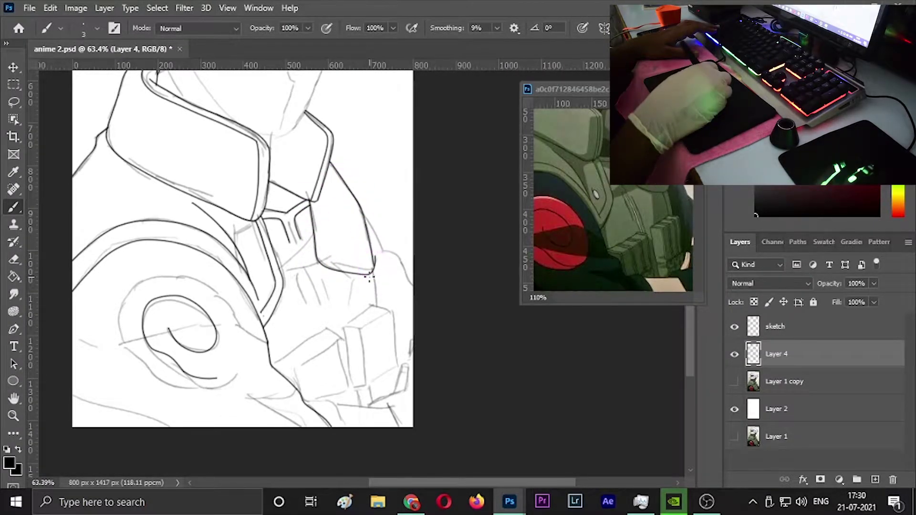
Step: Lower Brush Smoothing to 3% and ink the pouch's lower and curved bottom edges
scroll(370, 277, "up", 5)
scroll(233, 174, "down", 3)
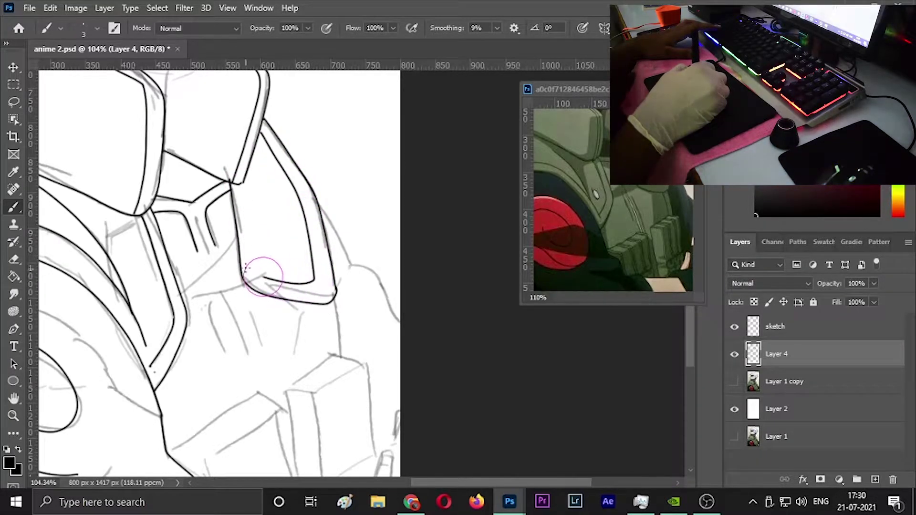
left_click_drag(255, 187, 262, 275)
scroll(226, 286, "down", 3)
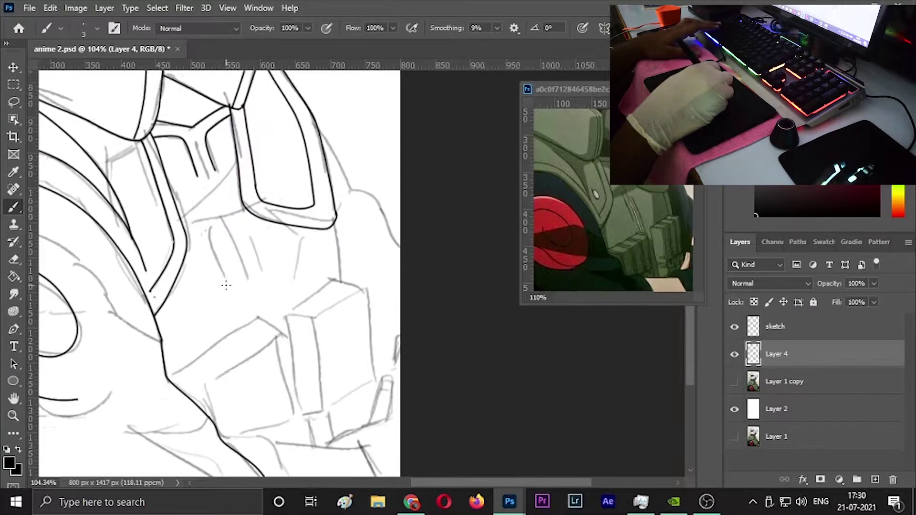
scroll(226, 286, "down", 2)
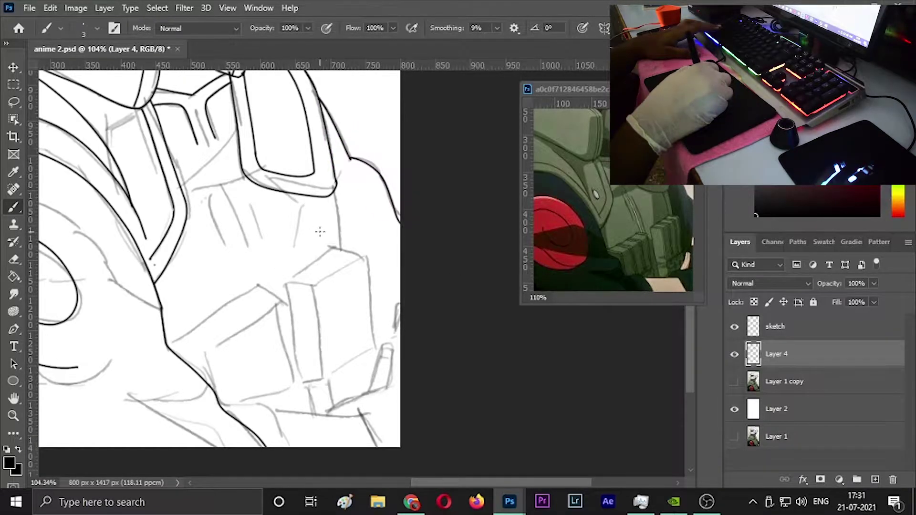
scroll(337, 210, "down", 2)
left_click(496, 28)
left_click_drag(499, 43, 493, 43)
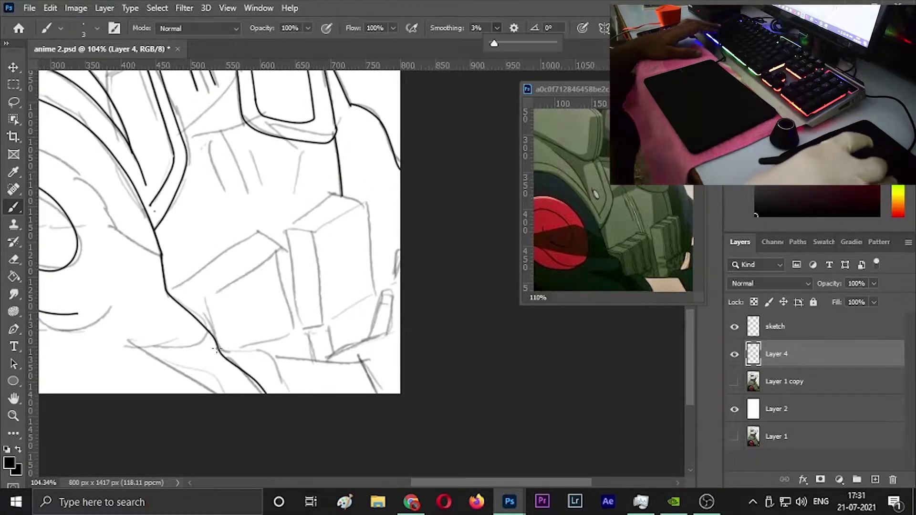
left_click_drag(218, 350, 287, 392)
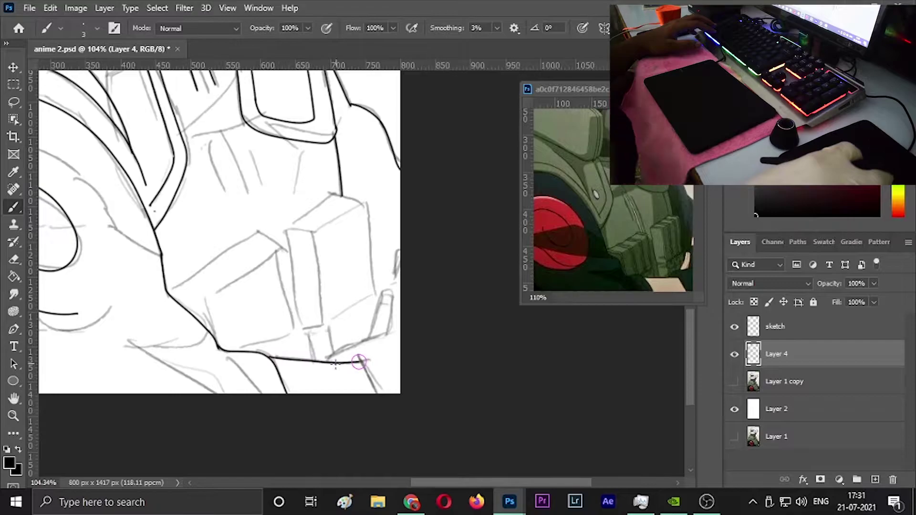
left_click_drag(329, 358, 374, 392)
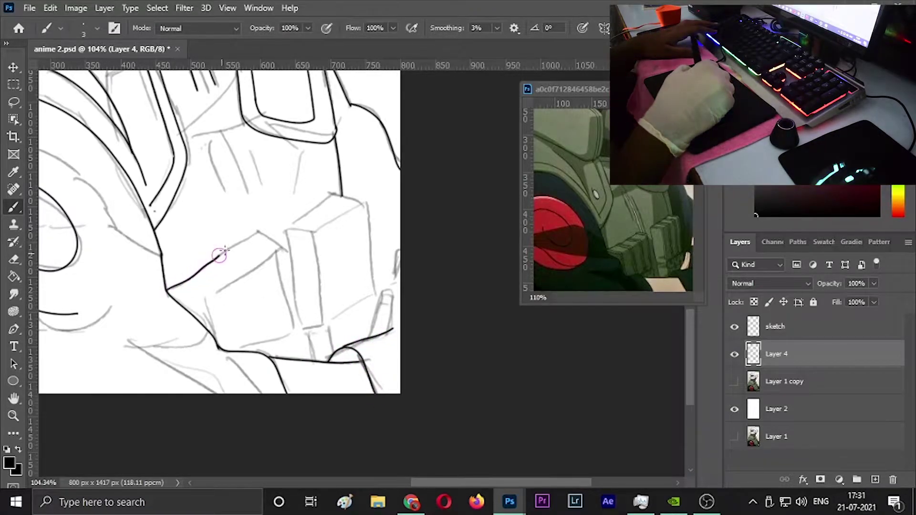
Step: Ink the right pouch's upper and side edges and the pouch divider, then zoom out
mouse_move(281, 258)
left_mouse_down()
mouse_move(293, 329)
mouse_move(247, 350)
left_mouse_up()
left_click_drag(334, 193, 309, 210)
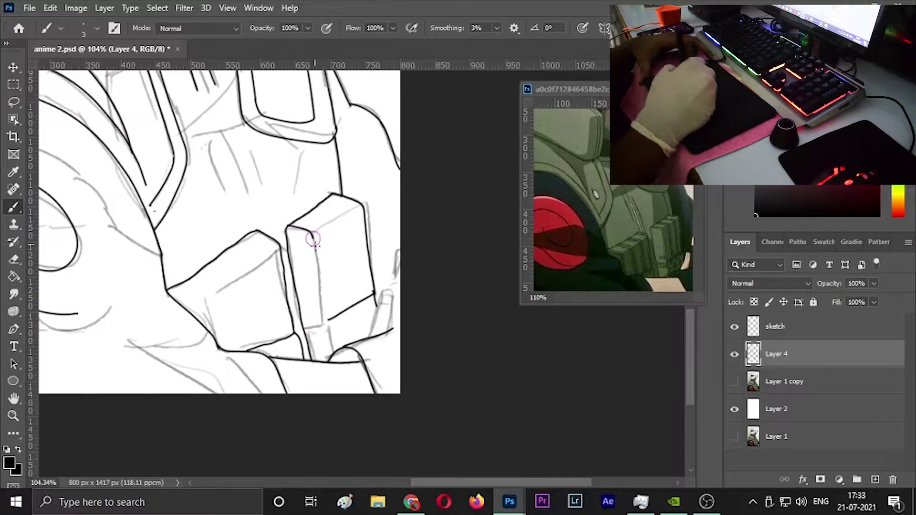
left_click_drag(328, 328, 334, 352)
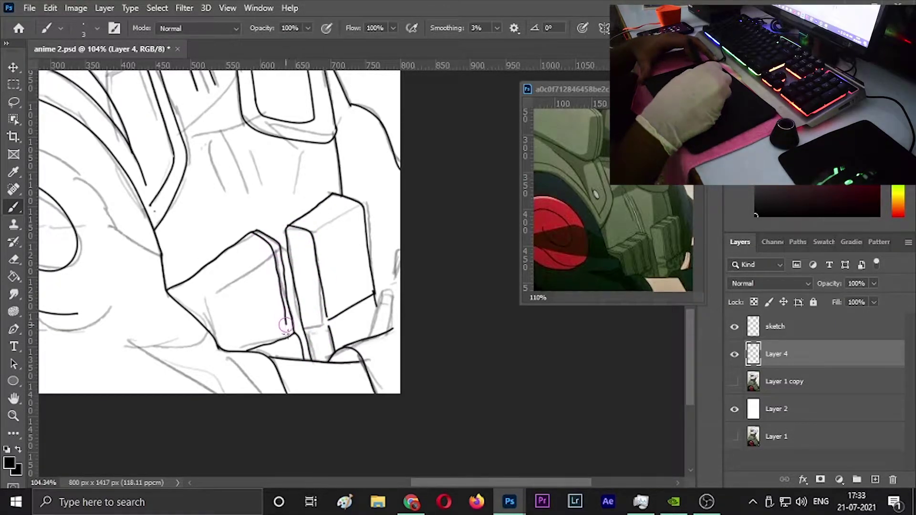
left_click_drag(285, 323, 287, 333)
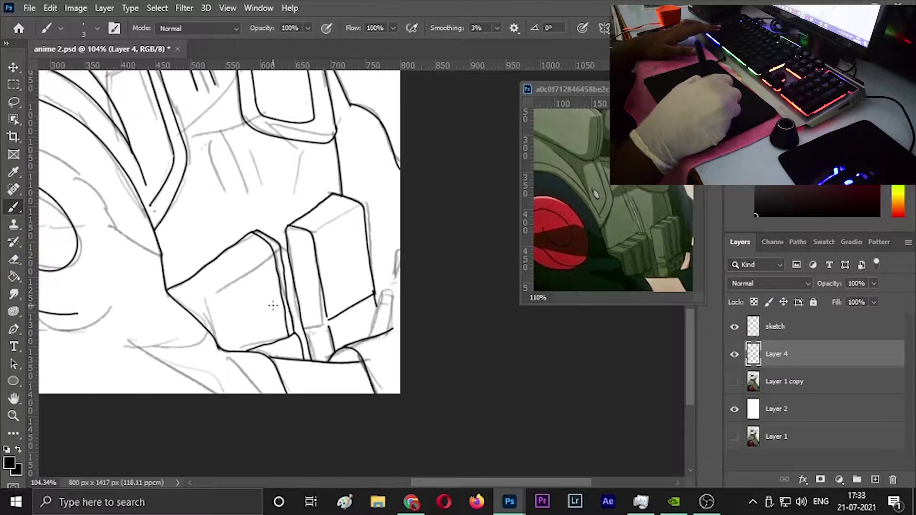
key("ctrl+0")
left_click(653, 290)
mouse_move(706, 502)
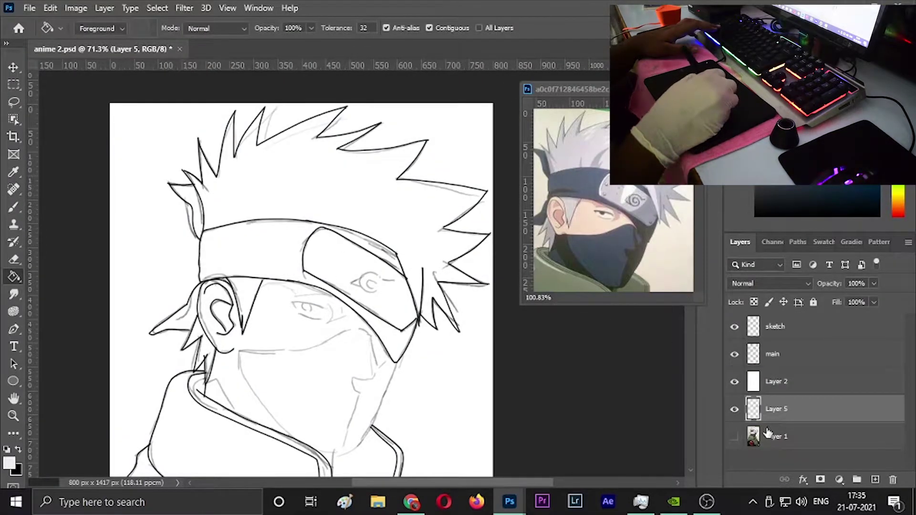
Step: Move Layer 5 above the background and brush light grey into the hair
left_click_drag(767, 432, 767, 367)
key("b")
left_click_drag(296, 153, 239, 186)
mouse_move(234, 162)
left_mouse_down()
mouse_move(224, 202)
mouse_move(444, 212)
left_mouse_up()
Step: Lasso the hair, Paint Bucket it light grey, and hide the sketch layer
key("l")
left_click_drag(208, 195, 210, 197)
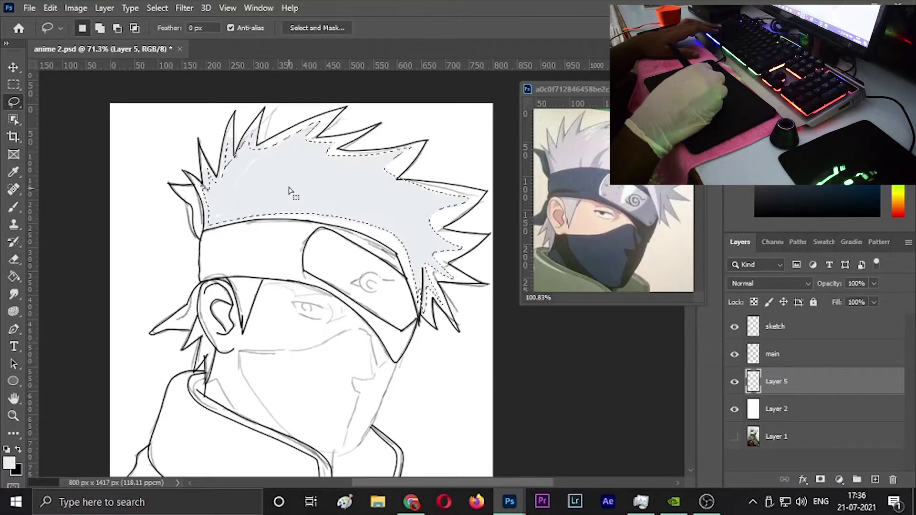
key("g")
left_click(350, 203)
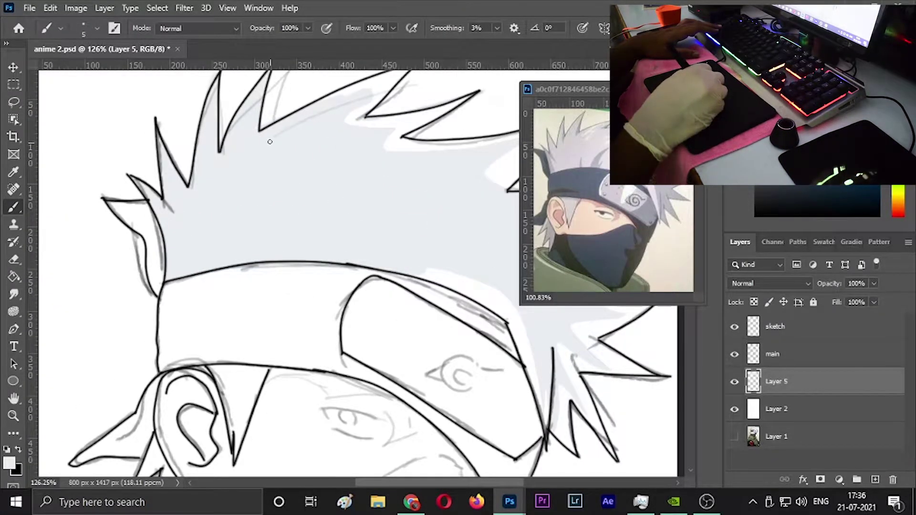
left_click(734, 327)
Step: Brush grey over the white gaps between the hair spikes with a smaller brush
left_click_drag(511, 125, 432, 177)
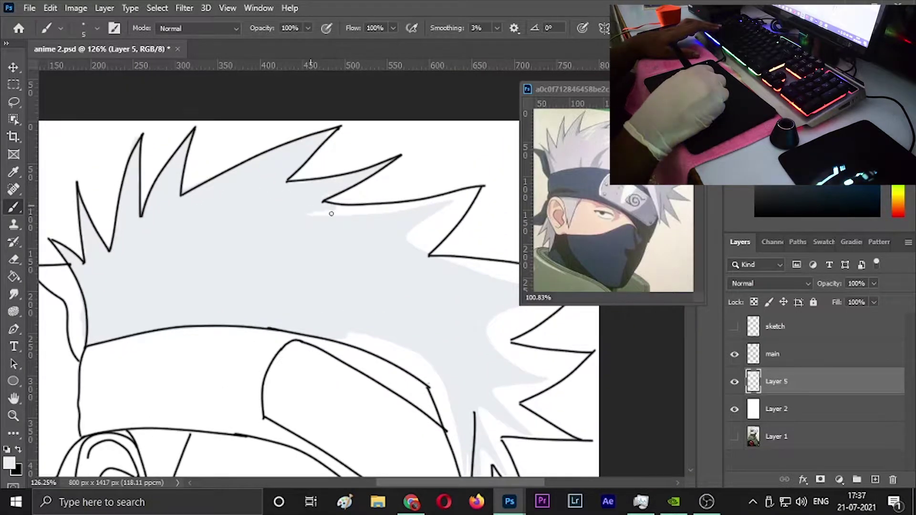
mouse_move(368, 267)
left_mouse_down()
mouse_move(472, 419)
mouse_move(303, 231)
mouse_move(469, 349)
left_mouse_up()
left_click_drag(296, 224, 278, 231)
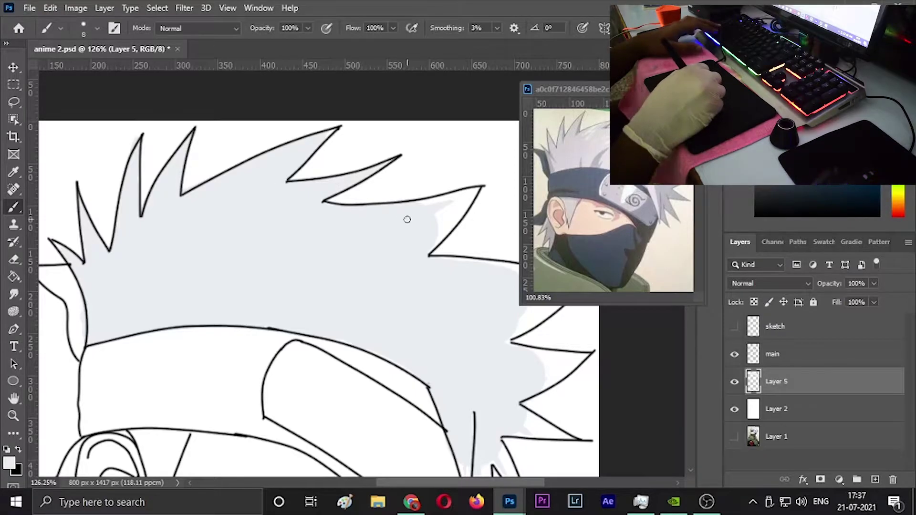
left_click_drag(406, 324, 302, 228)
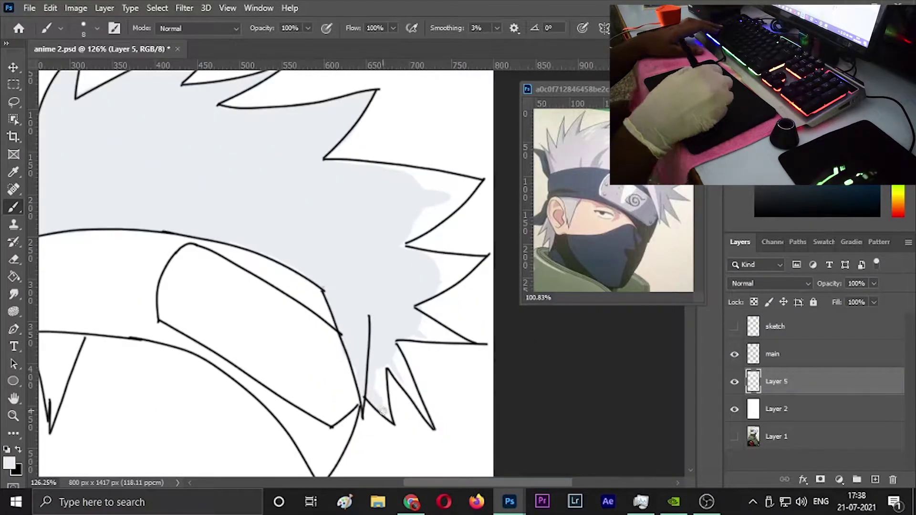
left_click_drag(382, 411, 394, 363)
mouse_move(431, 215)
left_mouse_down()
mouse_move(429, 178)
mouse_move(381, 167)
left_mouse_up()
scroll(286, 239, "down", 2)
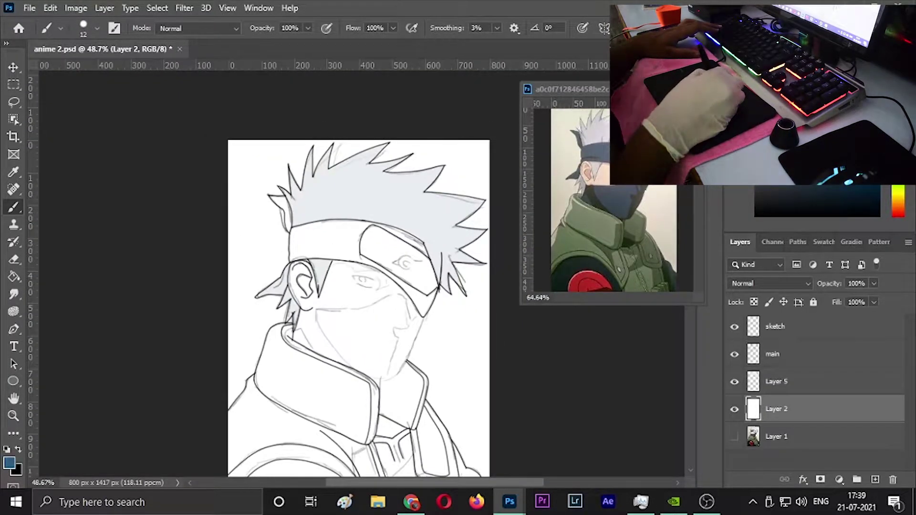
key("g")
left_click(478, 385)
Step: Refill the background layer with blue and reselect the hair colour layer
key("ctrl+z")
left_click(478, 385)
left_click(734, 326)
left_click(776, 382)
Step: Erase stray fill along the hair spike edges
key("e")
scroll(428, 213, "up", 3)
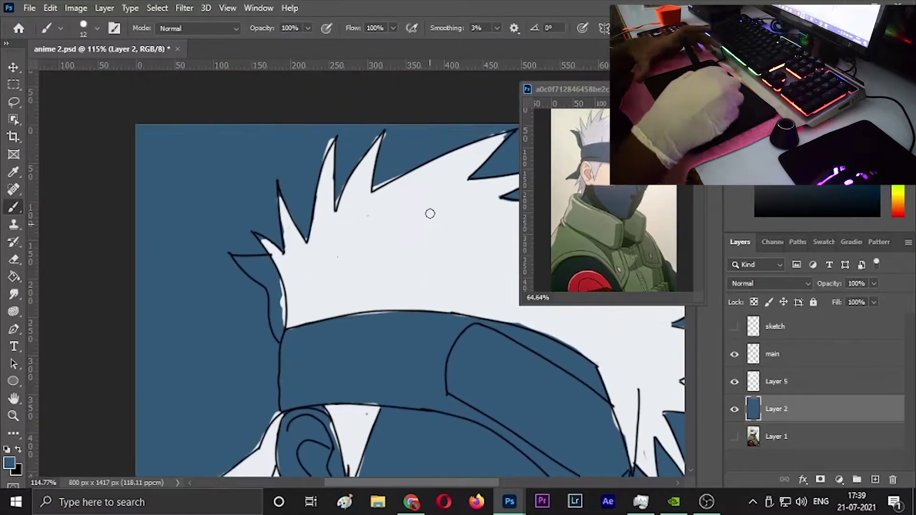
scroll(175, 165, "down", 3)
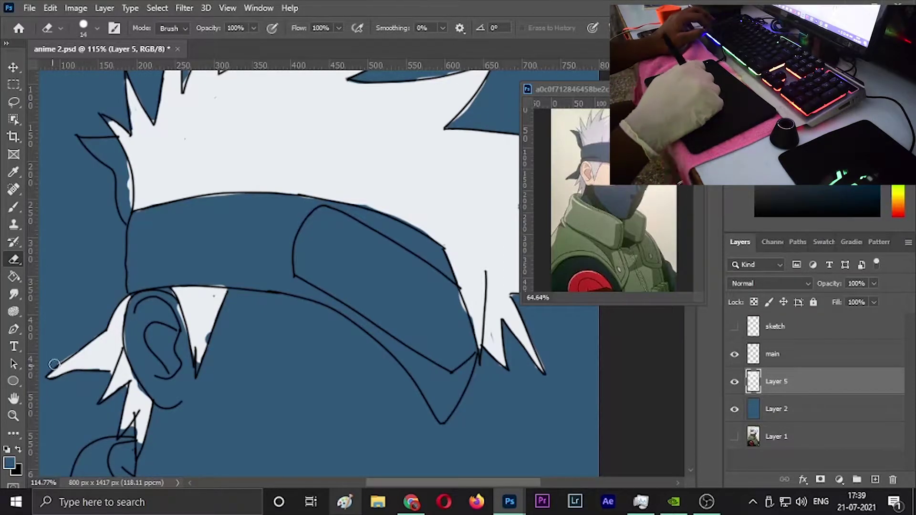
scroll(446, 133, "down", 5)
scroll(419, 169, "up", 5)
scroll(353, 178, "down", 3)
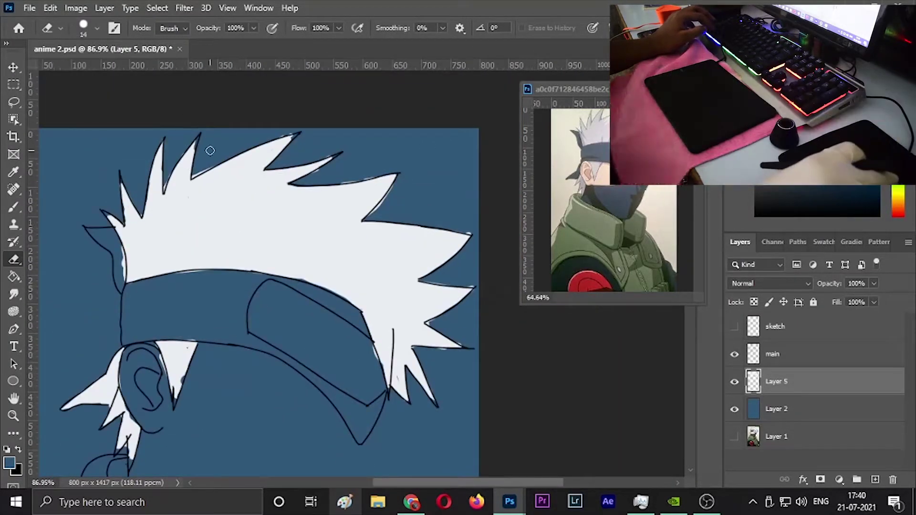
left_click_drag(394, 179, 367, 219)
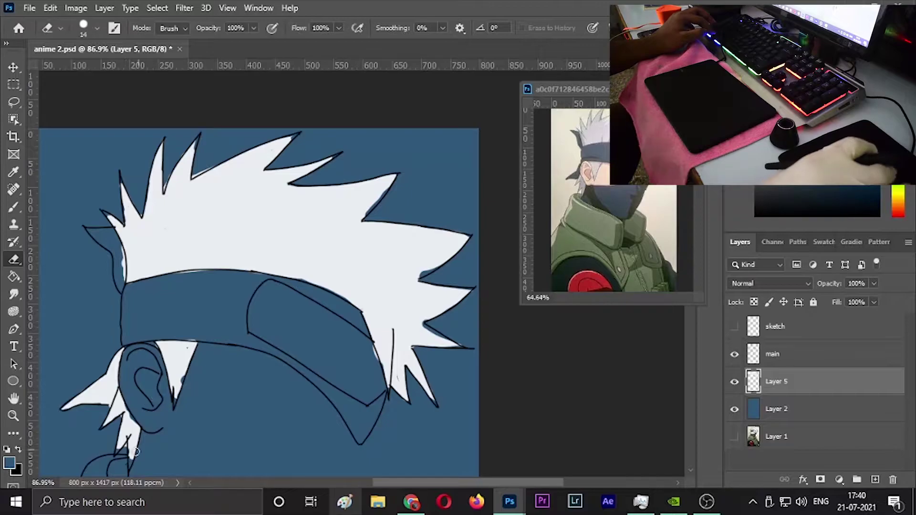
scroll(191, 200, "up", 3)
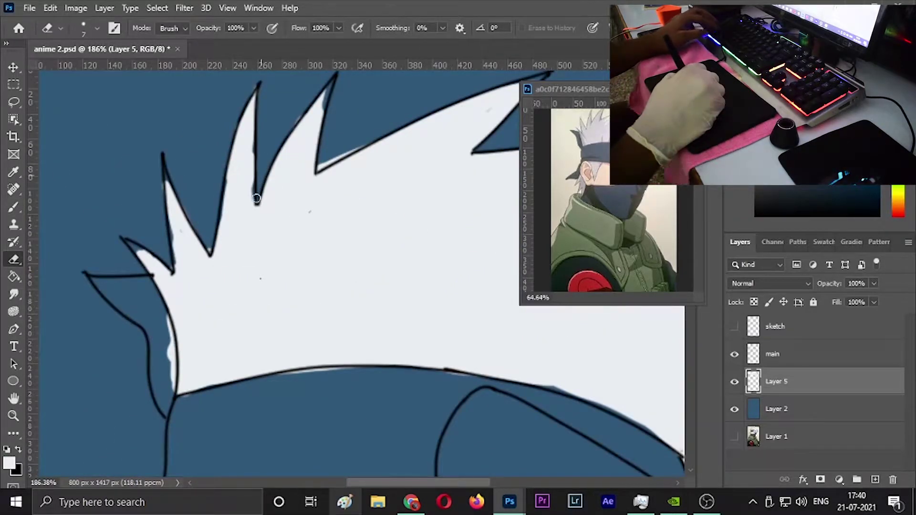
Step: Touch up the hair edges and enlarge the reference to Kakashi's face
key("b")
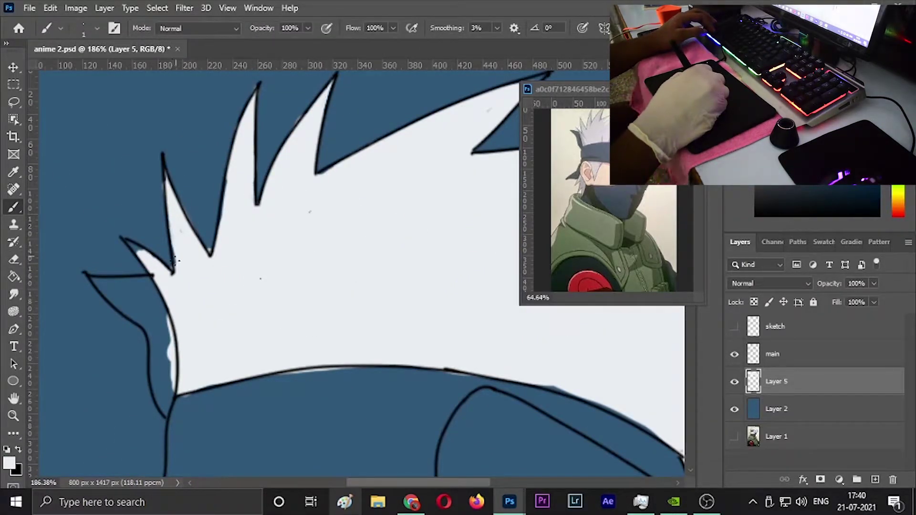
scroll(123, 241, "right", 5)
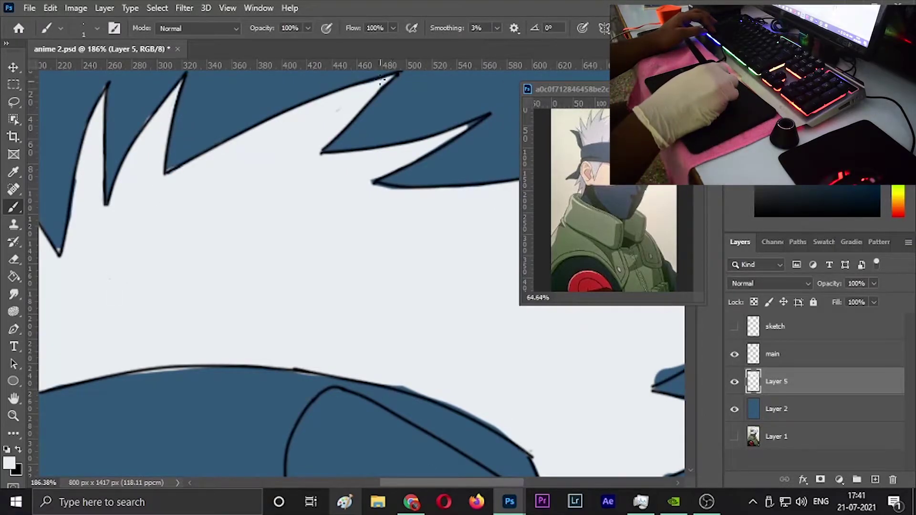
scroll(310, 396, "right", 6)
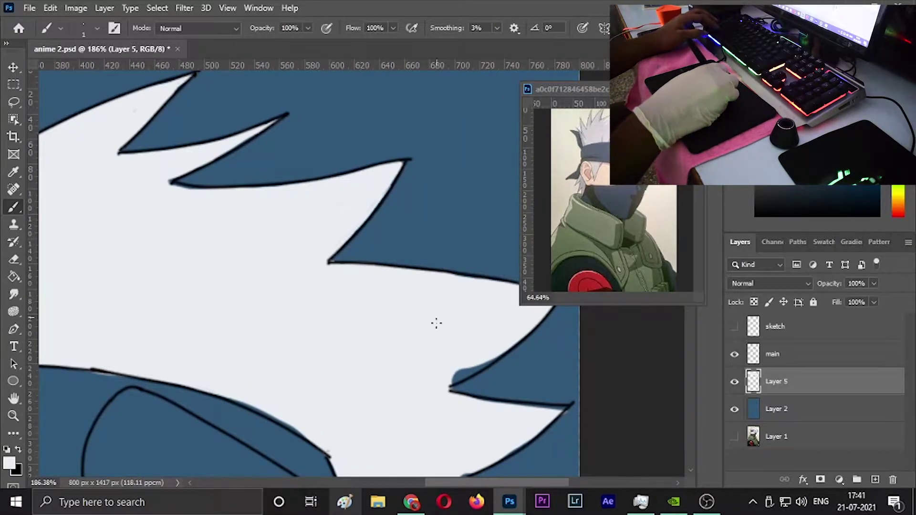
scroll(375, 261, "right", 3)
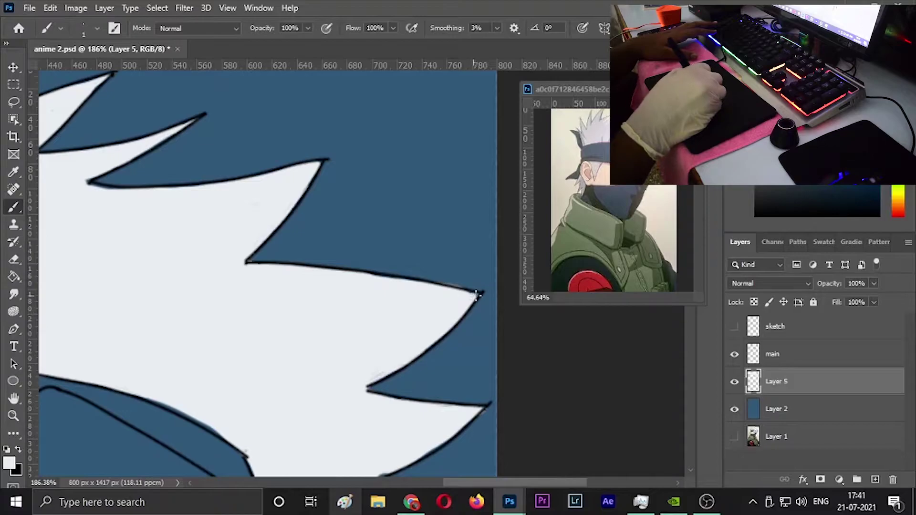
scroll(436, 275, "down", 7)
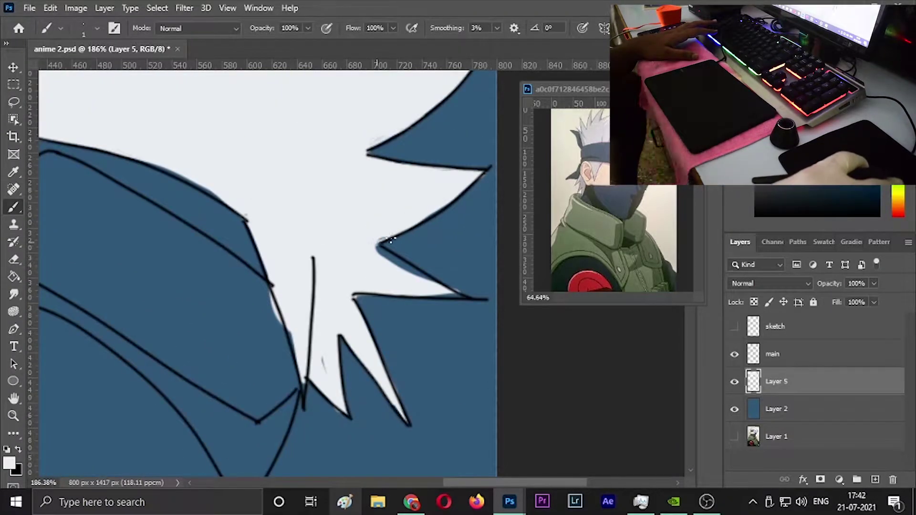
scroll(297, 303, "down", 5)
key("i")
left_click(597, 215)
scroll(596, 214, "up", 4)
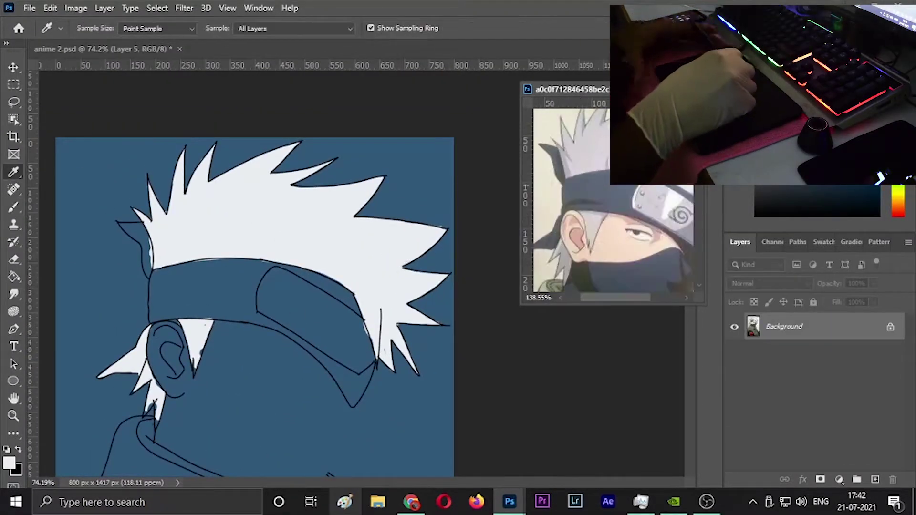
Step: Sample a hair shadow colour from the reference and brush a shadow patch on the hair edge
scroll(268, 267, "up", 3)
key("b")
left_click(668, 205, "alt")
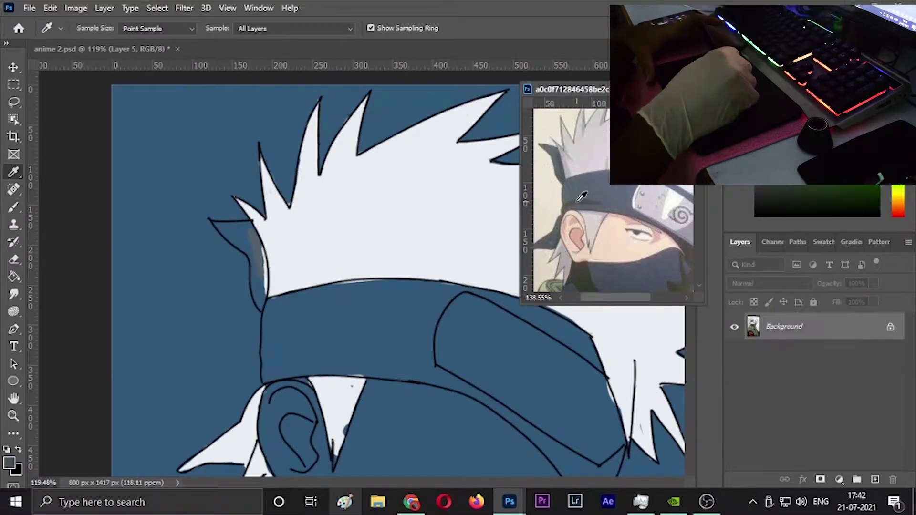
left_click(250, 243)
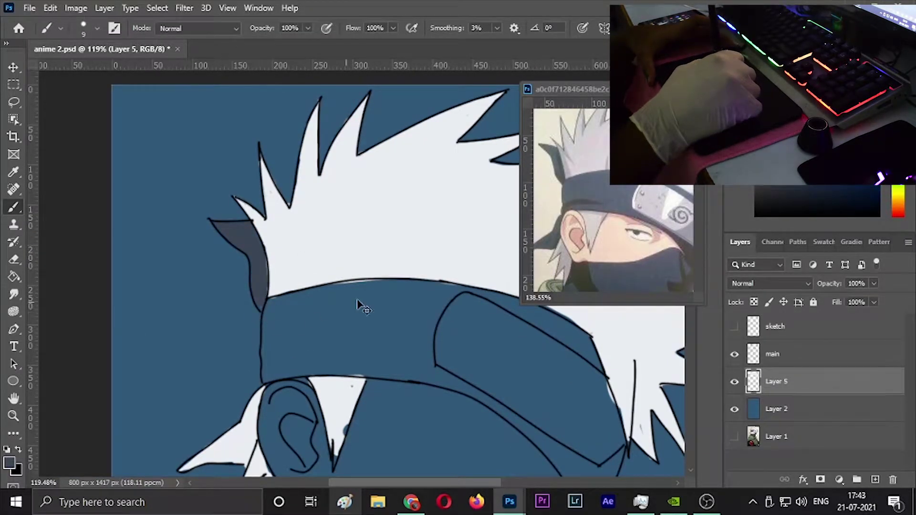
Step: Lasso a thin sliver along the hair edge and fill it with grey shadow
scroll(335, 326, "down", 2)
key("i")
left_click(610, 214)
key("l")
mouse_move(177, 307)
left_mouse_down()
mouse_move(168, 273)
mouse_move(163, 308)
left_mouse_up()
key("g")
left_click(168, 291)
Step: Lasso and fill grey shadow slivers along the next hair spikes
key("l")
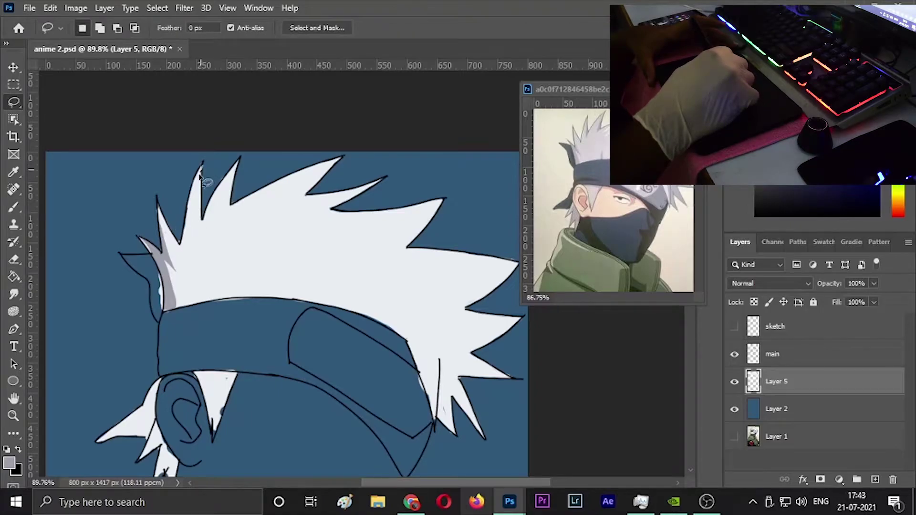
key("alt+BackSpace")
key("ctrl+d")
left_click_drag(198, 229, 228, 206)
key("alt+BackSpace")
key("ctrl+d")
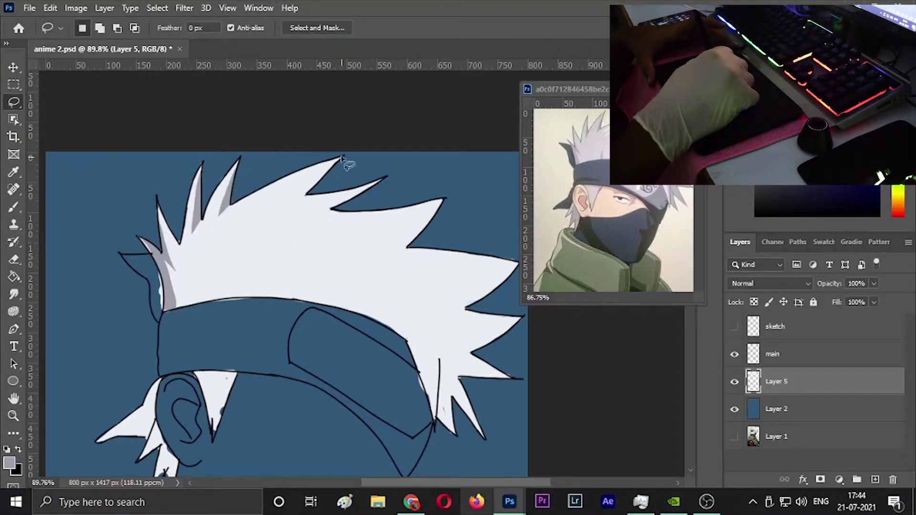
key("alt+BackSpace")
key("ctrl+d")
Step: Add grey shadow slivers along a spike's upper edge and another hair strand
left_click_drag(296, 195, 332, 210)
key("alt+BackSpace")
key("ctrl+d")
left_click_drag(363, 247, 366, 242)
key("alt+BackSpace")
key("ctrl+d")
Step: Fill a grey sliver above the headband and a large shadow across the right hair spikes
scroll(429, 205, "up", 2)
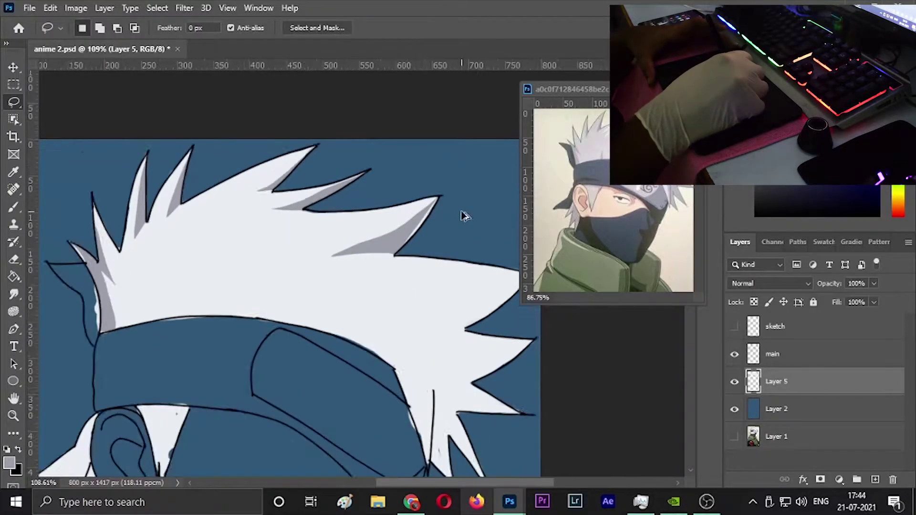
key("b")
scroll(425, 203, "down", 2)
key("l")
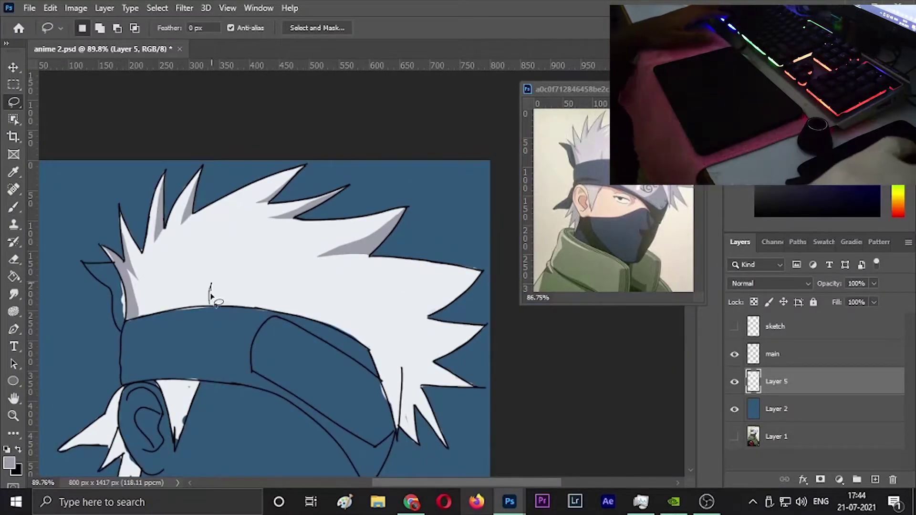
mouse_move(242, 269)
left_mouse_down()
mouse_move(242, 289)
mouse_move(242, 271)
left_mouse_up()
key("alt+BackSpace")
key("ctrl+d")
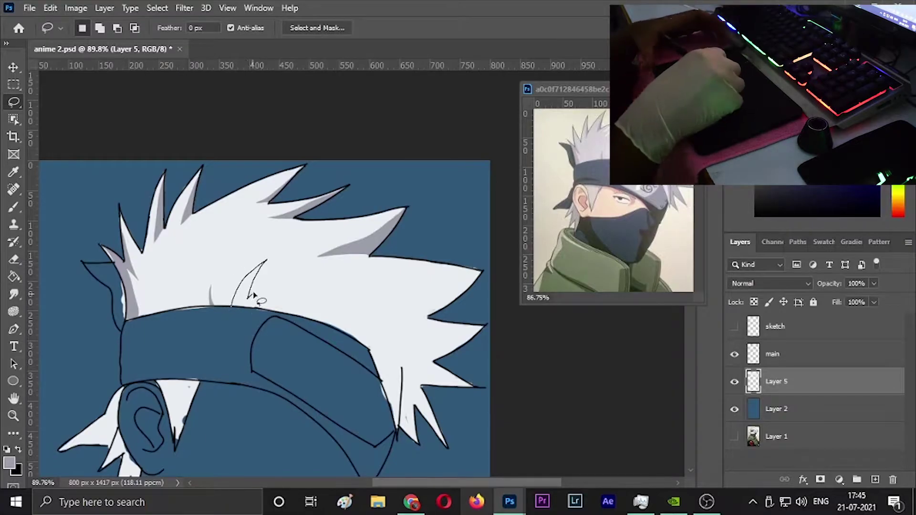
left_click_drag(391, 298, 430, 322)
key("alt+BackSpace")
key("ctrl+d")
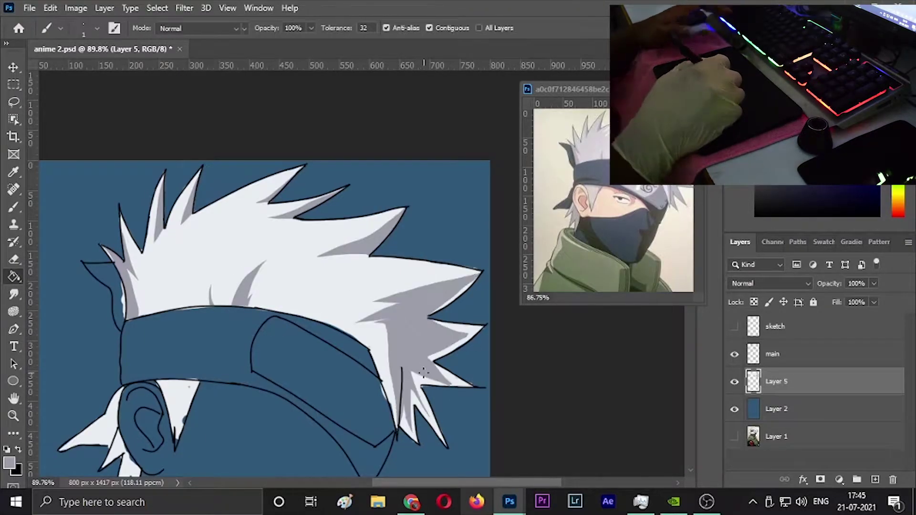
Step: Brush-touch up the shadow edge on the lower hair spike
key("b")
scroll(363, 362, "up", 2)
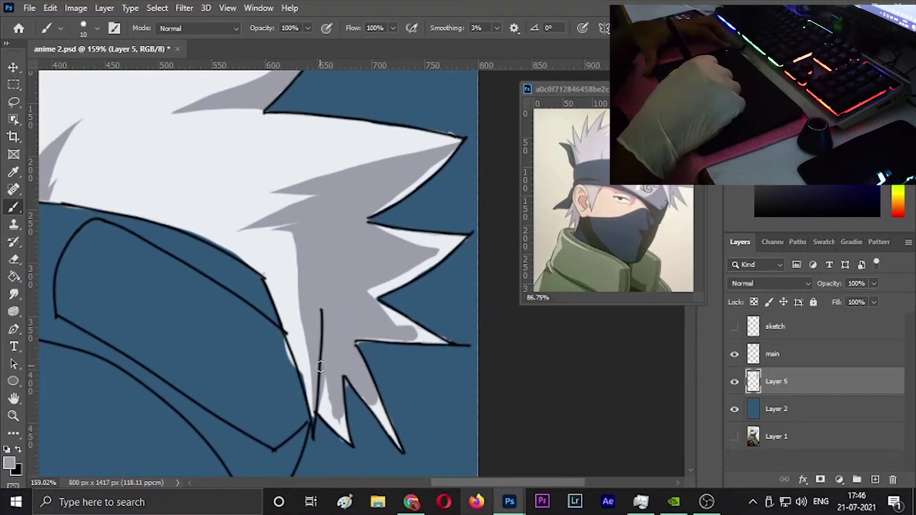
scroll(374, 398, "up", 2)
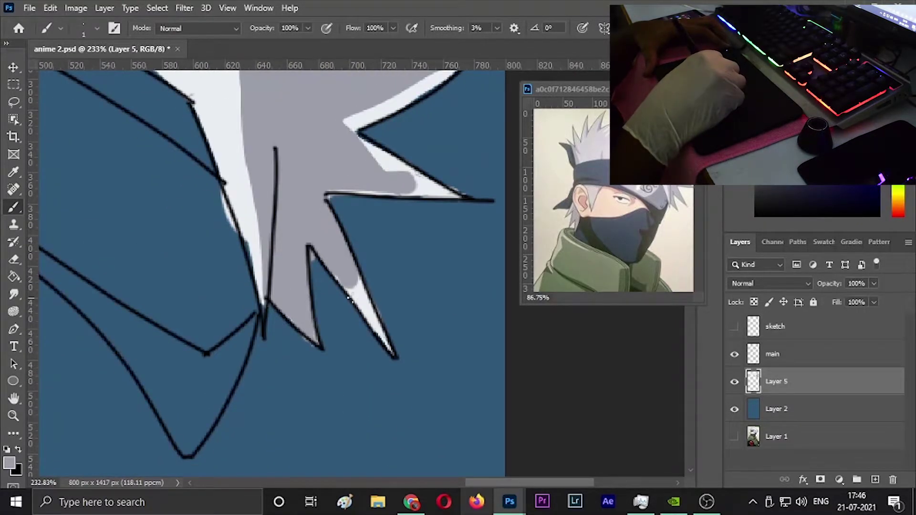
left_click_drag(313, 265, 336, 270)
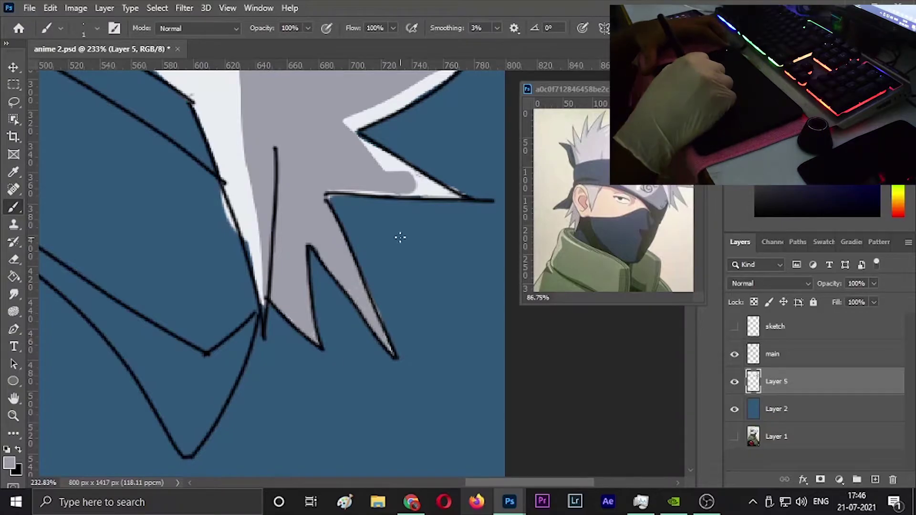
scroll(314, 307, "up", 3)
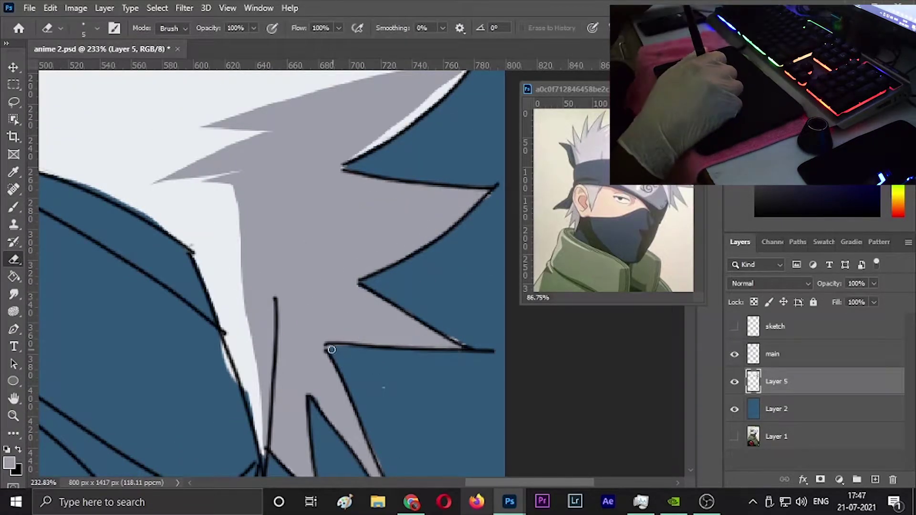
scroll(360, 322, "up", 2)
scroll(468, 178, "down", 5)
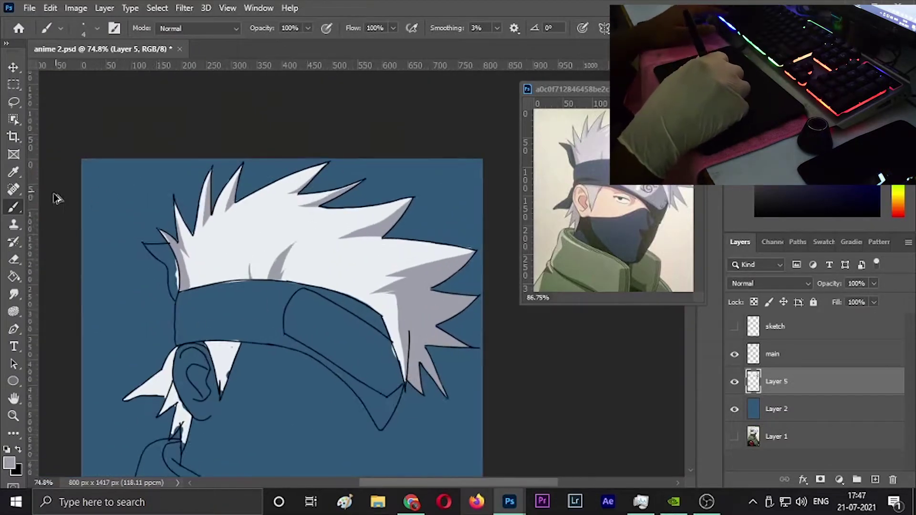
scroll(468, 177, "up", 3)
key("e")
scroll(529, 161, "down", 2)
scroll(334, 191, "up", 2)
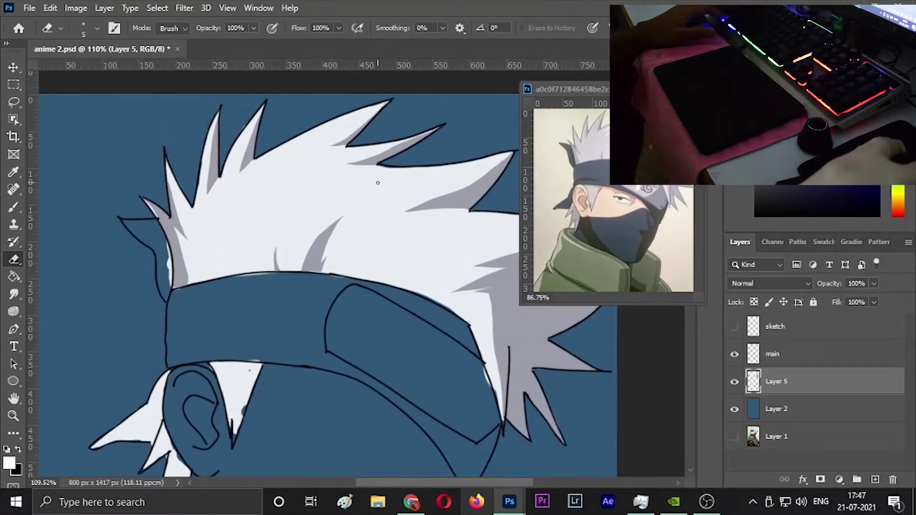
Step: Lasso a highlight streak on the hair and fill it white
key("l")
left_click_drag(286, 188, 260, 198)
key("g")
left_click(284, 186)
key("ctrl+d")
key("l")
Step: Fill a zigzag highlight streak and one last streak with white
left_click_drag(350, 215, 336, 220)
key("g")
left_click(360, 214)
key("ctrl+d")
key("l")
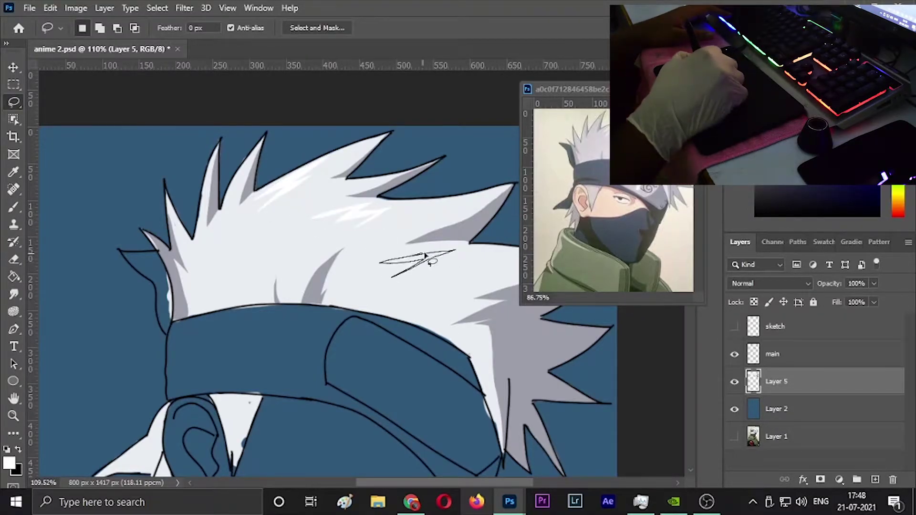
key("g")
left_click(430, 263)
key("ctrl+d")
key("l")
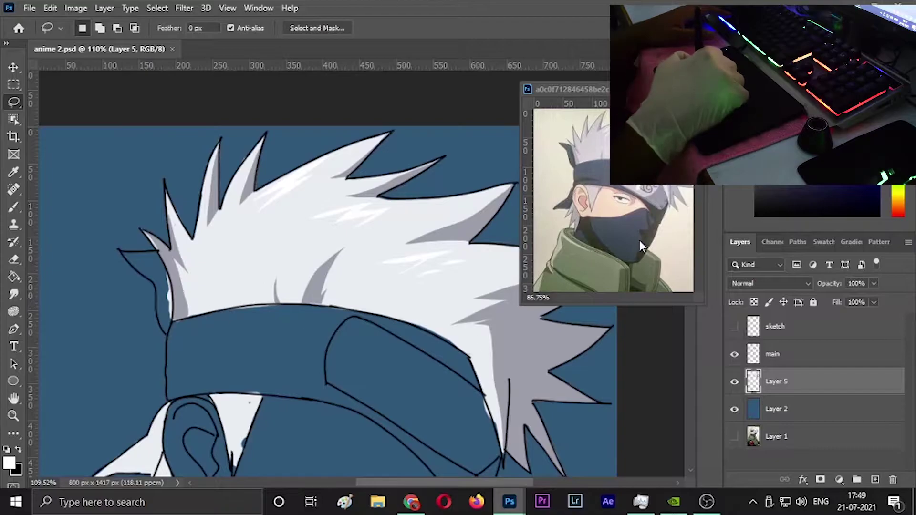
Step: Pick a dark colour and brush a dark touch onto the hair
key("b")
left_click(641, 246, "alt")
left_click_drag(150, 274, 136, 265)
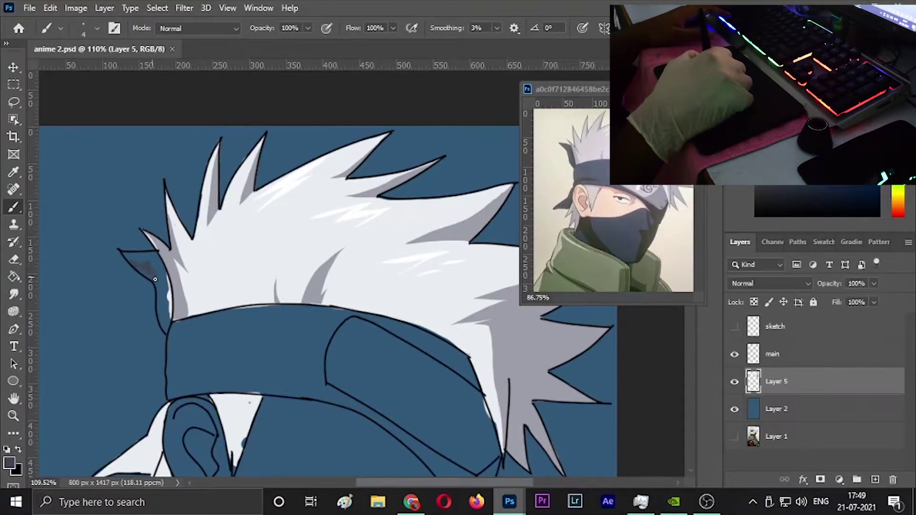
Step: Undo the stray hair smudge, sample the headband navy, and try painting it on the headband
key("ctrl+z")
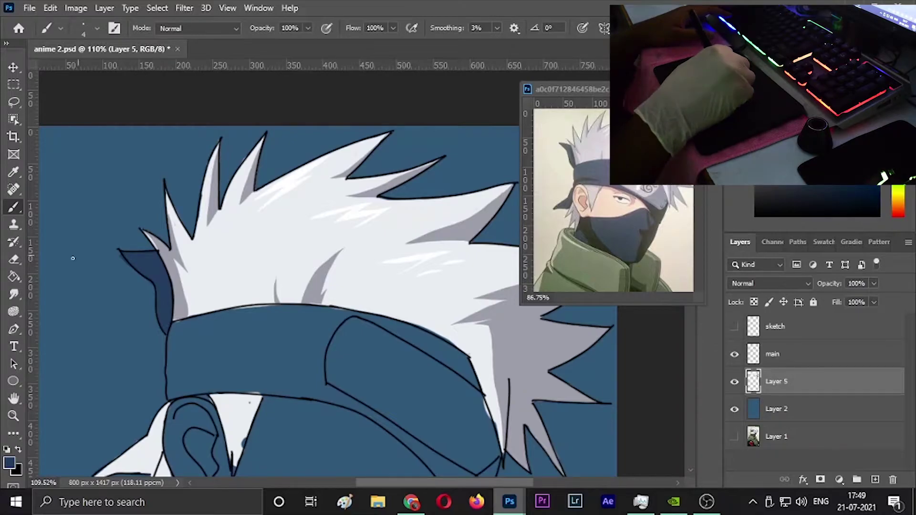
scroll(73, 258, "down", 3)
key("i")
left_click(600, 162)
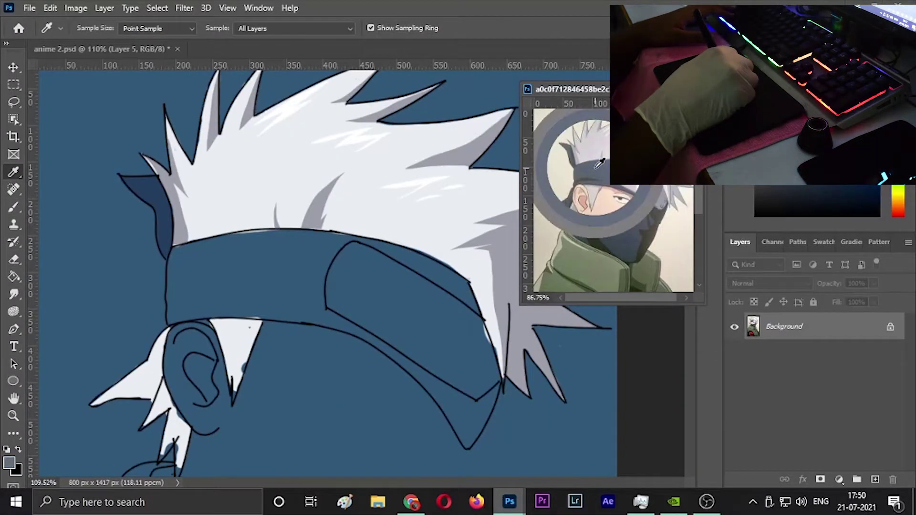
key("b")
mouse_move(205, 267)
left_mouse_down()
mouse_move(296, 274)
mouse_move(209, 266)
mouse_move(282, 275)
left_mouse_up()
key("ctrl+z")
left_click(164, 184, "alt")
Step: Paint dark navy across the headband cloth on a new Layer 6 placed above Layer 5
key("ctrl+z")
key("ctrl+shift+alt+n")
left_click_drag(194, 275, 198, 293)
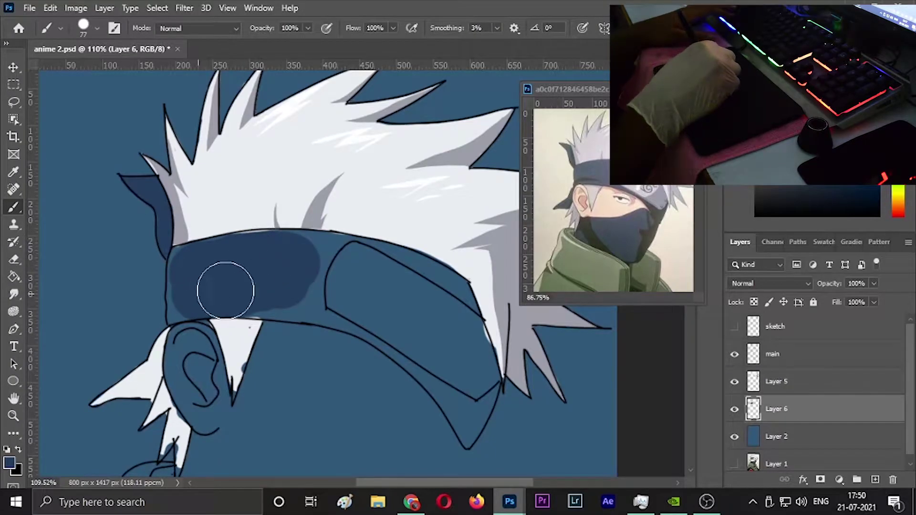
scroll(196, 281, "up", 5)
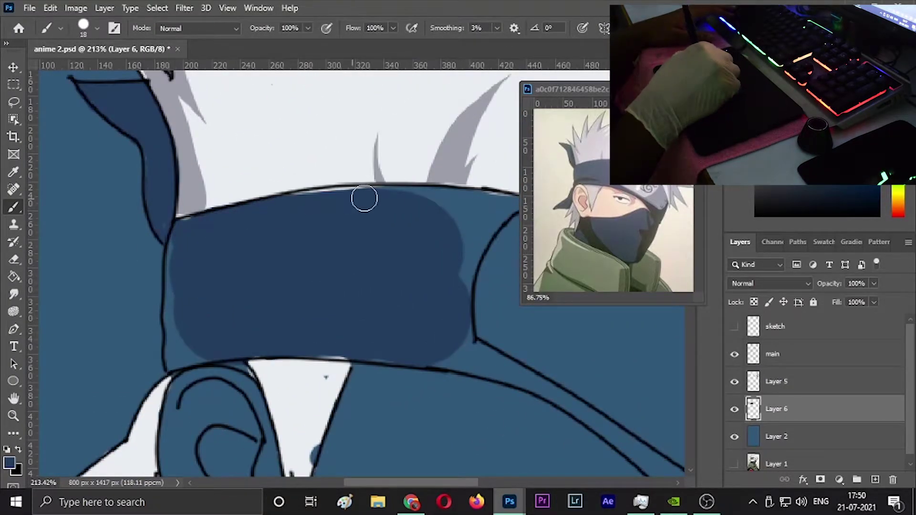
left_click_drag(776, 409, 797, 378)
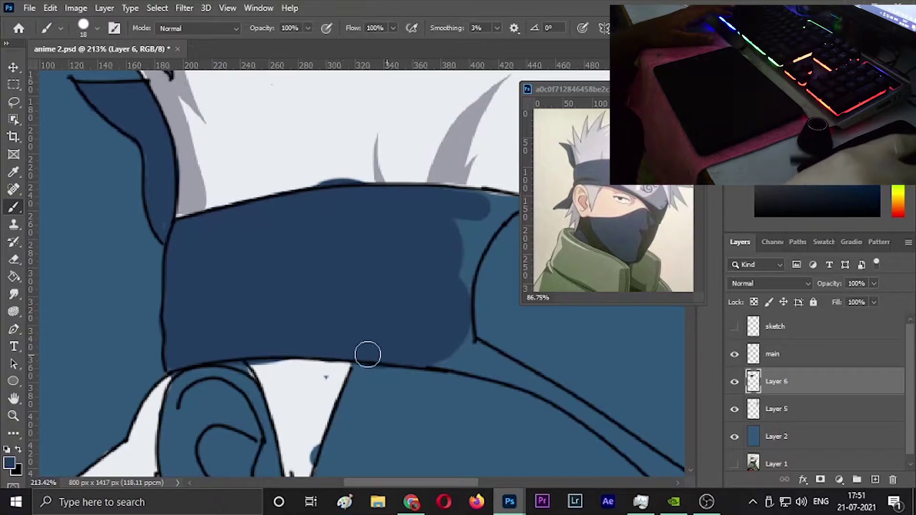
Step: Shade the headband's top edge and the plate's lower edge down to the tip in navy
scroll(286, 262, "down", 1)
scroll(220, 210, "down", 2)
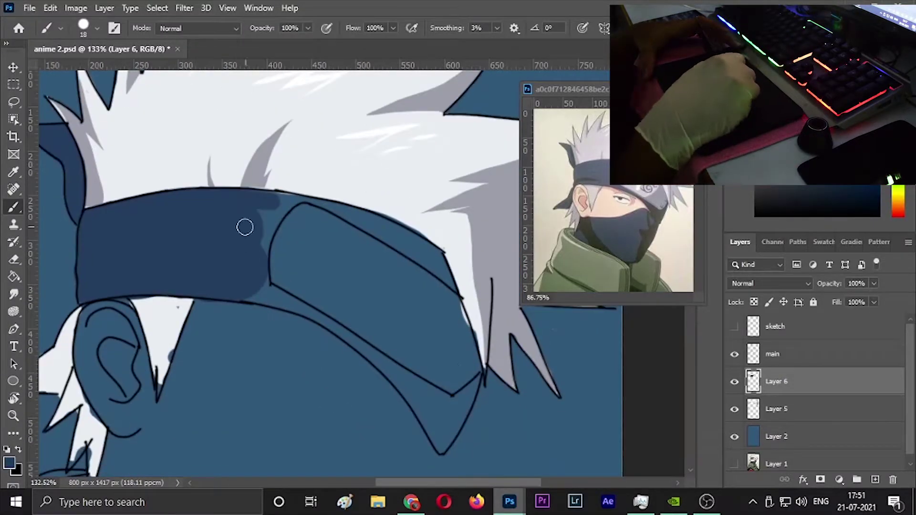
left_click_drag(260, 206, 292, 201)
mouse_move(241, 284)
left_mouse_down()
mouse_move(300, 307)
mouse_move(422, 391)
left_mouse_up()
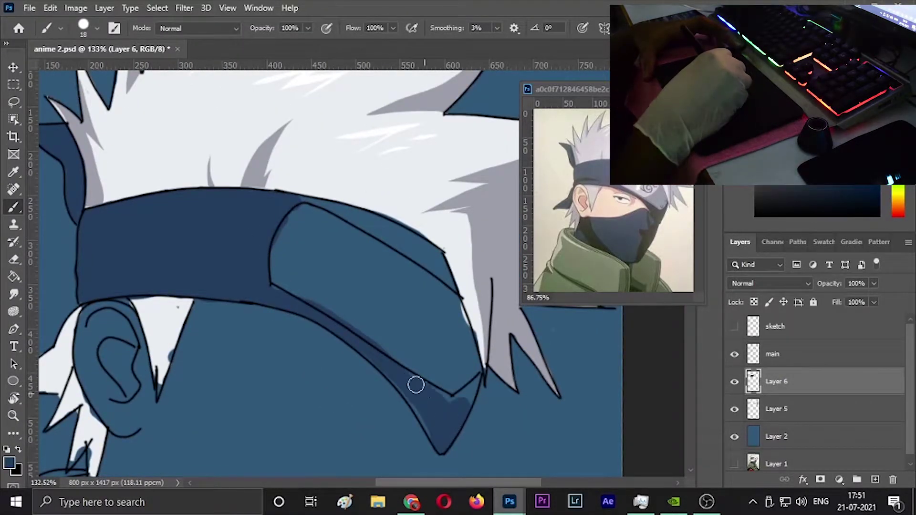
left_click_drag(394, 239, 345, 266)
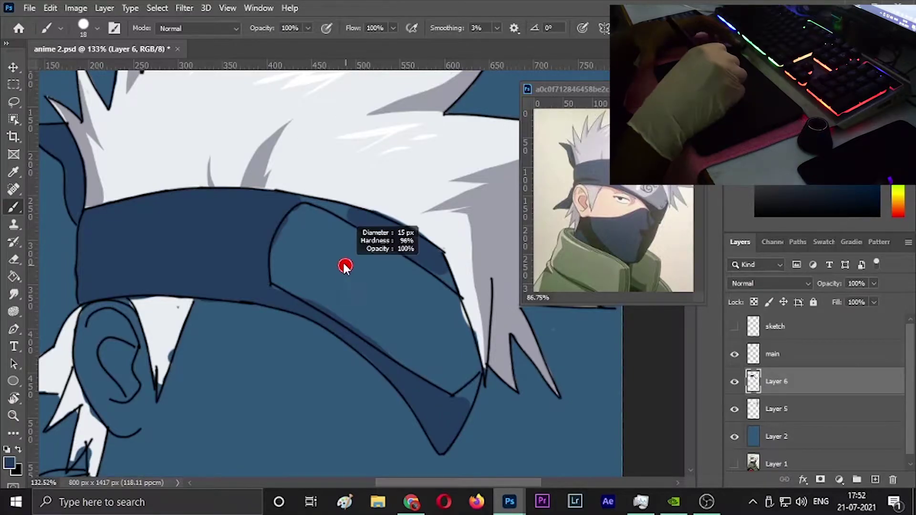
scroll(422, 314, "up", 2)
scroll(398, 246, "up", 3)
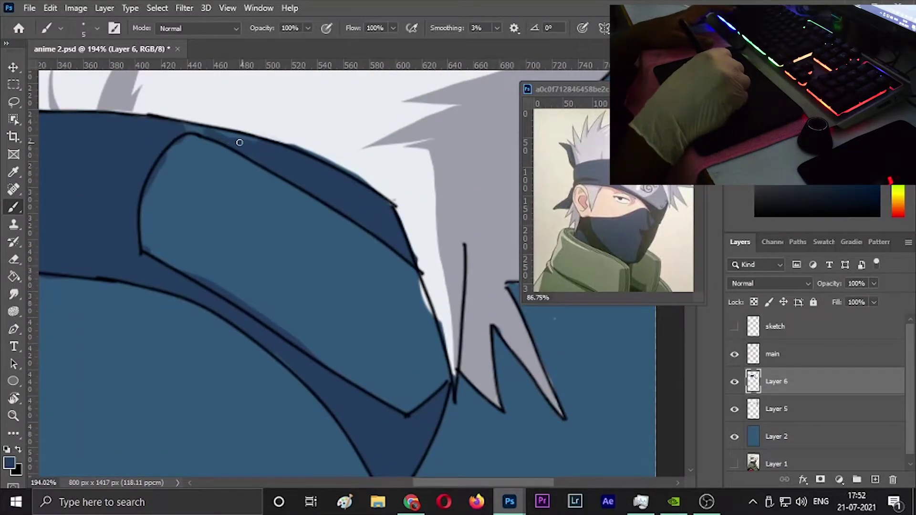
Step: Sample light grey and outline and fill the forehead plate area with it
left_click(446, 317, "alt")
left_click_drag(387, 248, 357, 307)
key("ctrl+z")
left_click(491, 220, "alt")
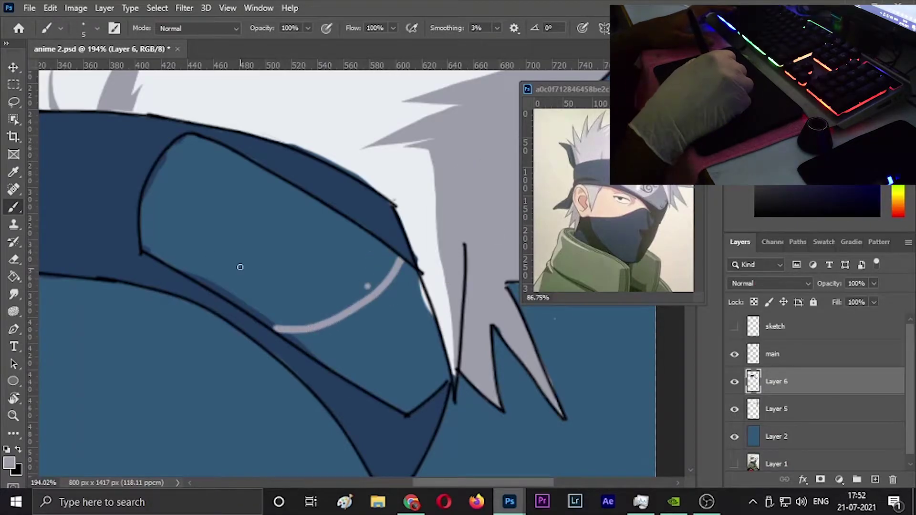
scroll(240, 267, "down", 1)
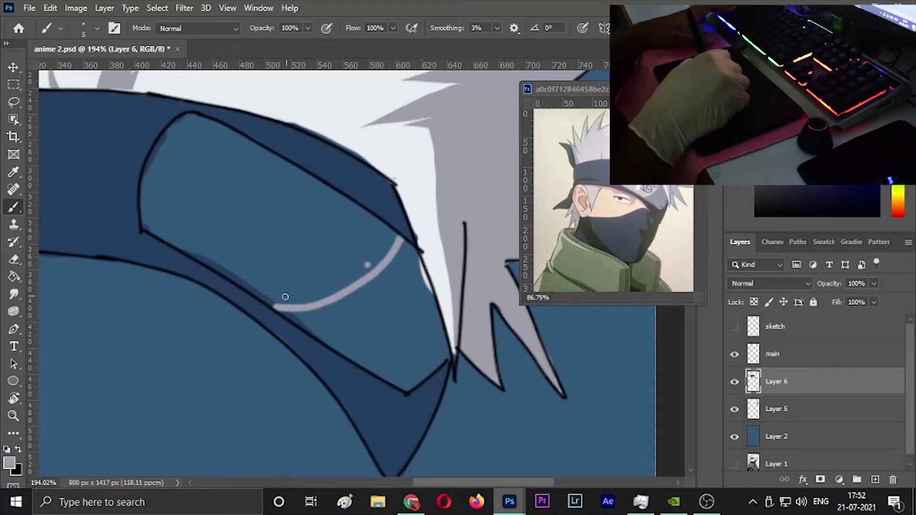
left_click_drag(413, 247, 446, 329)
left_click(409, 254)
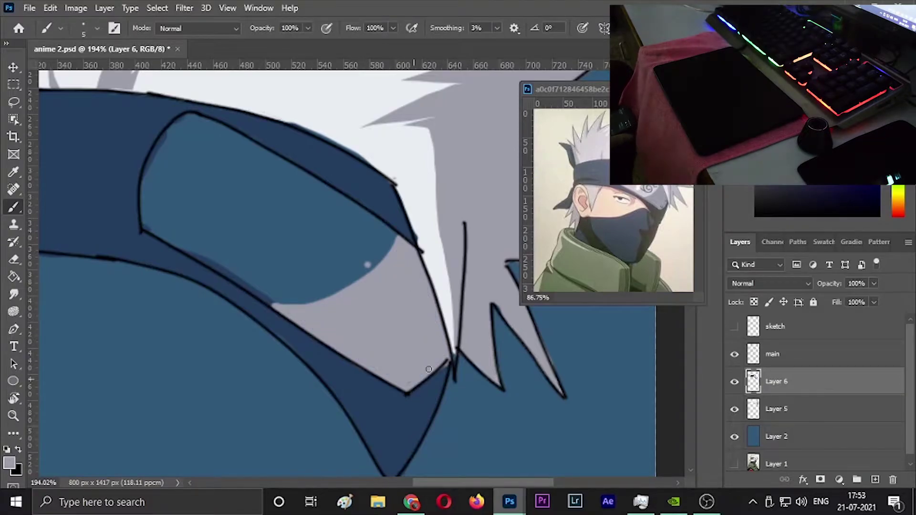
Step: Paint light grey across the metal plate and cover the blue crescent on its lower-left edge
scroll(415, 379, "up", 1)
mouse_move(196, 211)
left_mouse_down()
mouse_move(266, 221)
mouse_move(167, 181)
left_mouse_up()
scroll(158, 248, "up", 3)
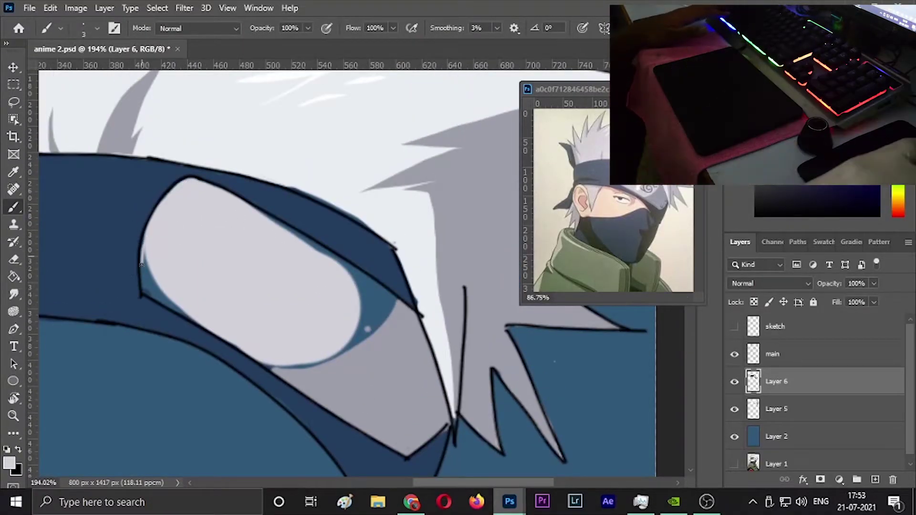
left_click_drag(141, 260, 187, 314)
scroll(321, 373, "up", 2)
mouse_move(256, 377)
left_mouse_down()
mouse_move(225, 374)
mouse_move(378, 288)
mouse_move(264, 205)
left_mouse_up()
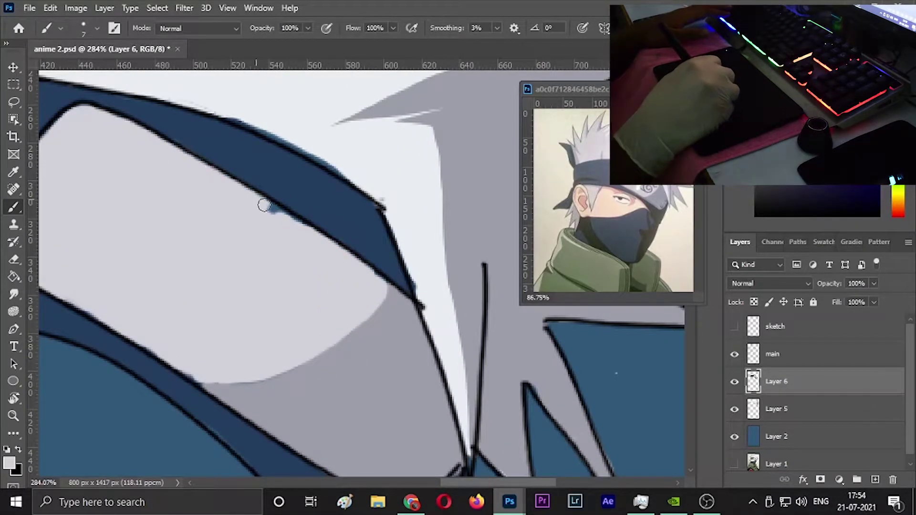
left_click(307, 399, "alt")
Step: Paint a white triangular glint diagonally across the forehead plate
mouse_move(239, 189)
left_mouse_down()
mouse_move(264, 207)
mouse_move(199, 300)
left_mouse_up()
scroll(197, 309, "down", 5)
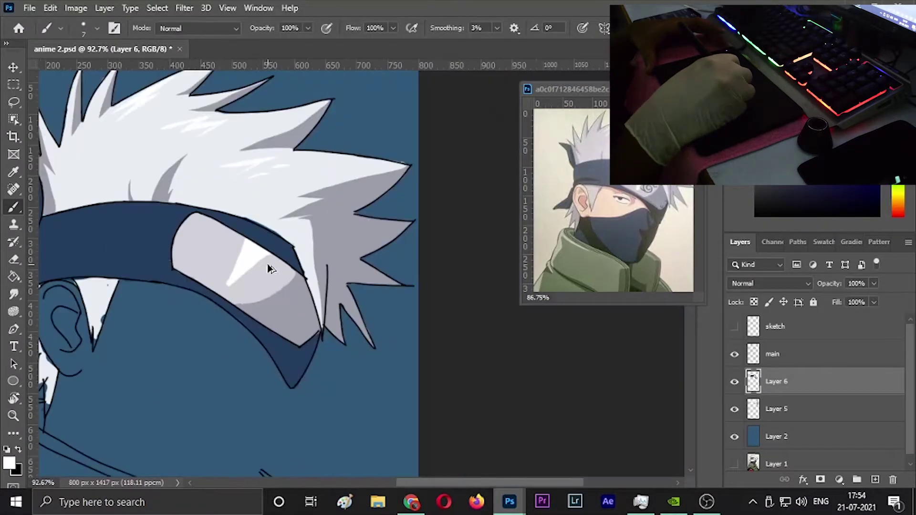
scroll(235, 344, "up", 1)
scroll(245, 323, "up", 2)
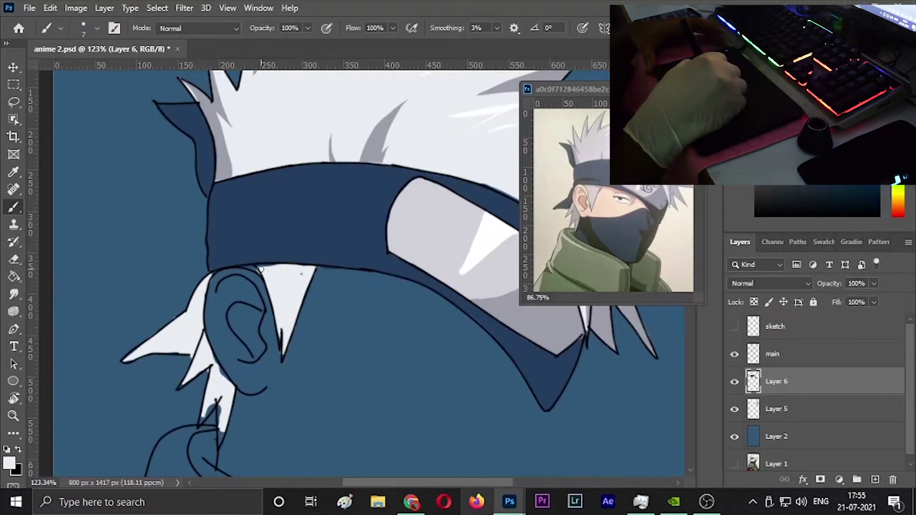
Step: Sample dark blue from the reference and fill a lassoed strip along the hair edge
key("e")
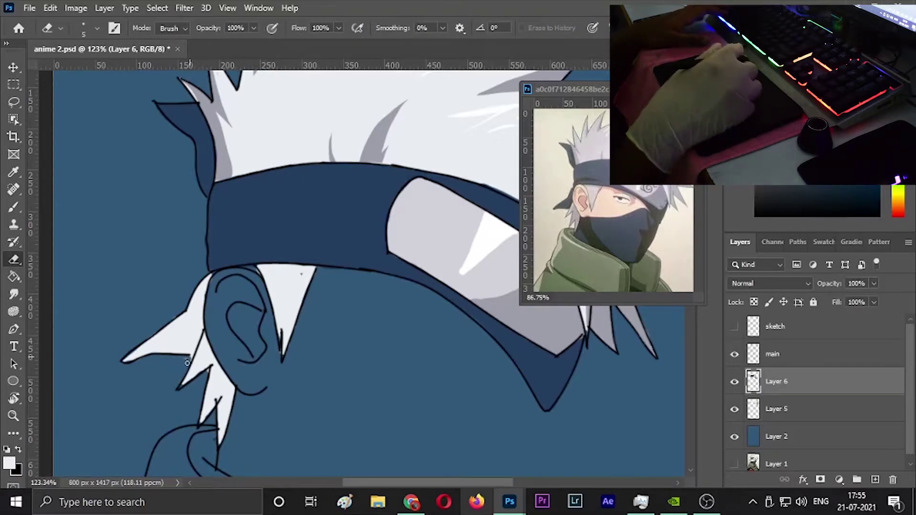
key("i")
left_click(582, 239)
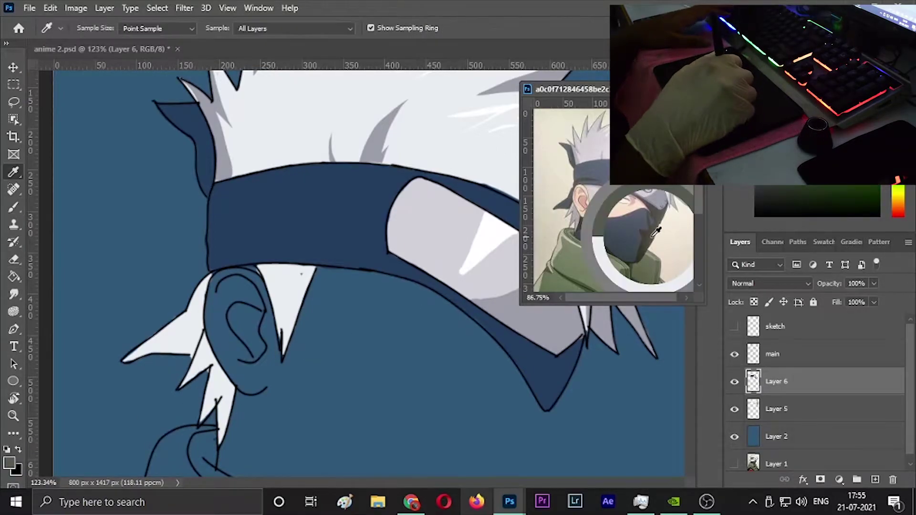
key("b")
key("l")
mouse_move(197, 104)
left_mouse_down()
mouse_move(199, 131)
mouse_move(198, 105)
left_mouse_up()
key("alt+BackSpace")
key("ctrl+d")
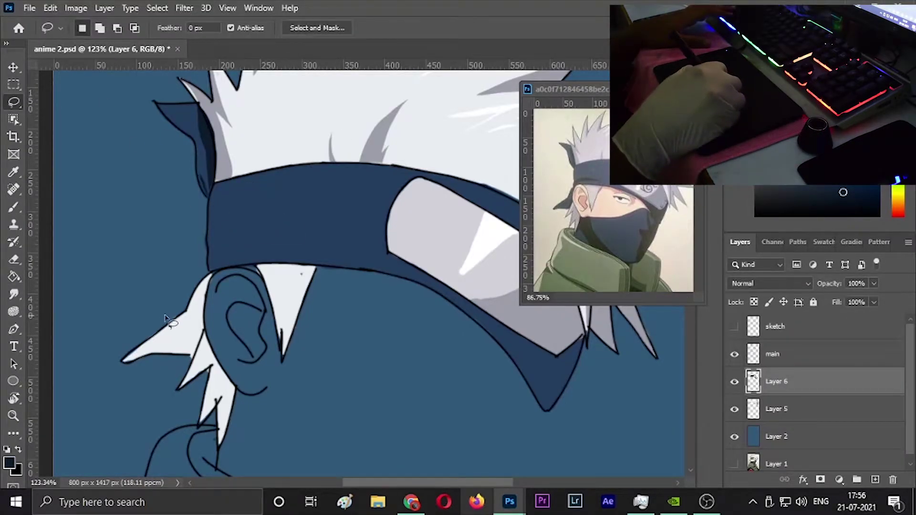
Step: Fill a dark blue shadow strip under the headband's pointed lower edge
key("ctrl+d")
mouse_move(490, 367)
left_mouse_down()
mouse_move(327, 265)
mouse_move(395, 368)
left_mouse_up()
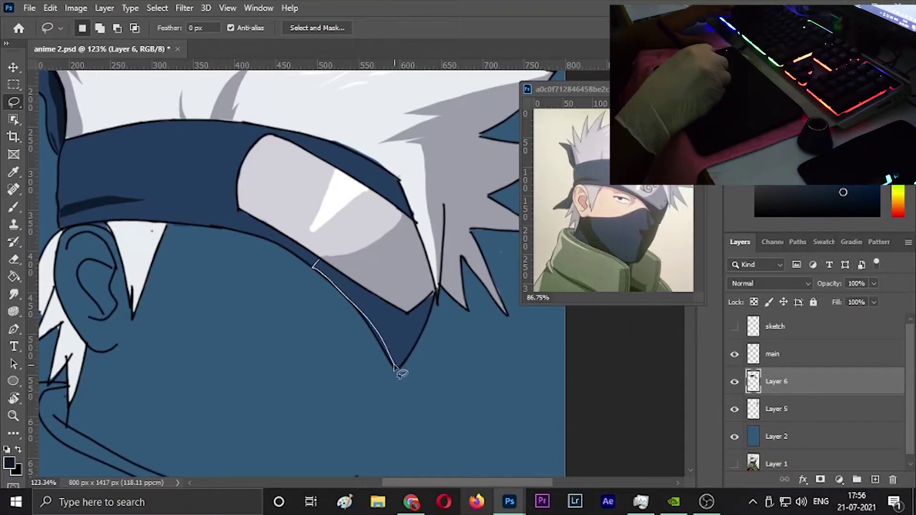
key("alt+BackSpace")
key("ctrl+d")
key("b")
Step: Turn the sketch layer's visibility back on to show the line art over the face
scroll(395, 366, "up", 2)
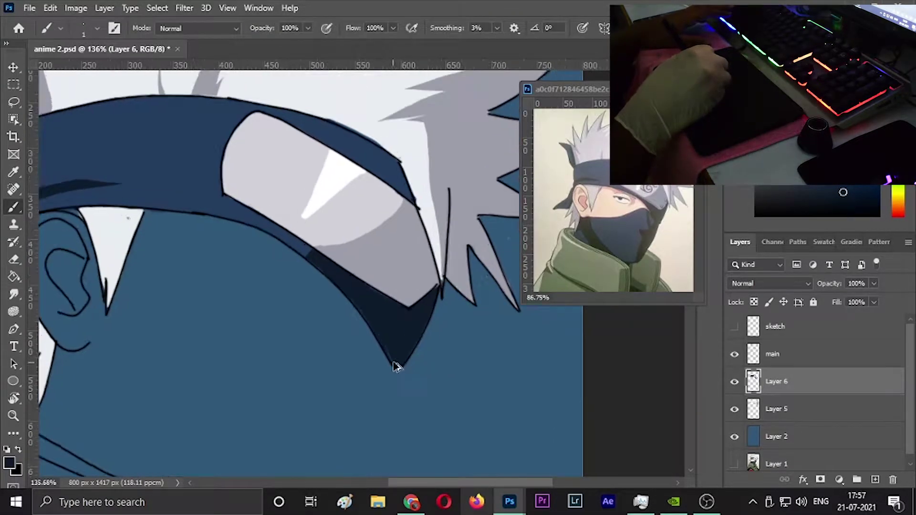
scroll(395, 367, "up", 3)
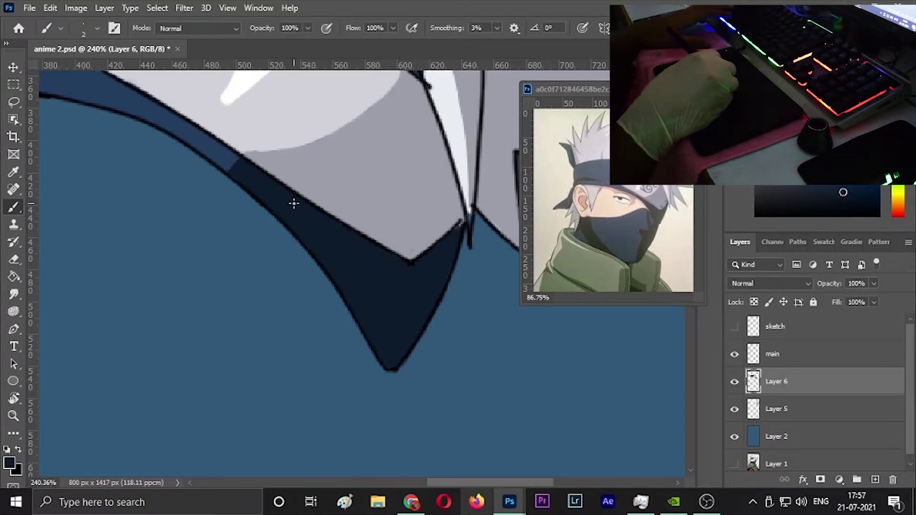
scroll(452, 237, "down", 5)
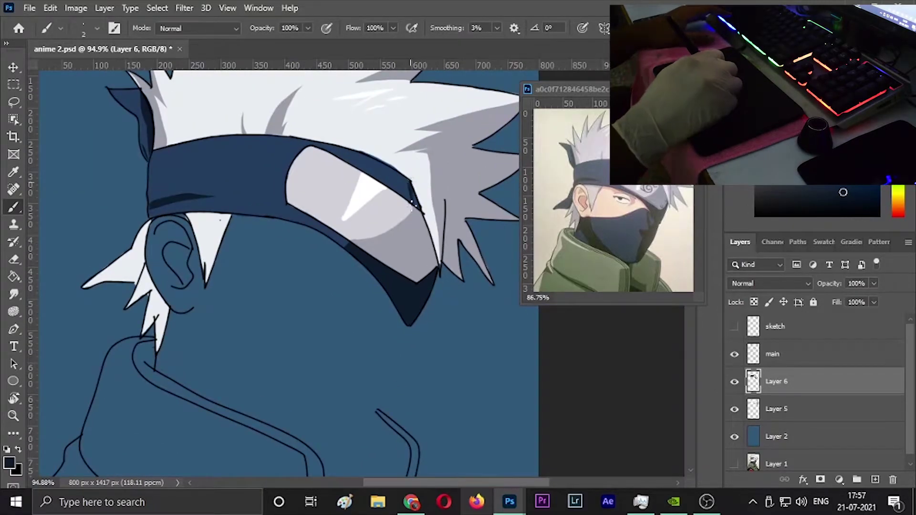
scroll(410, 191, "up", 3)
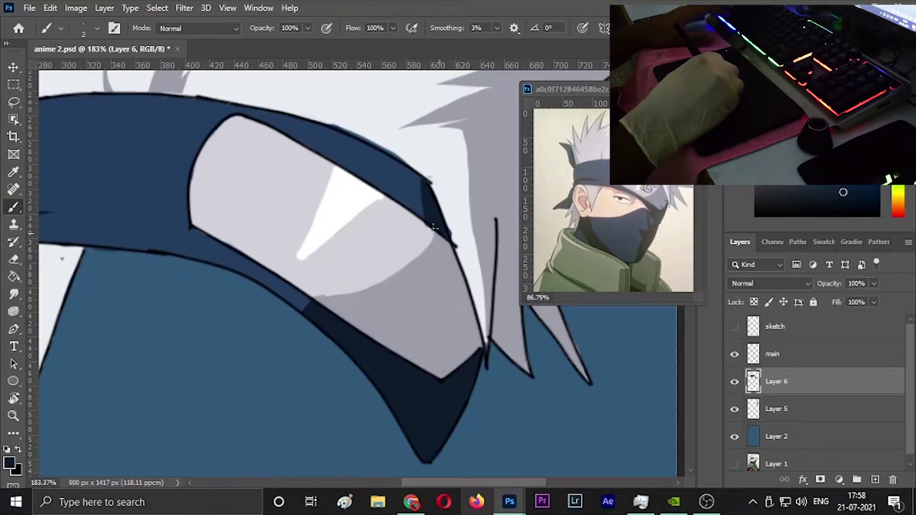
scroll(435, 228, "down", 3)
left_click(735, 327)
scroll(566, 323, "down", 2)
scroll(426, 356, "up", 3)
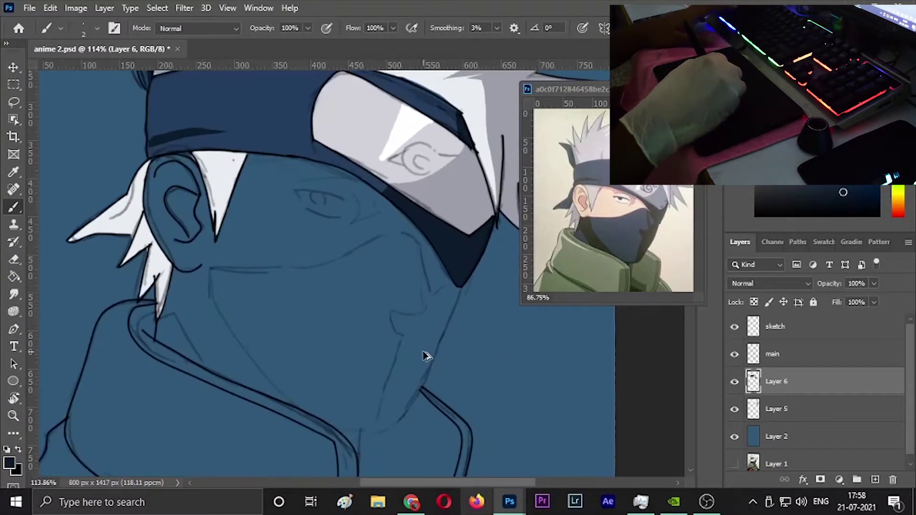
Step: Lasso the face mask down to the collar and fill it with darker blue
scroll(426, 355, "up", 1)
key("l")
left_click_drag(149, 252, 337, 242)
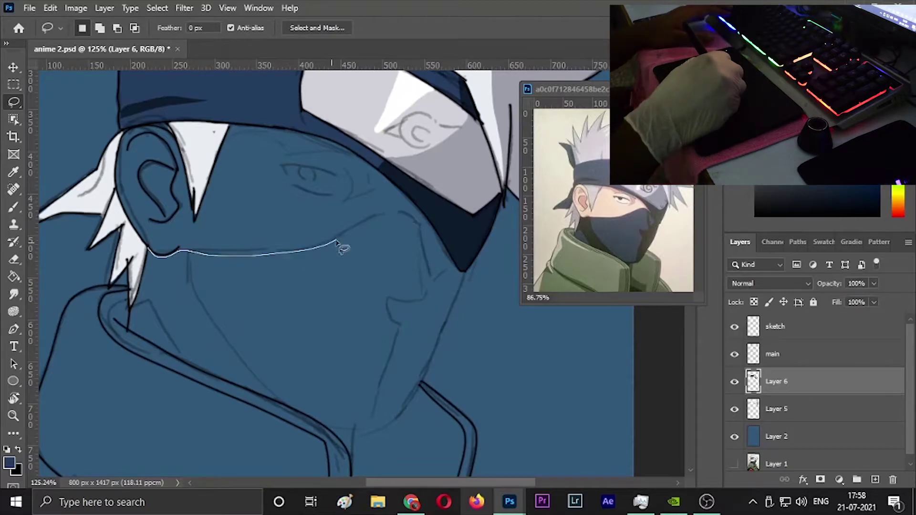
left_click_drag(422, 229, 461, 284)
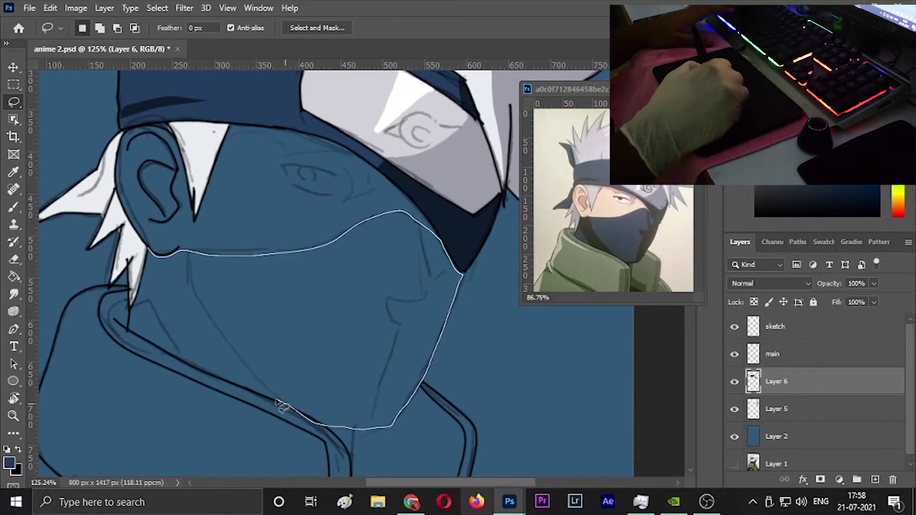
key("alt+BackSpace")
key("ctrl+d")
key("b")
Step: Darken the light strip left of the mask and shrink the brush for finer work
scroll(194, 311, "up", 2)
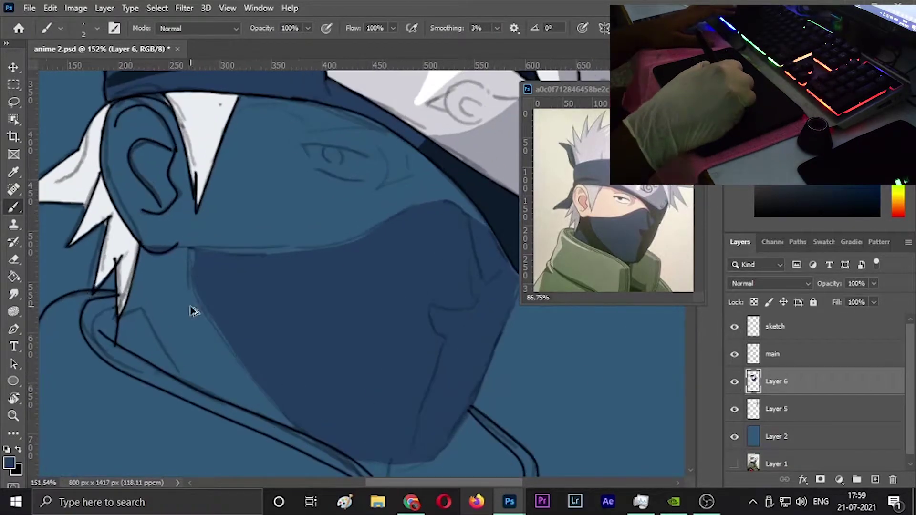
mouse_move(205, 337)
left_mouse_down()
mouse_move(286, 388)
mouse_move(177, 323)
left_mouse_up()
key("bracketleft")
key("bracketleft")
key("bracketleft")
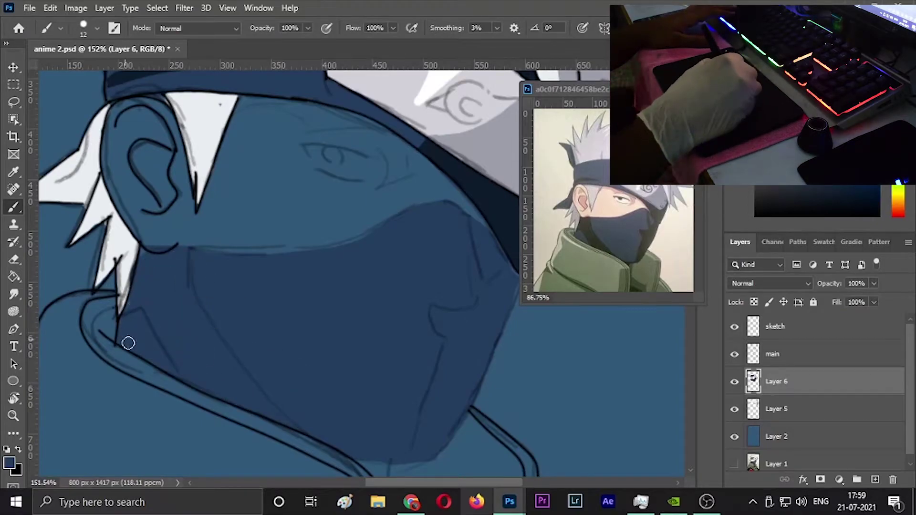
scroll(425, 392, "down", 5)
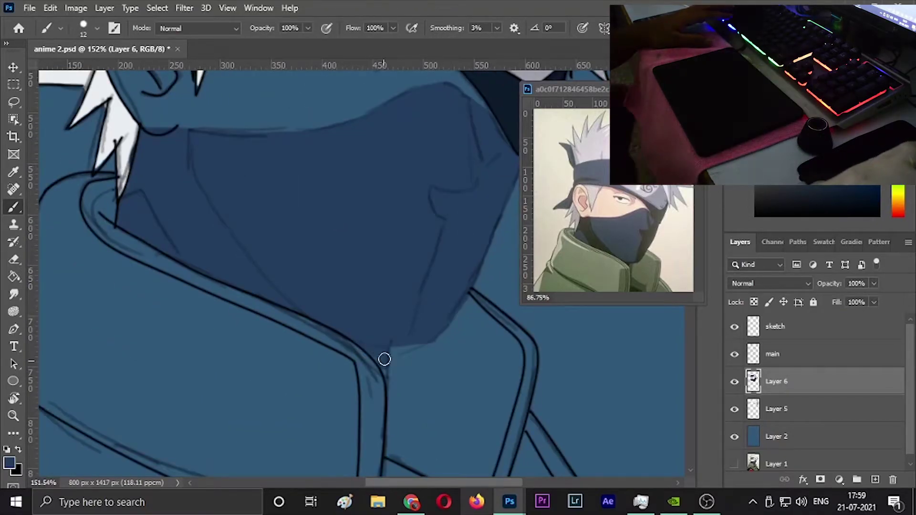
key("bracketleft")
key("bracketleft")
key("bracketleft")
scroll(418, 296, "up", 4)
scroll(418, 296, "down", 1)
scroll(374, 419, "down", 1)
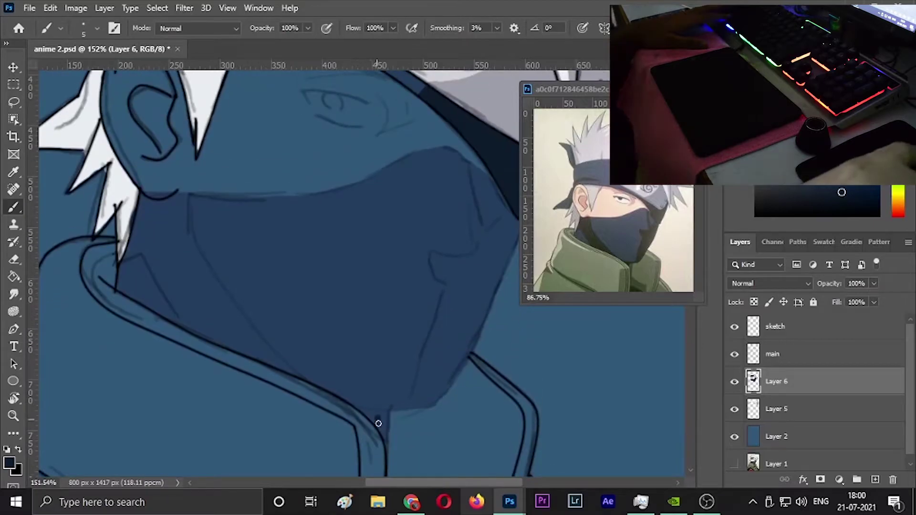
Step: With black sampled from the collar, shade a dark line along the mask's left edge
left_click(379, 420, "alt")
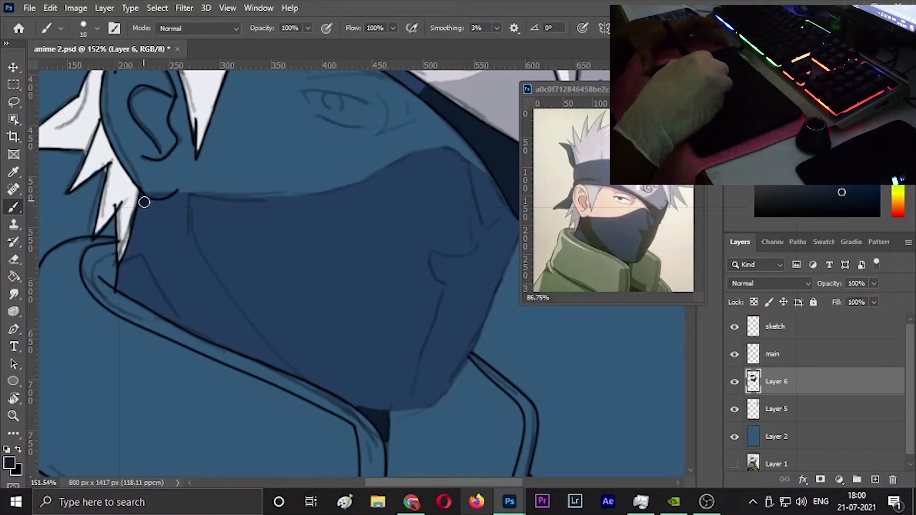
mouse_move(177, 202)
left_mouse_down()
mouse_move(189, 245)
mouse_move(233, 315)
left_mouse_up()
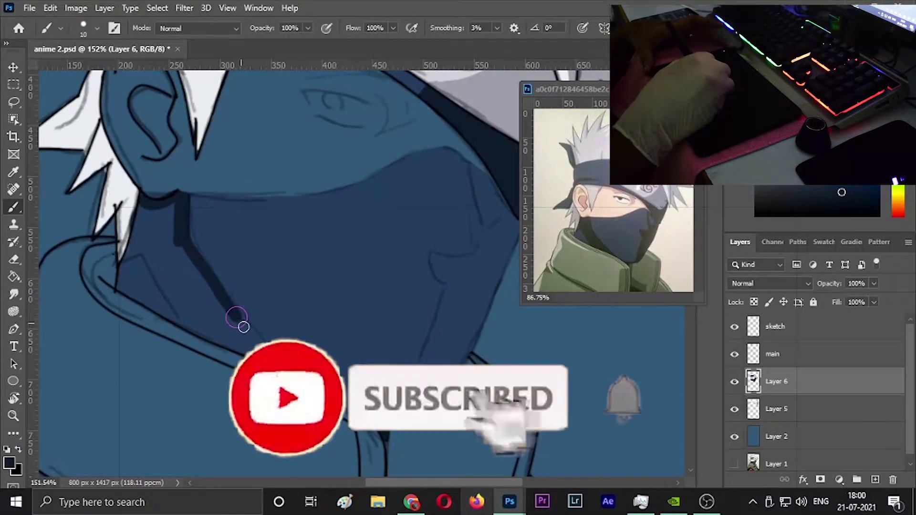
left_click_drag(188, 245, 258, 344)
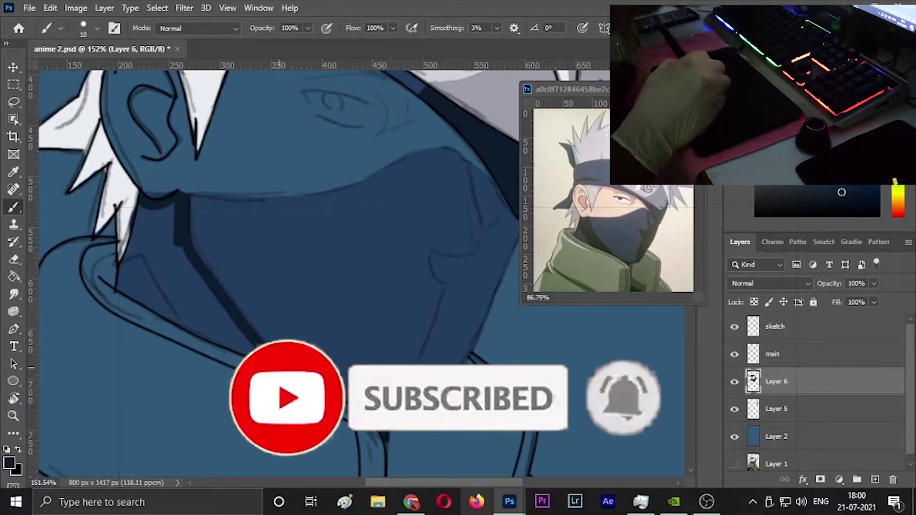
mouse_move(135, 250)
left_mouse_down()
mouse_move(181, 321)
mouse_move(210, 343)
left_mouse_up()
key("ctrl+z")
mouse_move(143, 210)
left_mouse_down()
mouse_move(122, 249)
mouse_move(190, 326)
mouse_move(257, 363)
left_mouse_up()
left_click_drag(155, 252, 258, 353)
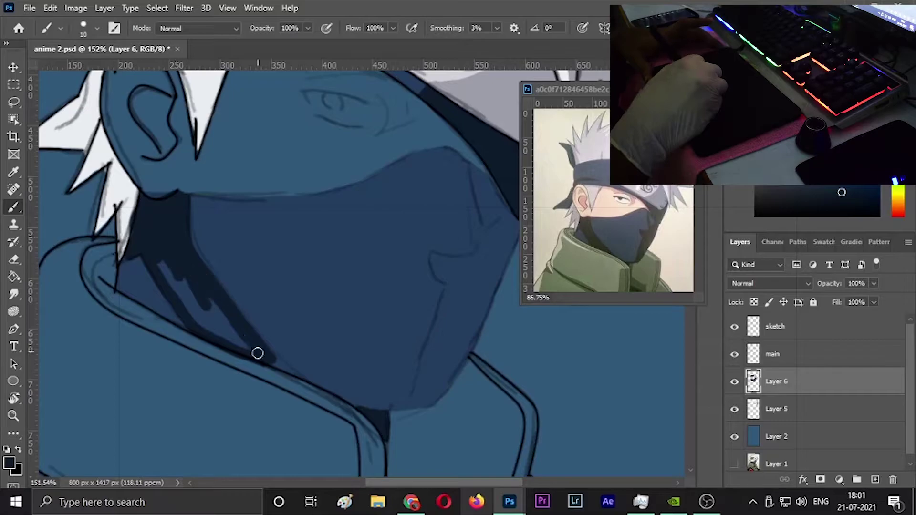
Step: Sample the shadow and mask blues and hatch strokes beside the nose shadow
key("bracketleft")
key("bracketleft")
key("bracketleft")
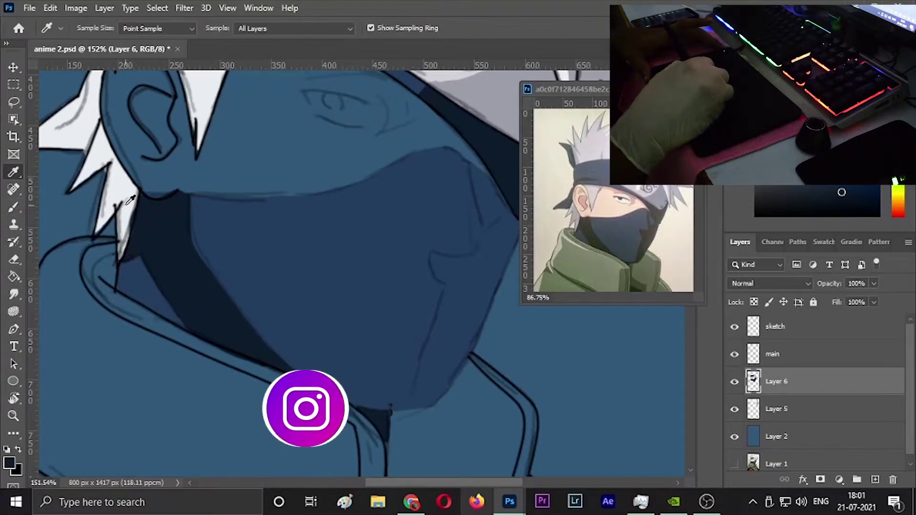
left_click(282, 260, "alt")
left_click_drag(282, 260, 225, 255)
left_click(143, 286, "alt")
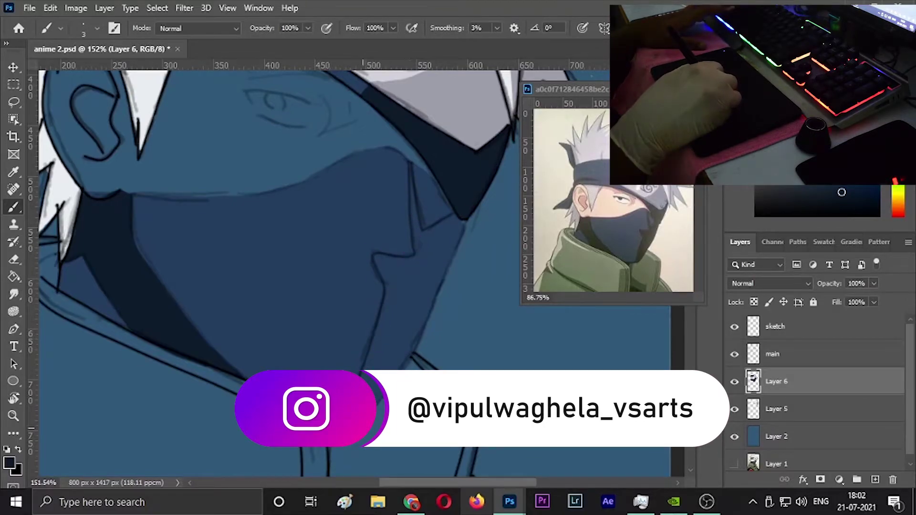
scroll(409, 239, "up", 3)
left_click(408, 241, "alt")
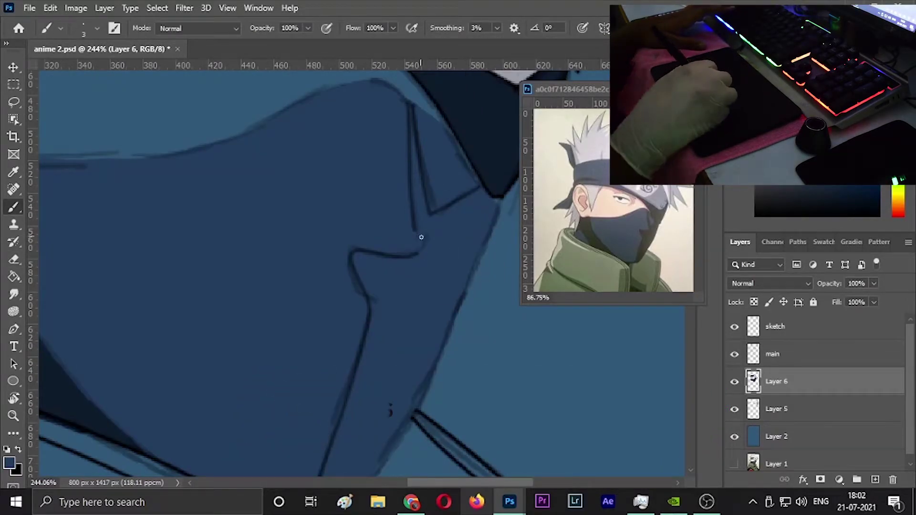
left_click_drag(435, 269, 416, 296)
scroll(411, 128, "up", 1)
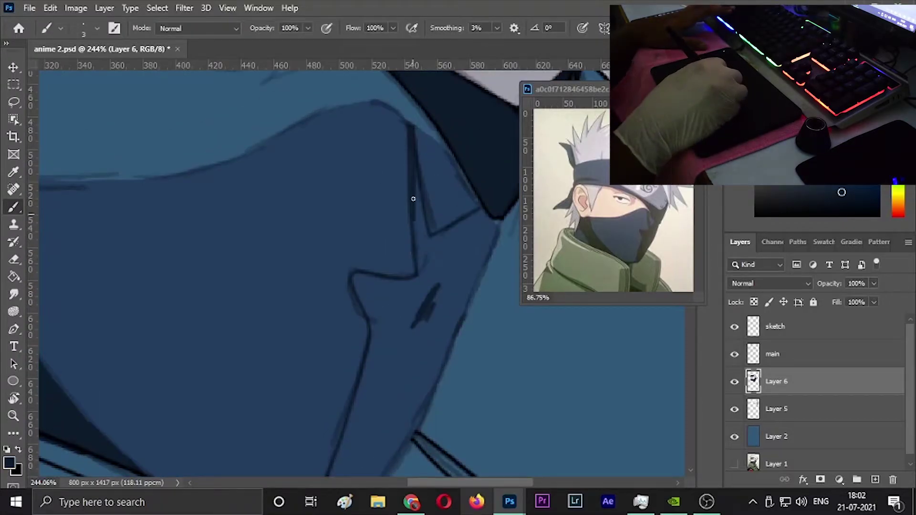
scroll(413, 198, "down", 3)
Step: Raise stroke Smoothing to 9% and paint dark navy shadow on the mask's right side
left_click(513, 28)
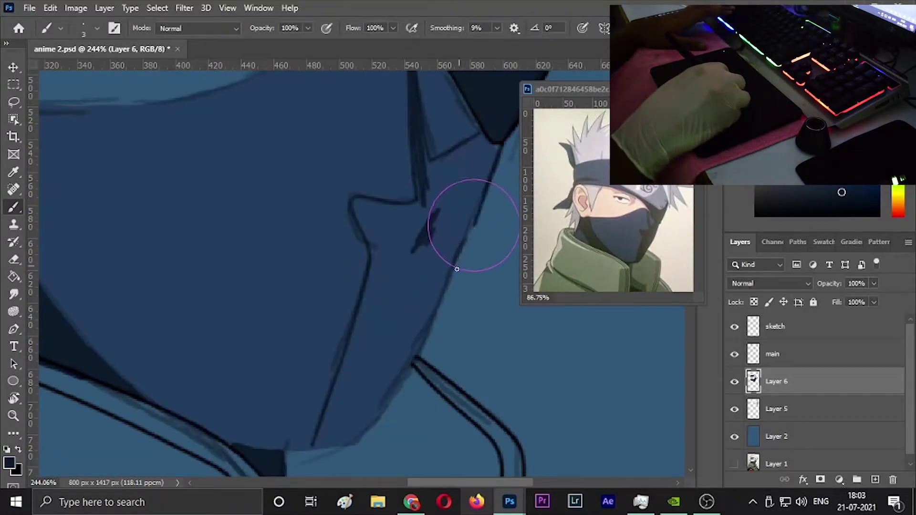
scroll(363, 420, "down", 2)
left_click(497, 27)
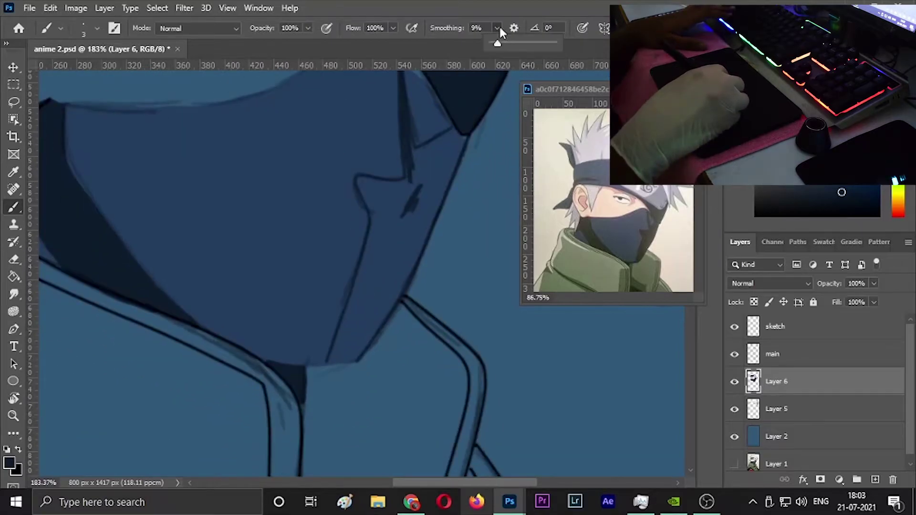
key("g")
left_click(379, 329)
key("ctrl+z")
key("b")
left_click_drag(426, 178, 381, 284)
mouse_move(376, 283)
left_mouse_down()
mouse_move(439, 173)
mouse_move(375, 213)
left_mouse_up()
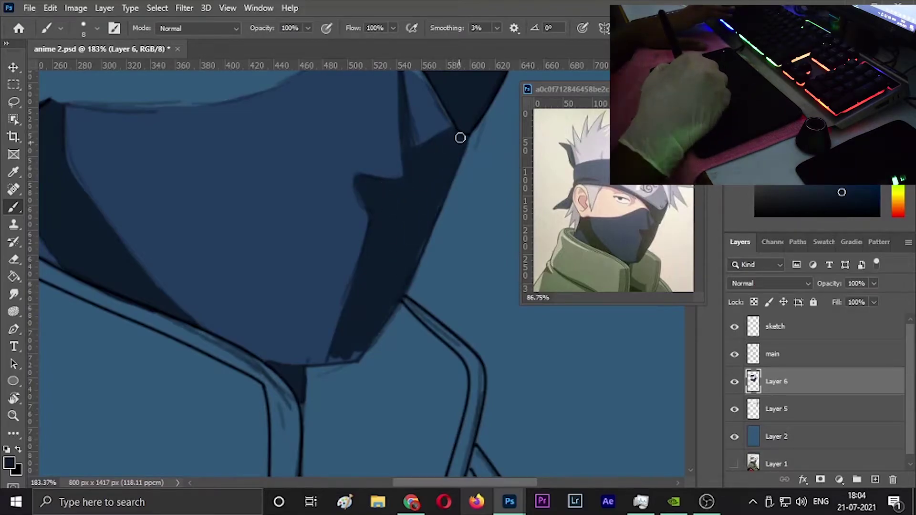
key("bracketleft")
key("bracketleft")
key("bracketleft")
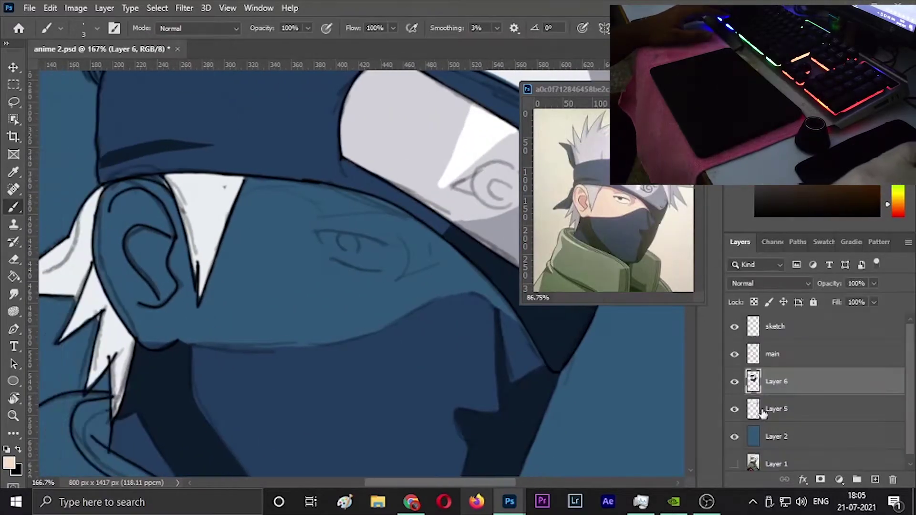
left_click(762, 413)
key("ctrl+shift+alt+n")
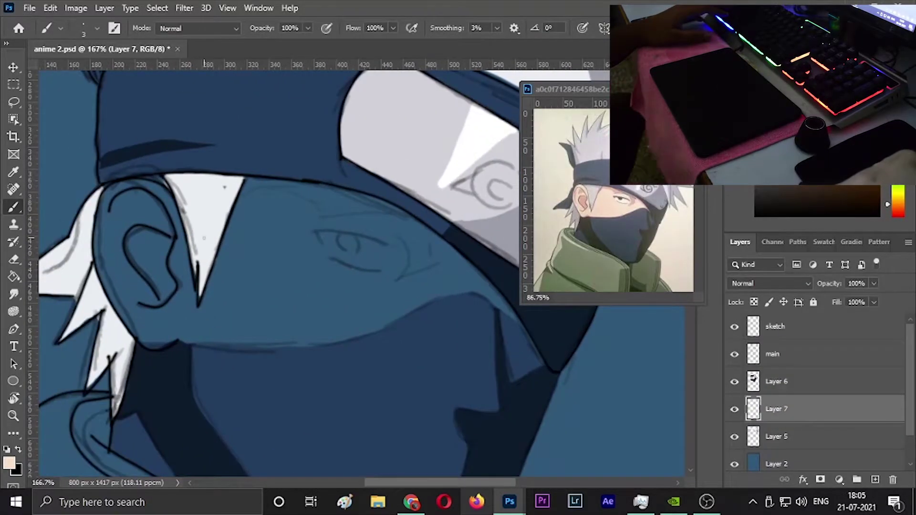
Step: Paint peach skin over the ear and upper face, and along the jaw edge below the cheek
mouse_move(143, 241)
left_mouse_down()
mouse_move(148, 200)
mouse_move(154, 278)
mouse_move(114, 286)
mouse_move(217, 324)
left_mouse_up()
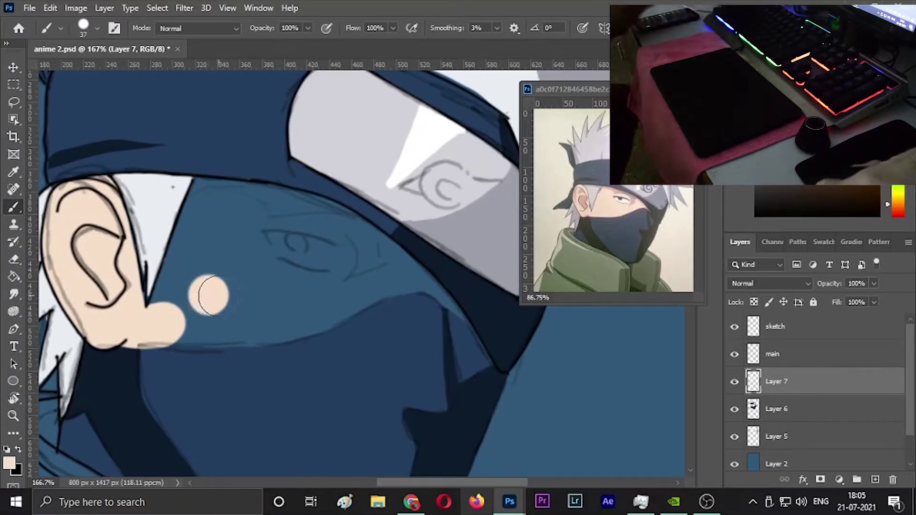
mouse_move(101, 213)
left_mouse_down()
mouse_move(95, 310)
mouse_move(194, 256)
mouse_move(256, 310)
mouse_move(330, 230)
left_mouse_up()
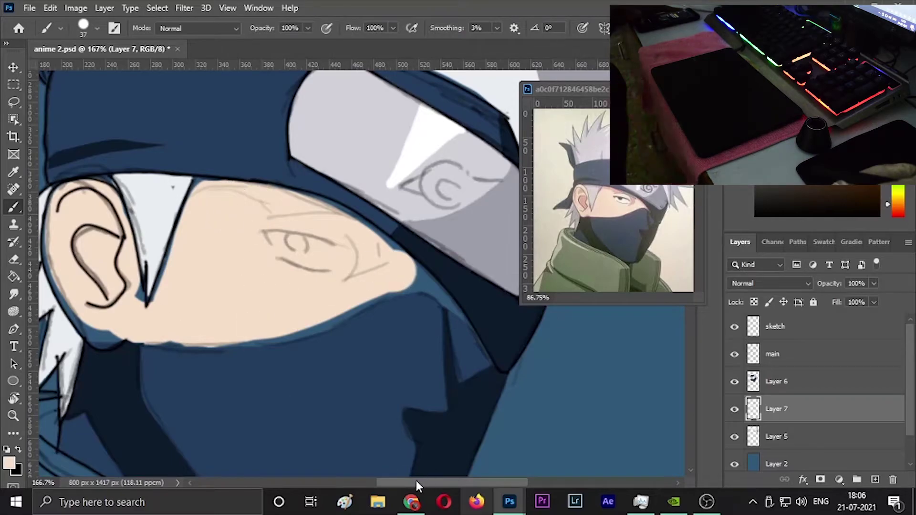
scroll(270, 291, "up", 2)
mouse_move(262, 225)
left_mouse_down()
mouse_move(326, 364)
mouse_move(399, 317)
left_mouse_up()
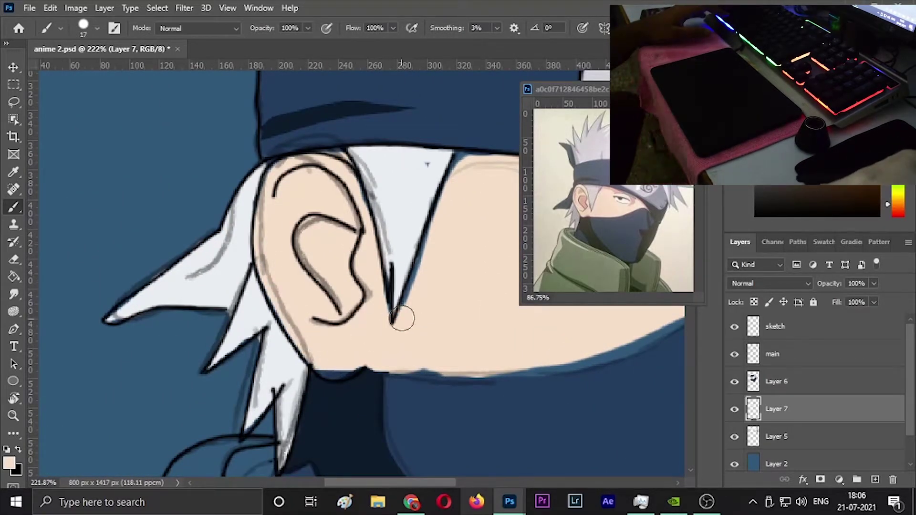
key("ctrl+bracketright")
mouse_move(382, 360)
left_mouse_down()
mouse_move(559, 356)
mouse_move(237, 370)
mouse_move(408, 303)
left_mouse_up()
key("ctrl+z")
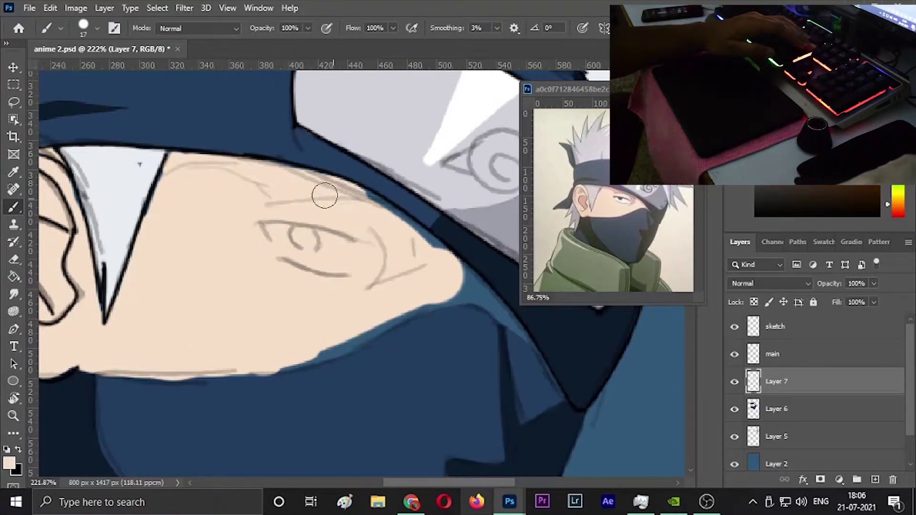
mouse_move(235, 374)
left_mouse_down()
mouse_move(327, 361)
mouse_move(477, 298)
left_mouse_up()
Step: Hide and reshow the sketch lines to check the skin, then return to the skin colour
left_click(446, 270, "alt")
left_click(734, 326)
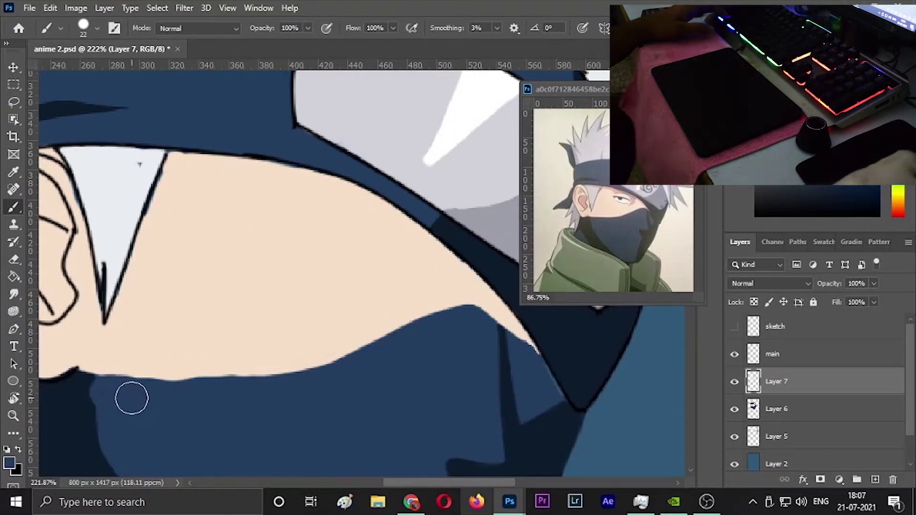
left_click(734, 327)
left_click(450, 302, "alt")
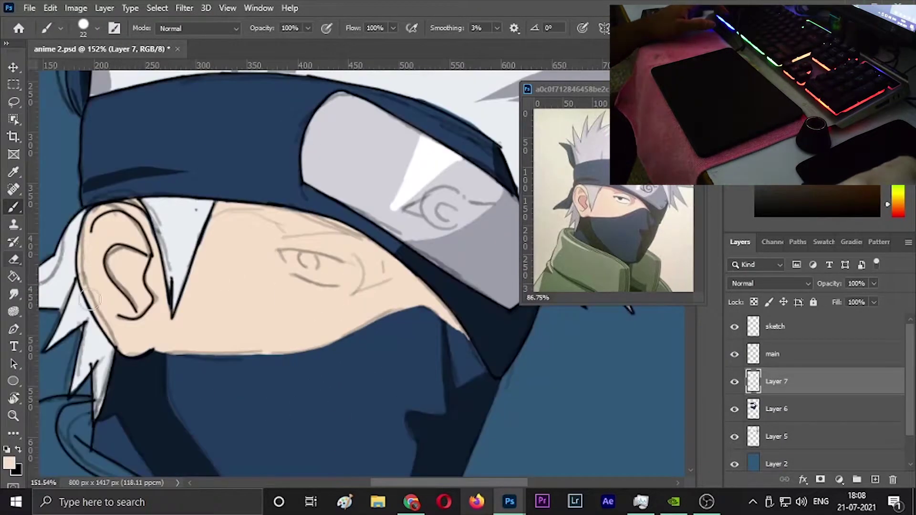
scroll(542, 362, "down", 2)
Step: Lasso the inner ear and bucket-fill it pink
key("l")
left_click_drag(119, 334, 127, 324)
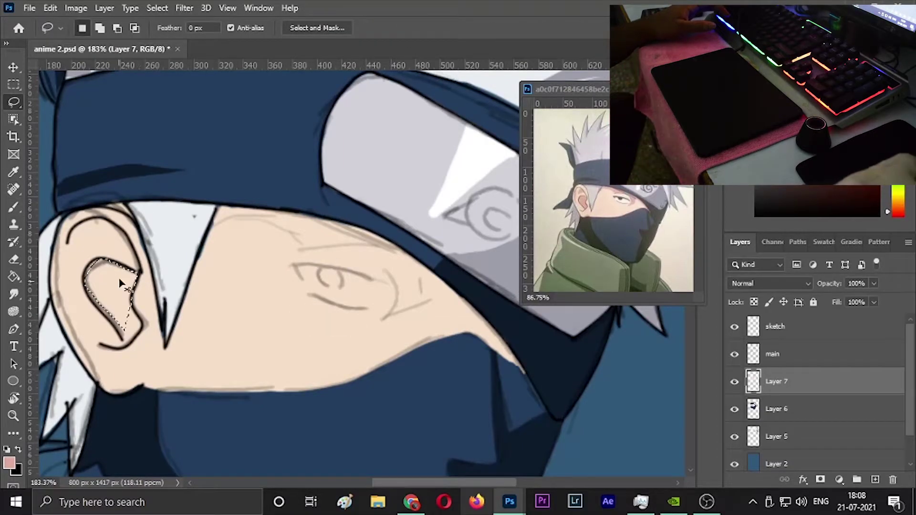
key("g")
left_click(116, 295)
key("l")
left_click_drag(69, 233, 67, 271)
left_click_drag(372, 482, 388, 482)
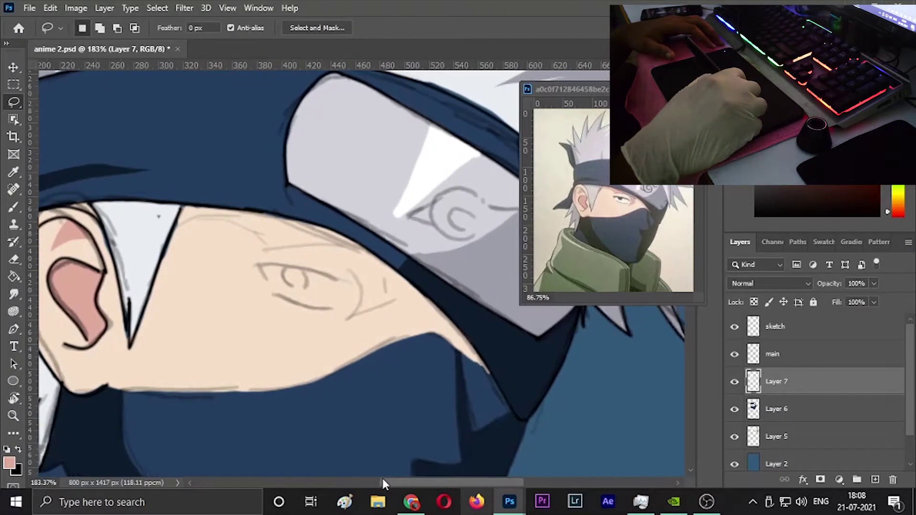
key("b")
left_click(513, 27)
scroll(615, 214, "up", 3)
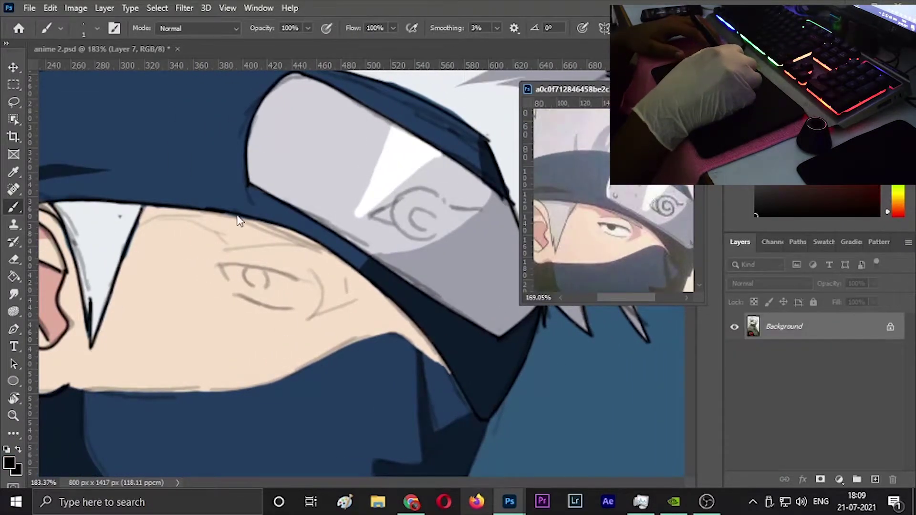
Step: Trace the upper eyelid, crease and lower eyelid lines in black over the sketch
left_click(240, 213, "alt")
left_click_drag(286, 227, 340, 268)
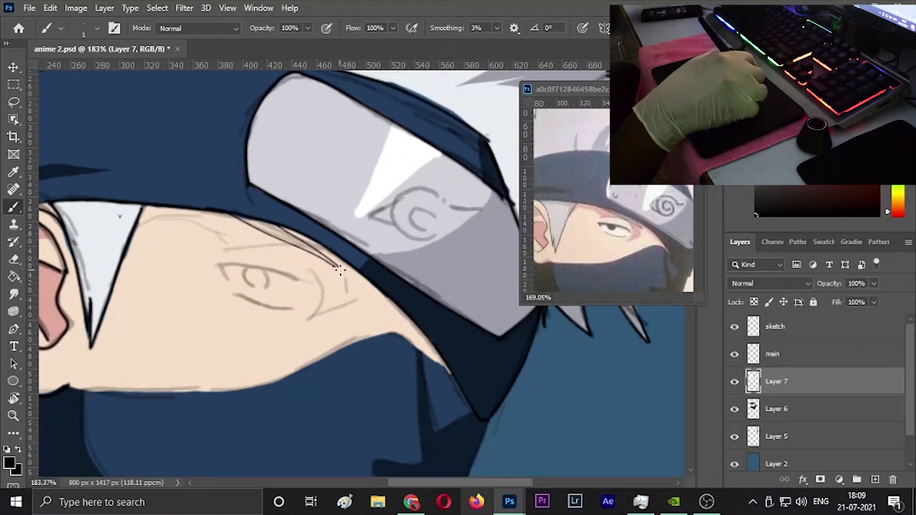
left_click_drag(212, 249, 324, 272)
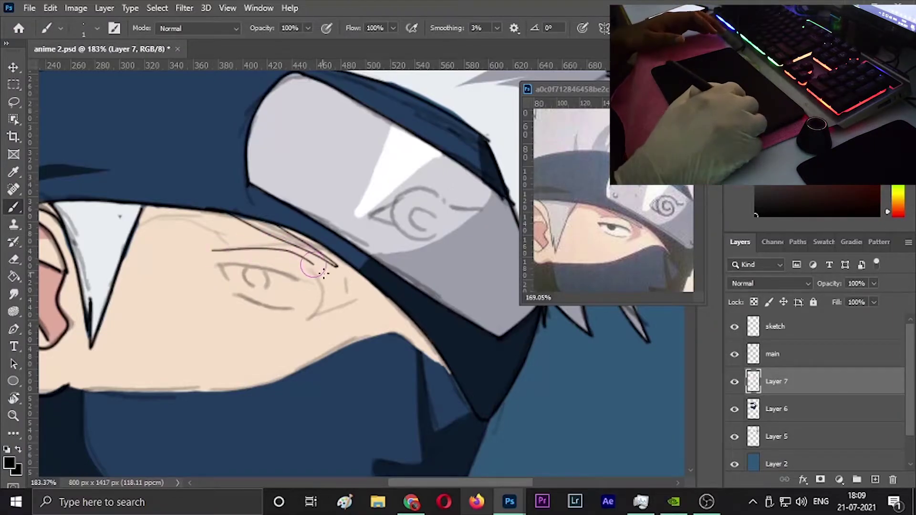
left_click_drag(213, 266, 240, 265)
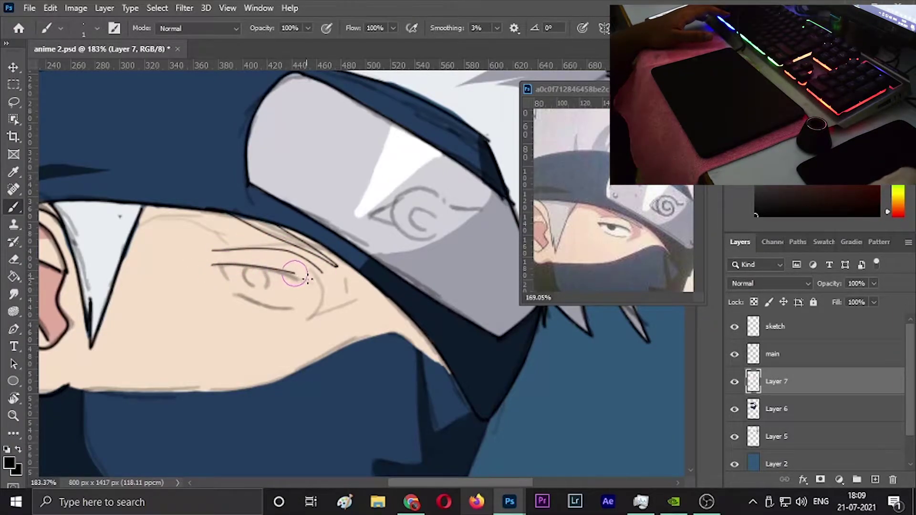
left_click_drag(295, 275, 306, 282)
left_click_drag(228, 286, 287, 299)
left_click_drag(213, 265, 220, 270)
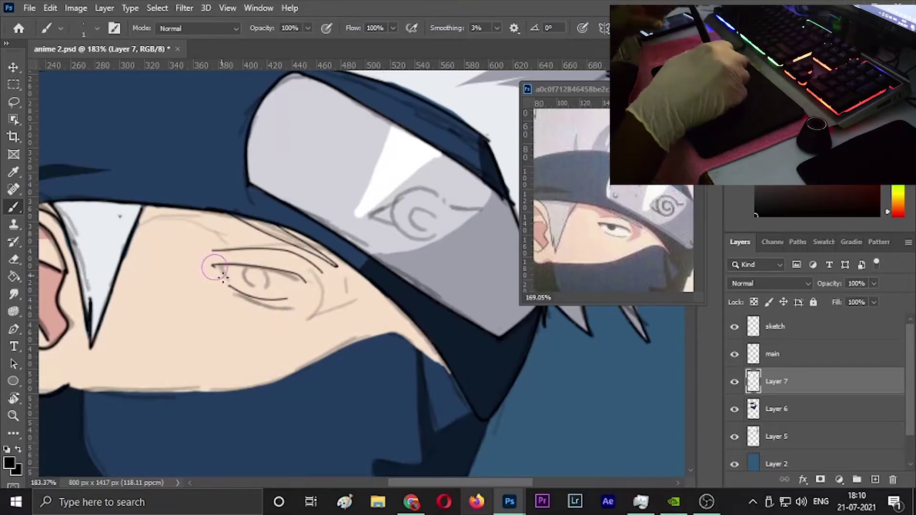
Step: Zoom in, outline the iris and fill it solid black
left_click(513, 28)
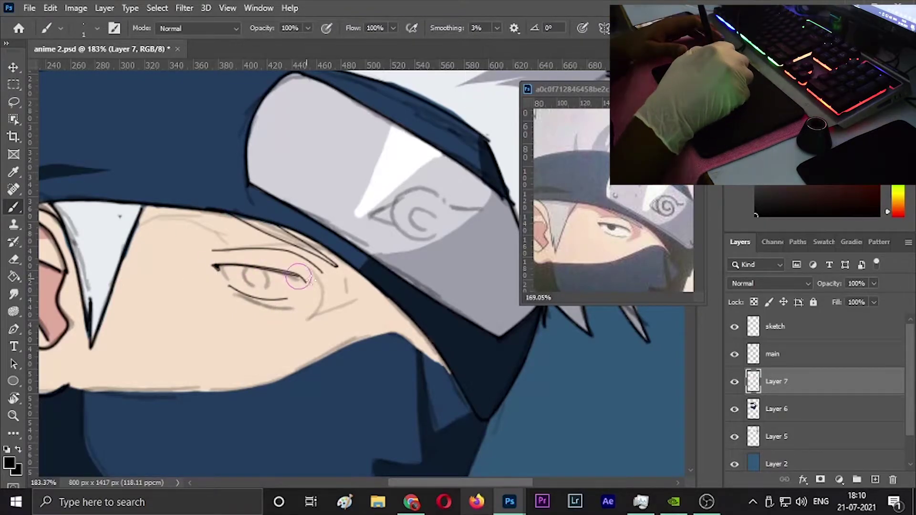
scroll(221, 265, "up", 3)
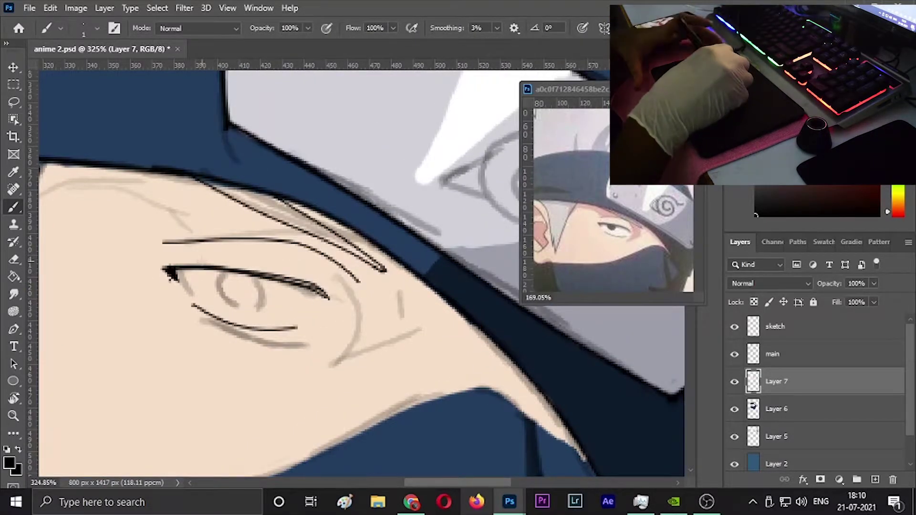
left_click_drag(221, 273, 236, 306)
key("g")
left_click(244, 289)
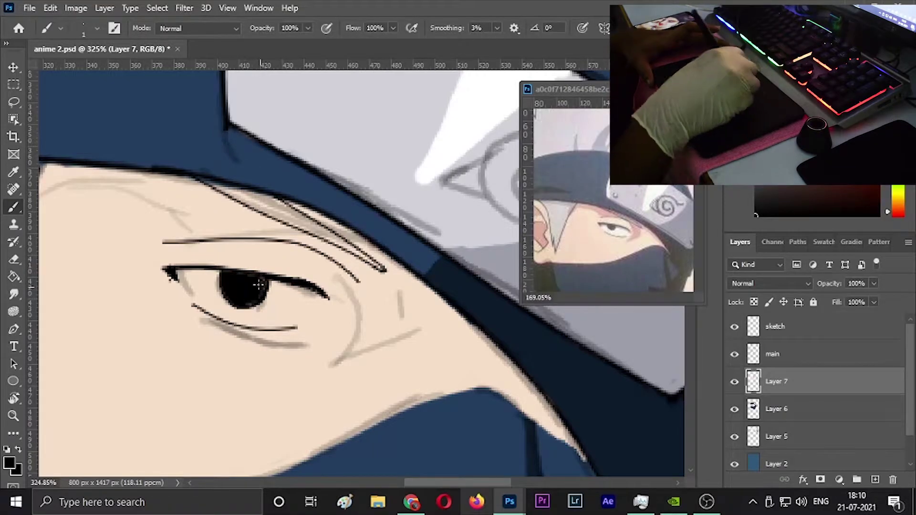
key("l")
scroll(286, 267, "down", 2)
left_click_drag(148, 223, 260, 246)
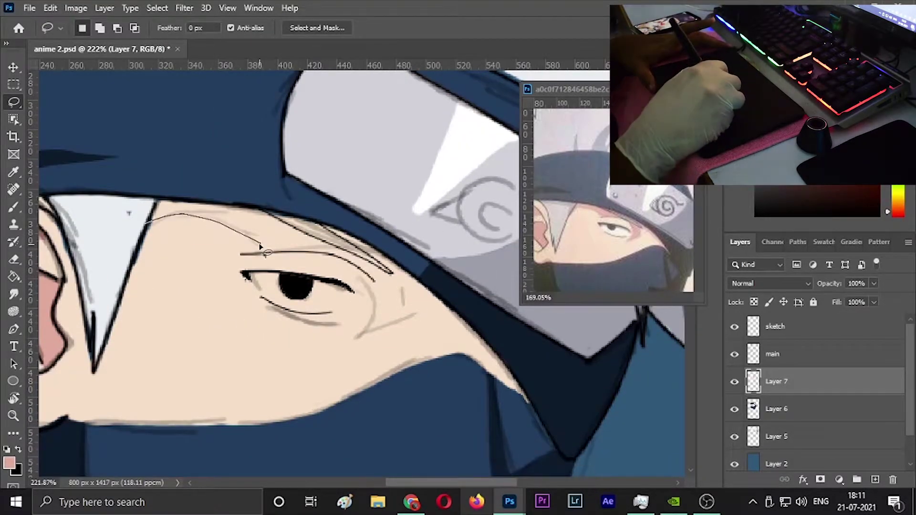
Step: Close the brow-area outline and bucket-fill it pink
left_click_drag(367, 336, 149, 223)
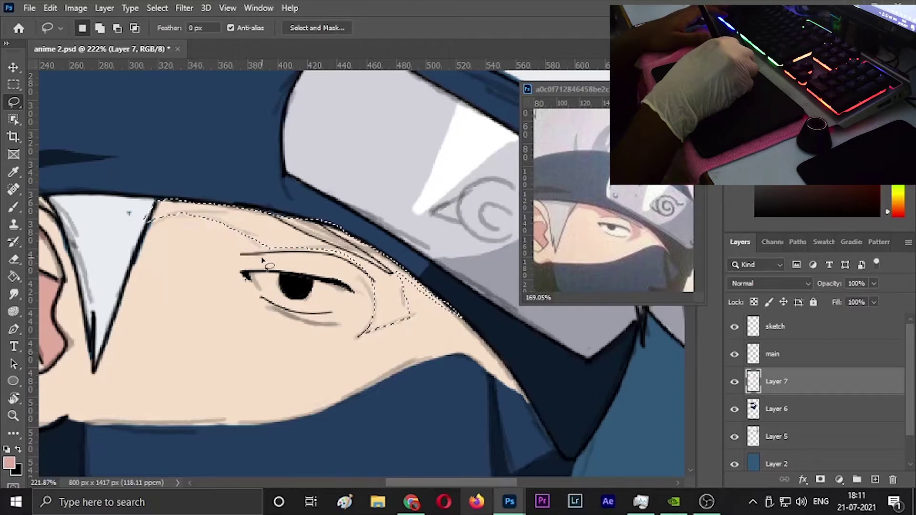
key("g")
left_click(238, 227)
key("ctrl+d")
key("b")
key("d")
key("x")
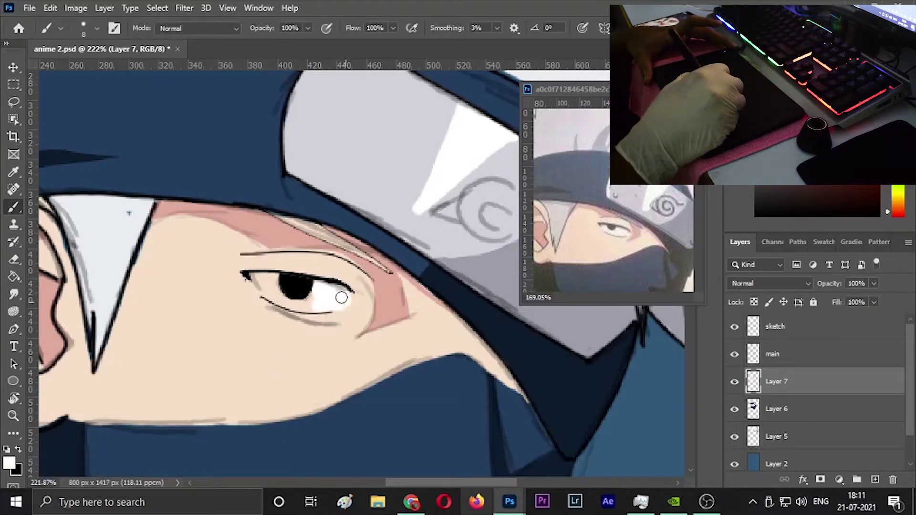
Step: Brush white into the white of the eye and touch up the pupil's top edge in black
left_click_drag(282, 301, 257, 287)
key("bracketleft")
key("bracketleft")
key("bracketleft")
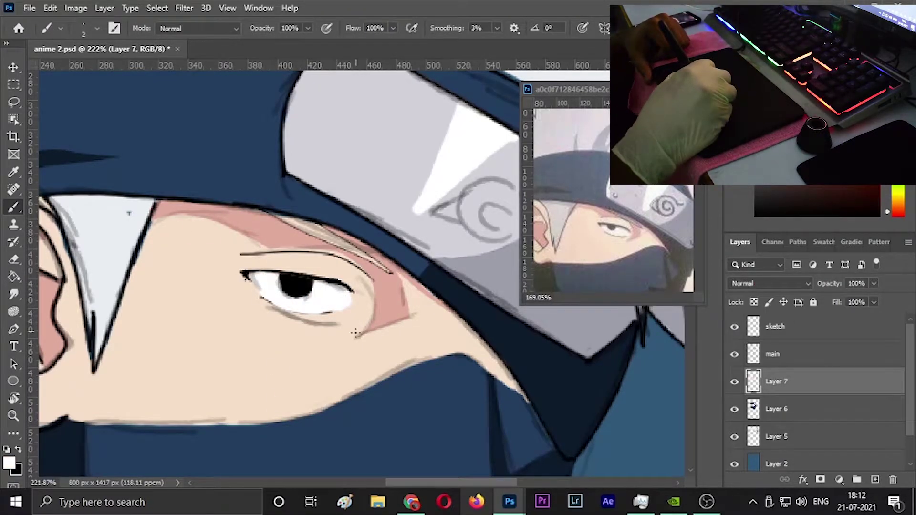
key("ctrl+z")
left_click(340, 286, "alt")
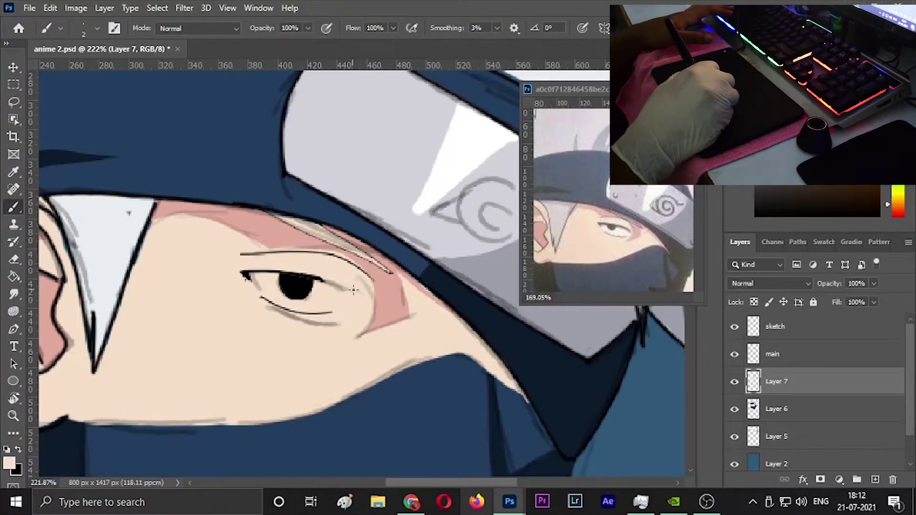
left_click(353, 293, "alt")
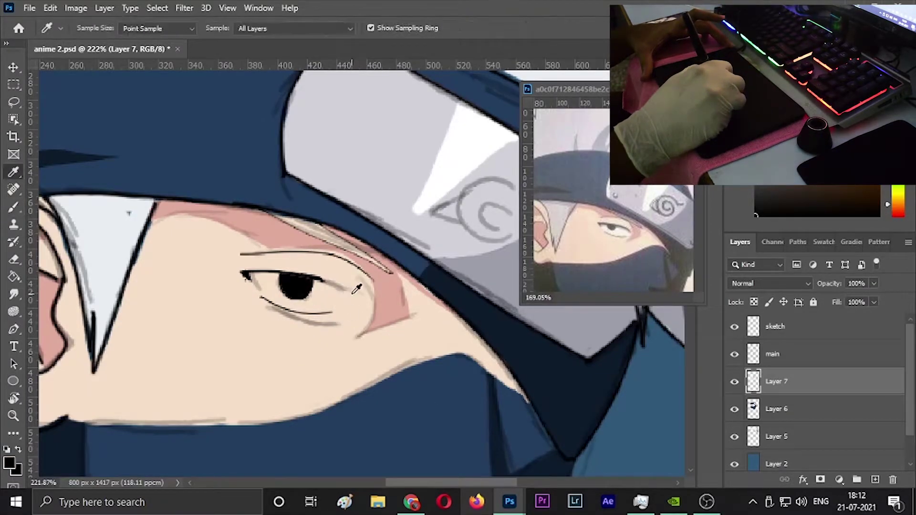
left_click_drag(303, 276, 310, 276)
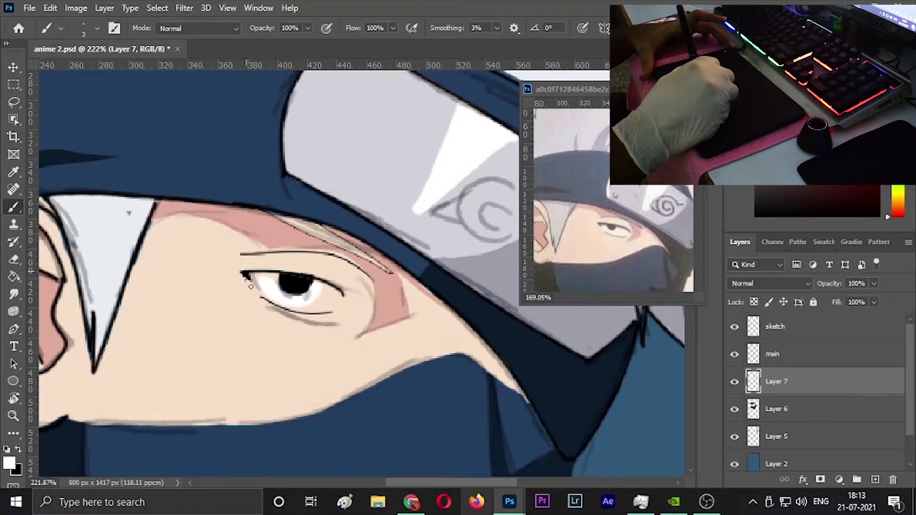
left_click_drag(341, 306, 322, 284)
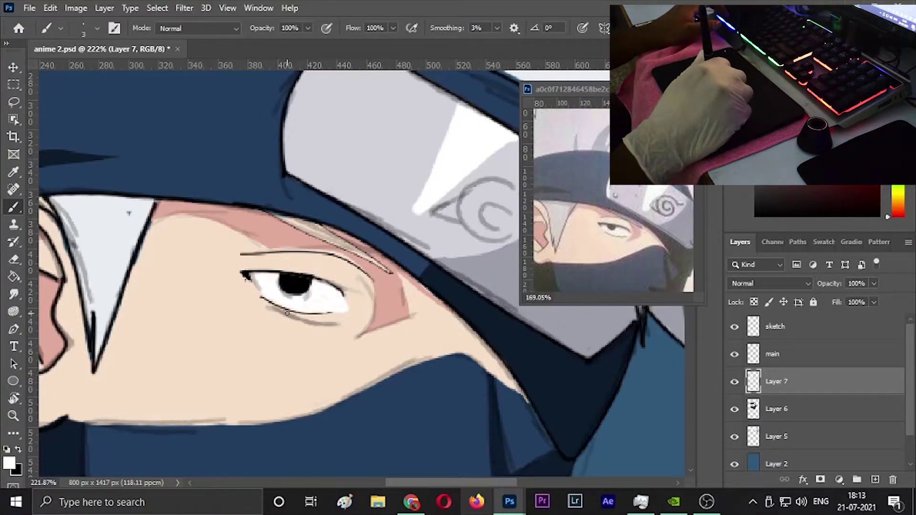
Step: Zoom out, hide the sketch, and trim the pink shadow's right edge with skin tone
key("ctrl+0")
scroll(242, 313, "up", 5)
left_click(374, 272, "alt")
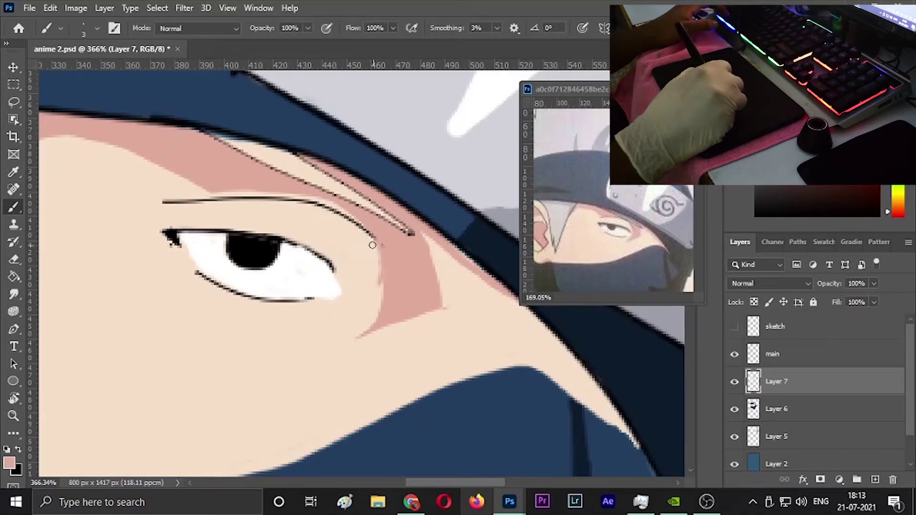
left_click(475, 310, "alt")
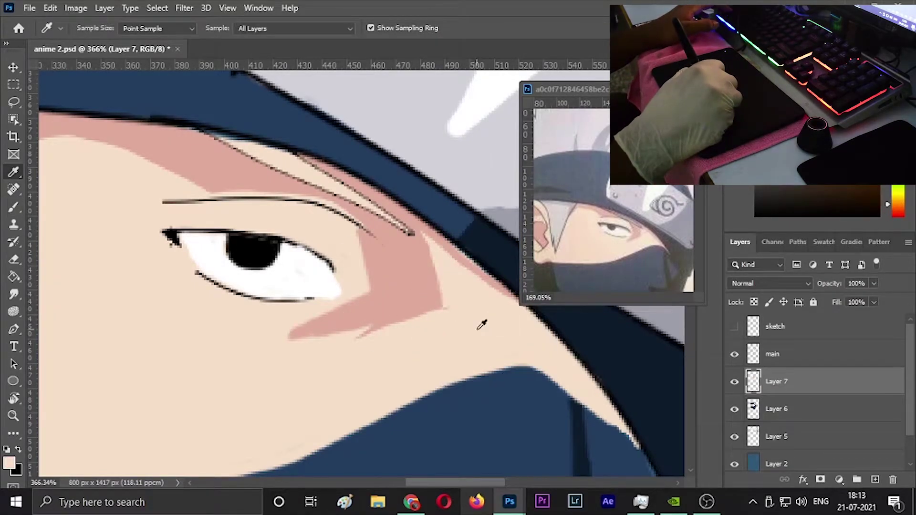
left_click_drag(441, 308, 431, 266)
scroll(295, 327, "down", 1)
left_click(319, 201, "alt")
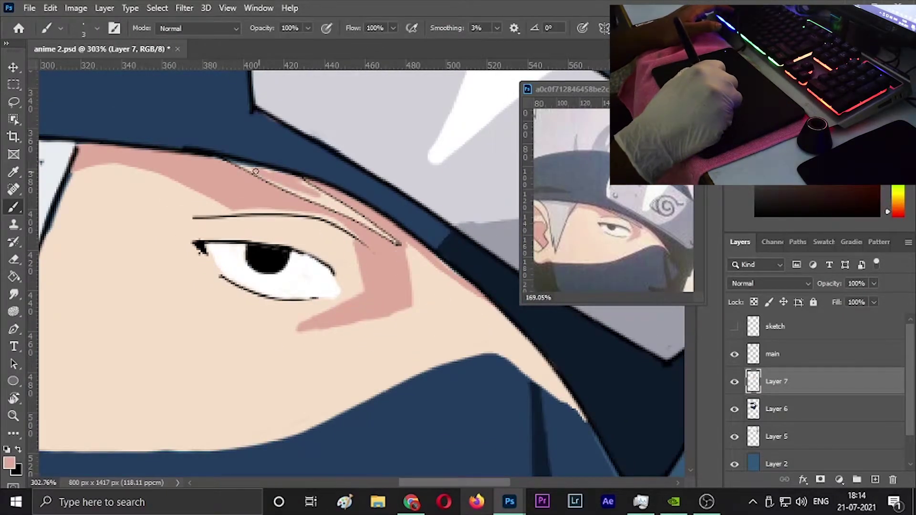
scroll(153, 292, "down", 5)
scroll(191, 267, "down", 2)
scroll(312, 247, "up", 3)
key("l")
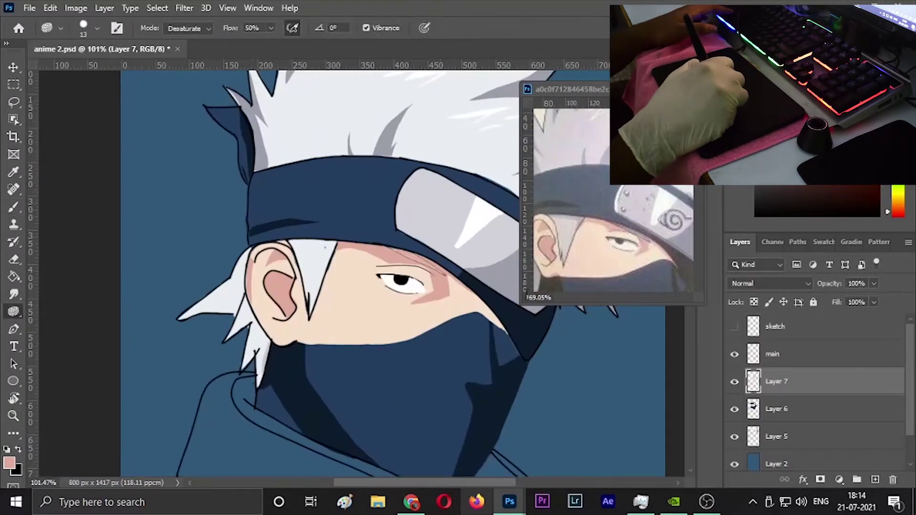
Step: Check the reference and fill the hair strands beside the ear grey
left_click_drag(549, 238, 617, 170)
left_click(241, 340)
key("g")
left_click(262, 377)
key("b")
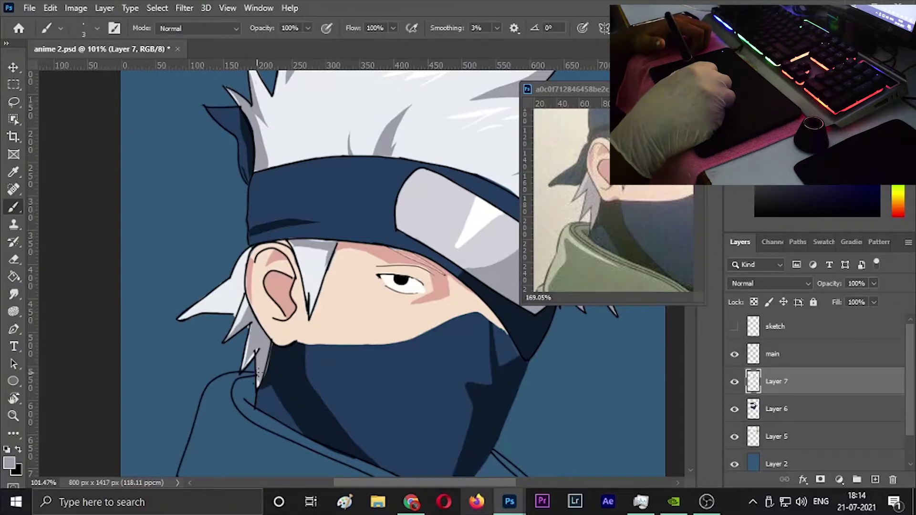
left_click(253, 143, "alt")
Step: Lasso another hair strand beside the ear and fill it with the dark colour
key("l")
mouse_move(234, 275)
left_mouse_down()
mouse_move(222, 320)
mouse_move(242, 292)
left_mouse_up()
key("alt+BackSpace")
key("ctrl+d")
key("b")
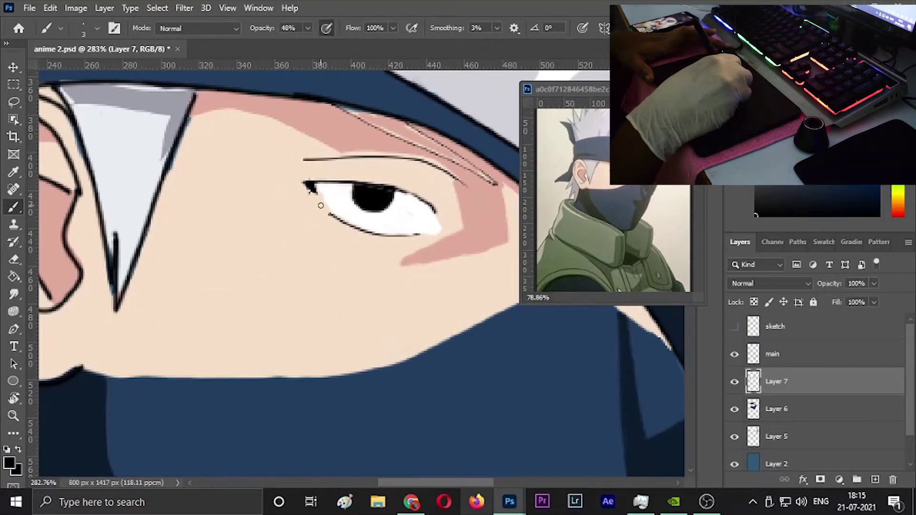
Step: Brush a black line closing the inner eye corner and raise the painting opacity
left_click_drag(314, 193, 334, 217)
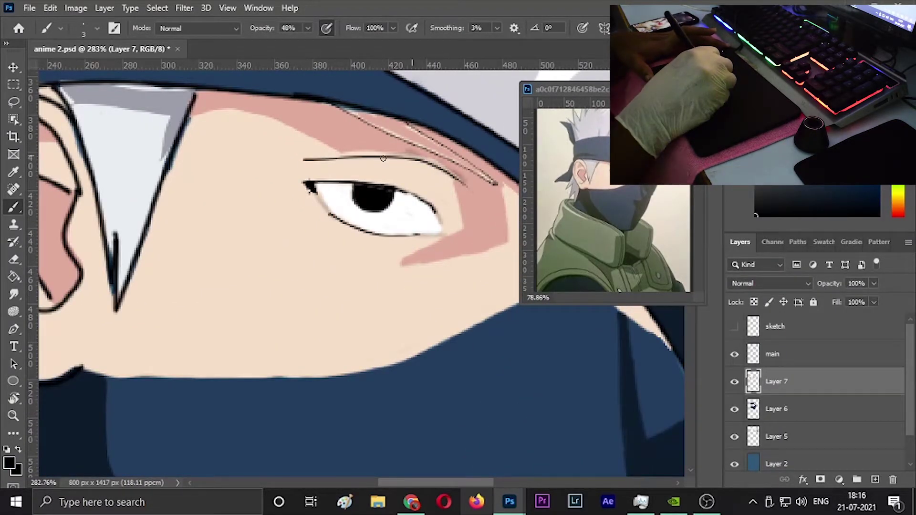
scroll(388, 186, "down", 5)
scroll(409, 149, "up", 3)
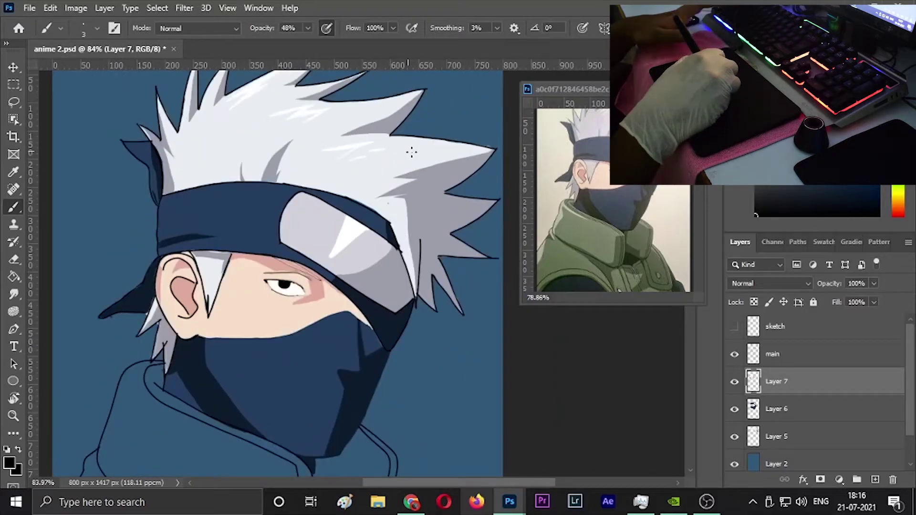
left_click_drag(307, 38, 335, 42)
left_click_drag(420, 280, 389, 272)
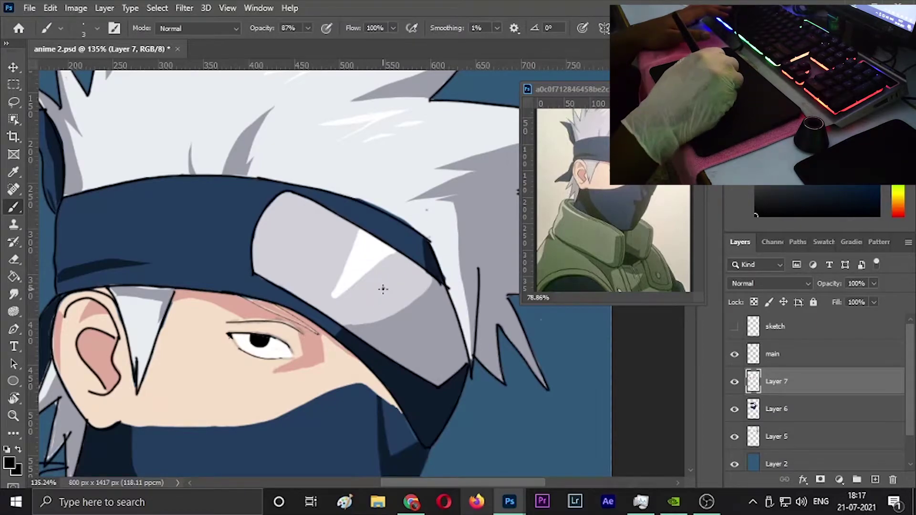
Step: Fill a lasso-outlined strip of the forehead plate with white and deselect
left_click_drag(392, 286, 399, 273)
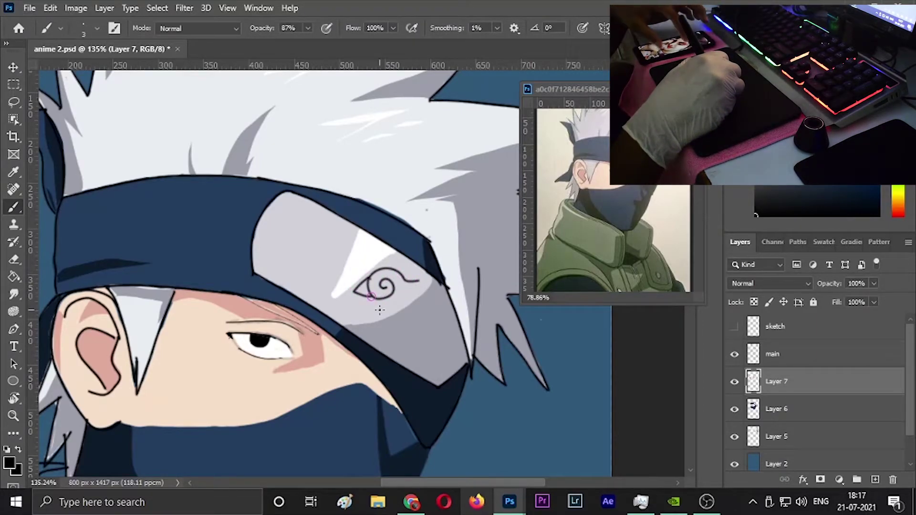
key("ctrl+z")
key("ctrl+0")
scroll(402, 251, "up", 4)
scroll(613, 200, "up", 3)
key("l")
key("x")
mouse_move(277, 122)
left_mouse_down()
mouse_move(251, 157)
mouse_move(272, 123)
left_mouse_up()
key("alt+BackSpace")
key("ctrl+d")
Step: Set up a black brush at full opacity with slightly more smoothing and a larger size
key("b")
key("x")
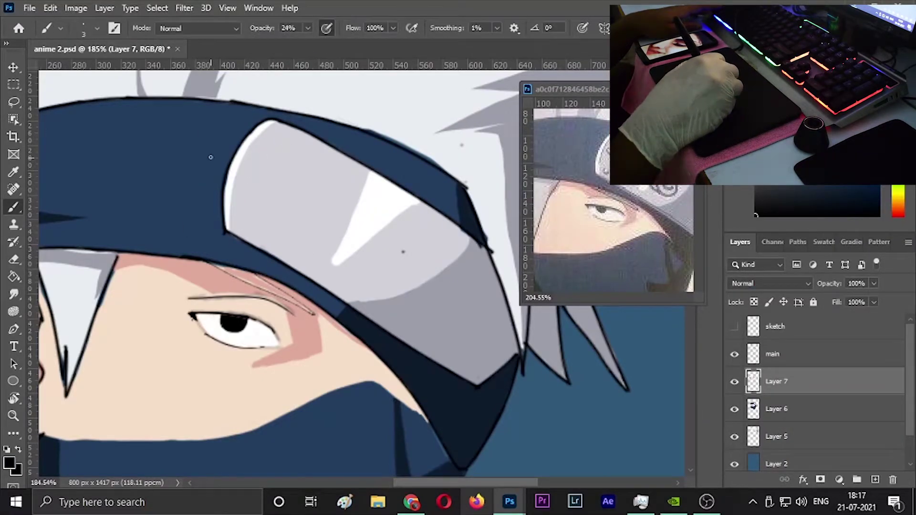
left_click(513, 28)
key("0")
left_click(496, 28)
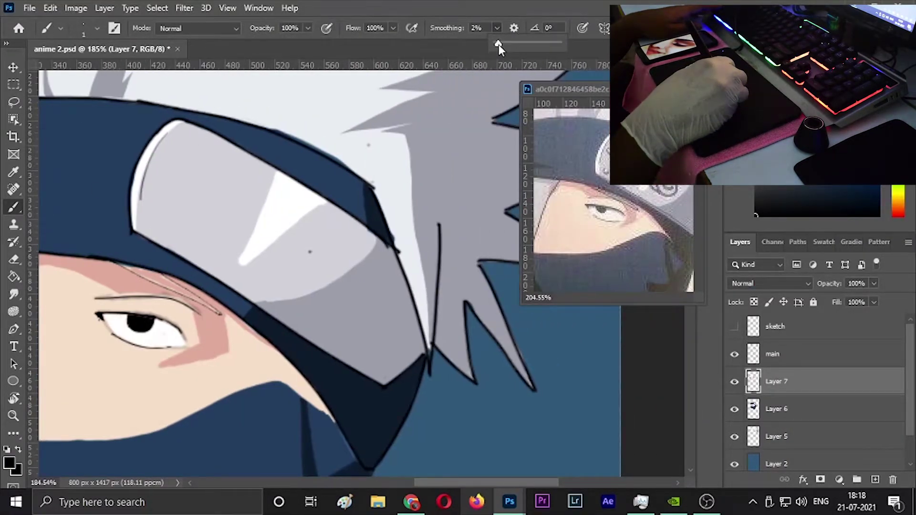
right_click(310, 252)
key("Return")
Step: Draw the Leaf village swirl on the headband plate with the brush at about 71% opacity
left_click_drag(359, 242, 342, 241)
key("ctrl+z")
key("6")
key("3")
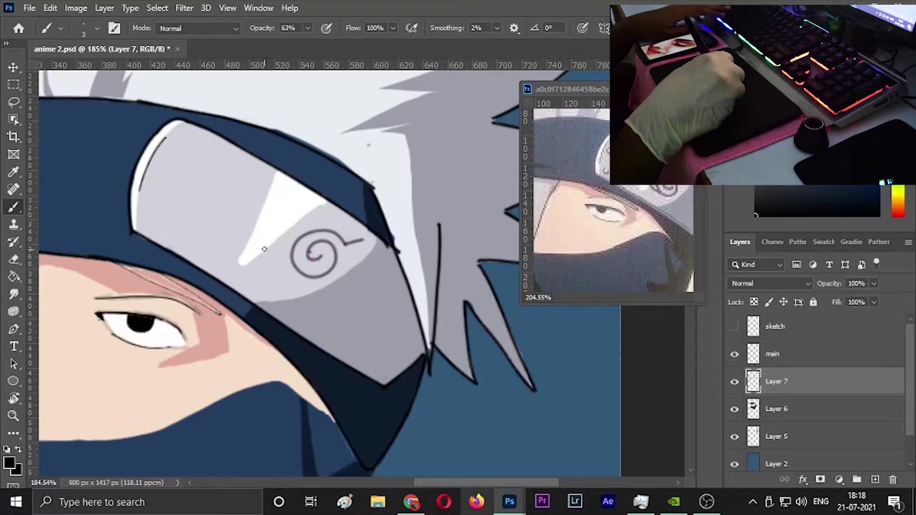
scroll(270, 263, "down", 5)
scroll(242, 210, "up", 5)
key("ctrl+z")
key("7")
key("1")
key("bracketright")
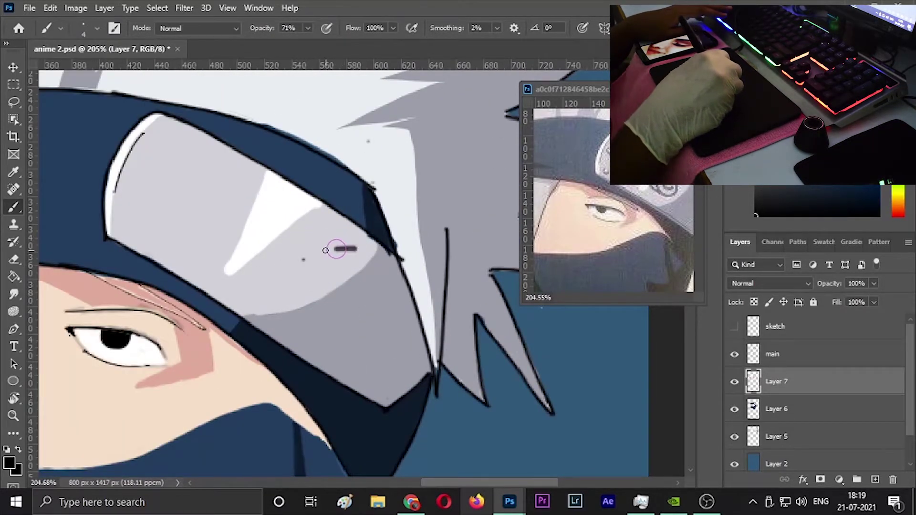
left_click_drag(311, 235, 310, 289)
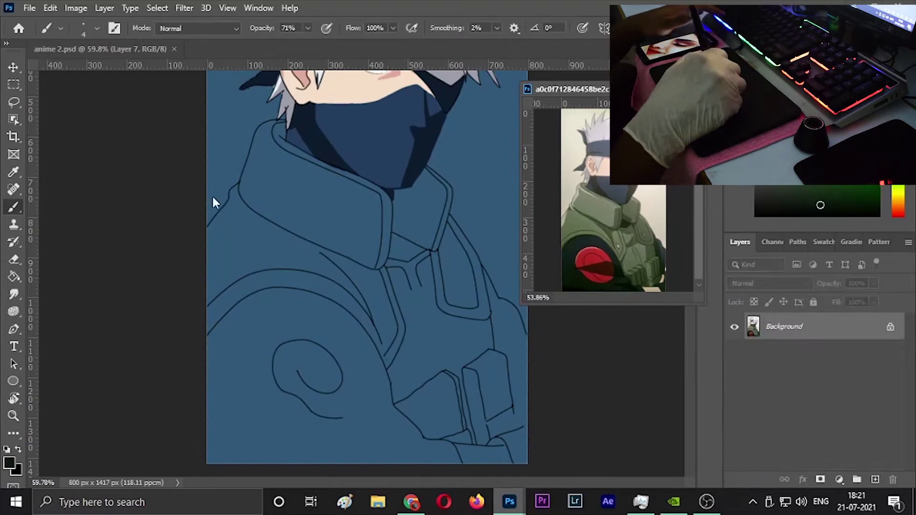
Step: Paint dark green over the lower-left sleeve and along its edge
mouse_move(281, 358)
left_mouse_down()
mouse_move(314, 384)
mouse_move(256, 367)
mouse_move(296, 352)
left_mouse_up()
key("bracketleft")
key("bracketleft")
key("bracketleft")
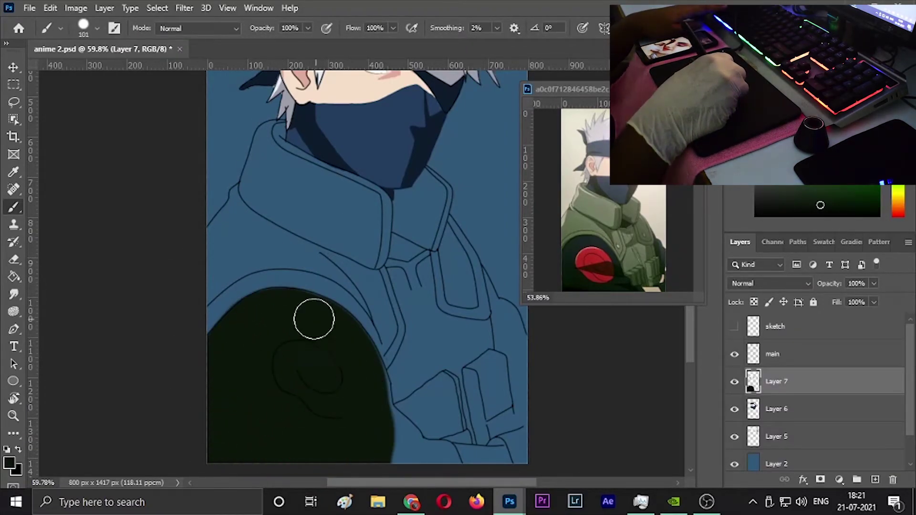
left_click_drag(370, 390, 400, 439)
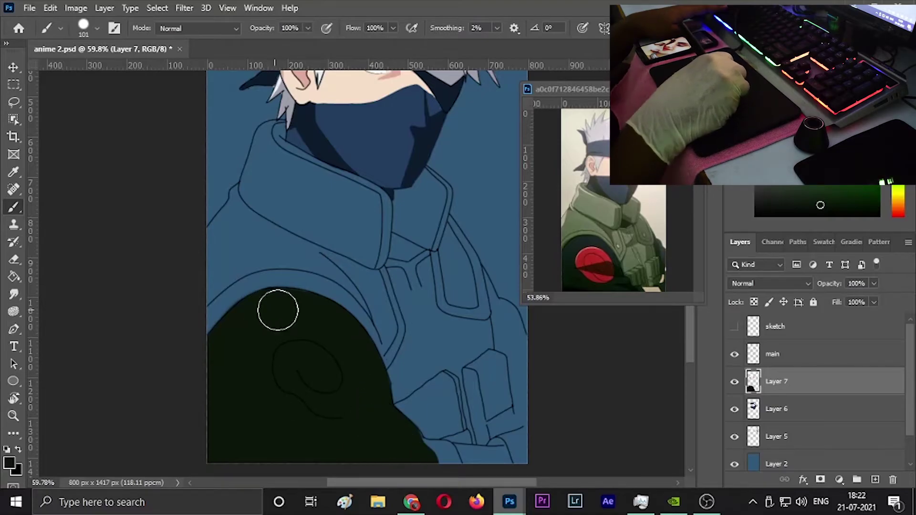
scroll(429, 470, "down", 1)
scroll(339, 349, "up", 3)
key("bracketleft")
key("bracketleft")
key("bracketleft")
Step: Lasso a strip along the jacket's right edge and fill it dark green
mouse_move(454, 135)
left_mouse_down()
mouse_move(366, 274)
mouse_move(395, 282)
left_mouse_up()
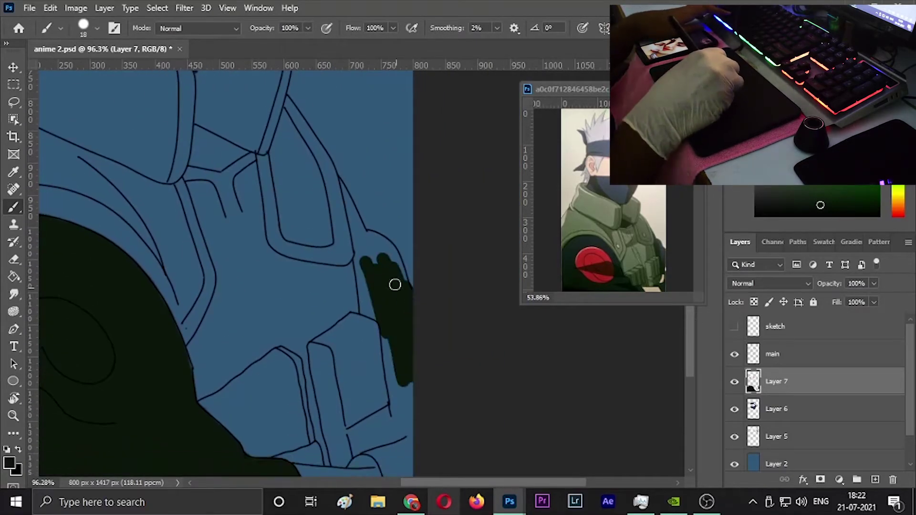
key("ctrl+z")
key("l")
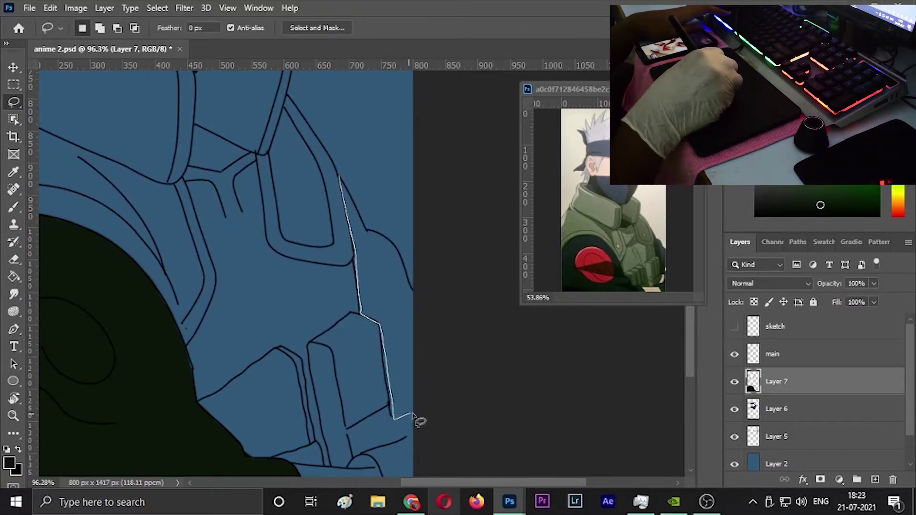
left_click_drag(367, 223, 340, 178)
key("alt+BackSpace")
key("b")
key("ctrl+d")
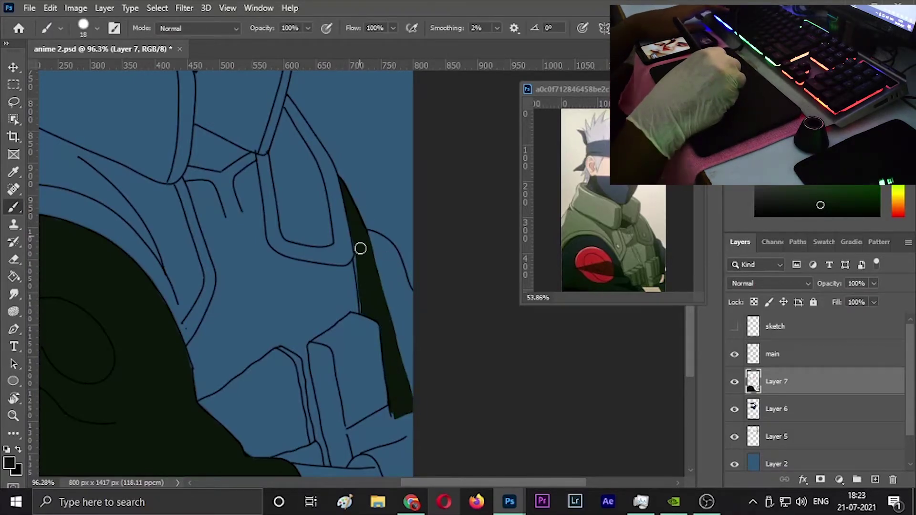
Step: Sample a lighter green and brush it along the jacket's right edge
left_click(369, 280, "alt")
left_click_drag(410, 377, 390, 254)
scroll(390, 254, "up", 3)
key("bracketleft")
key("bracketleft")
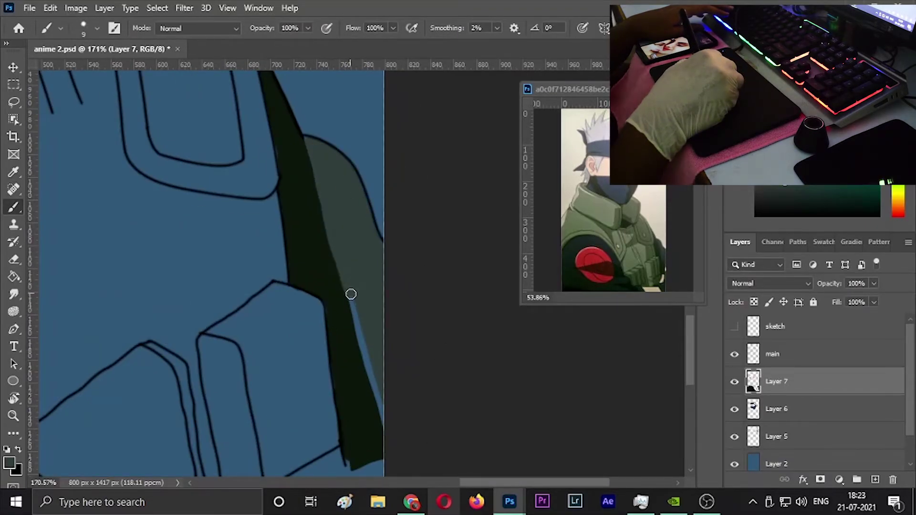
scroll(348, 288, "down", 2)
scroll(317, 367, "down", 3)
scroll(439, 324, "up", 1)
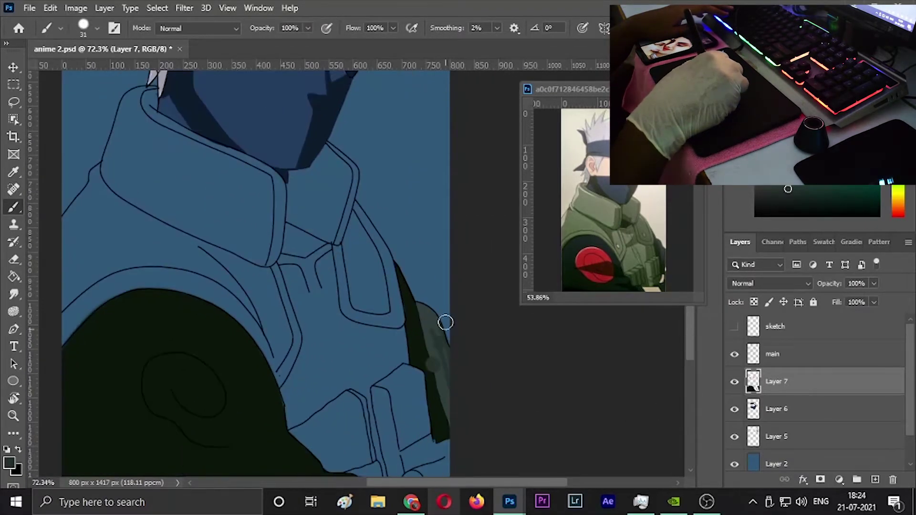
left_click_drag(423, 323, 448, 399)
key("bracketleft")
key("bracketleft")
key("bracketleft")
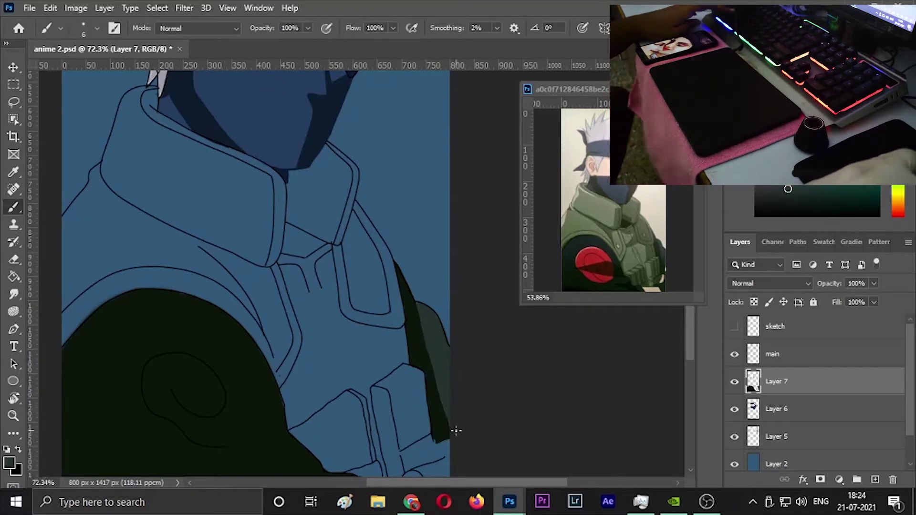
scroll(456, 430, "down", 2)
left_click(591, 260, "alt")
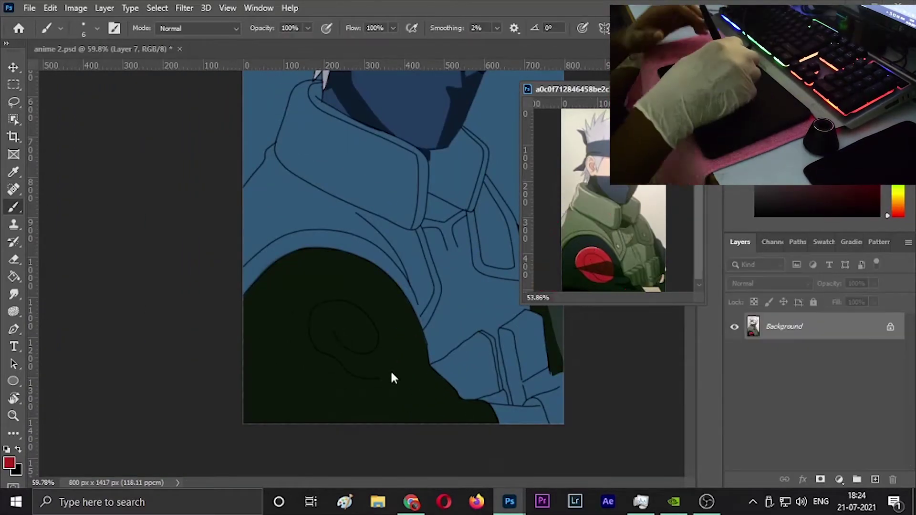
Step: Paint the red emblem on the sleeve and fill a dark green band across it
left_click(286, 334)
mouse_move(306, 344)
left_mouse_down()
mouse_move(312, 301)
mouse_move(379, 329)
mouse_move(323, 334)
mouse_move(321, 352)
left_mouse_up()
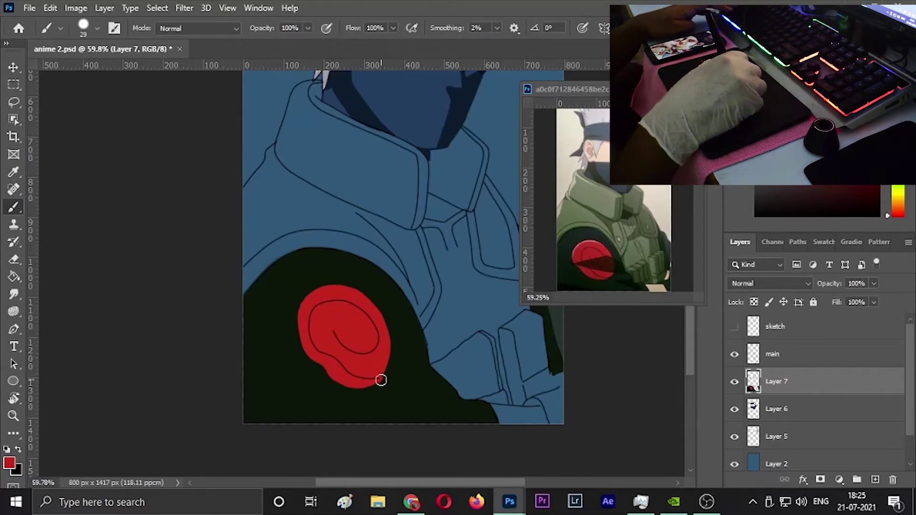
left_click(593, 245, "alt")
key("l")
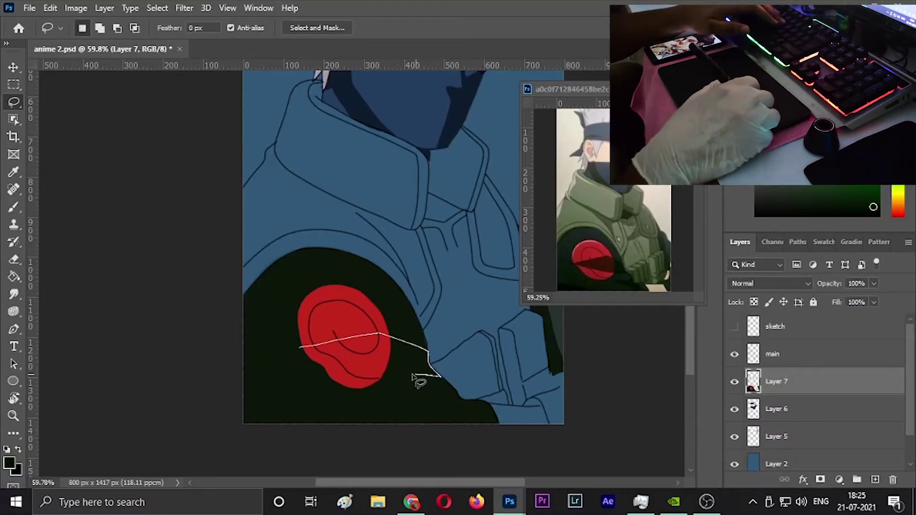
left_click_drag(369, 337, 302, 351)
key("g")
left_click(362, 354)
key("ctrl+d")
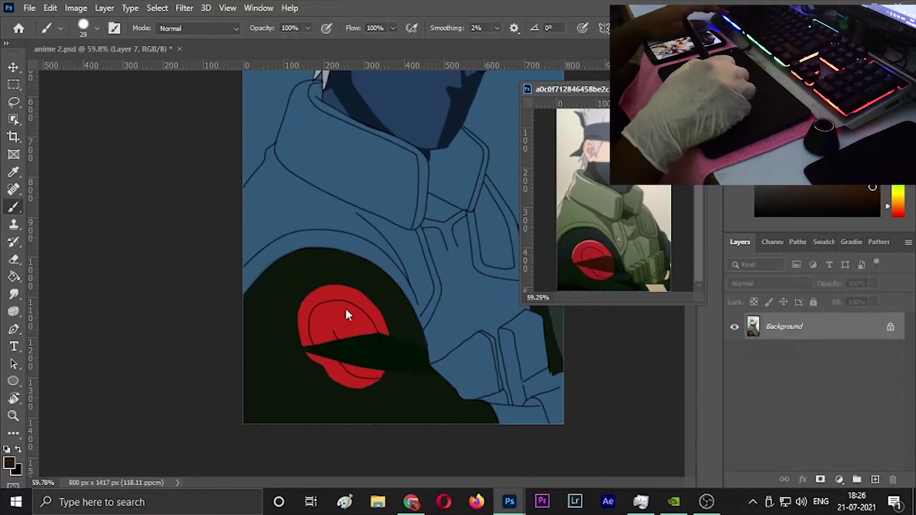
Step: Brush brown over the dark band crossing the emblem
key("b")
scroll(388, 358, "up", 5)
mouse_move(362, 329)
left_mouse_down()
mouse_move(269, 321)
mouse_move(392, 310)
mouse_move(307, 364)
left_mouse_up()
key("bracketleft")
key("bracketleft")
key("bracketleft")
mouse_move(266, 319)
left_mouse_down()
mouse_move(218, 344)
mouse_move(315, 304)
left_mouse_up()
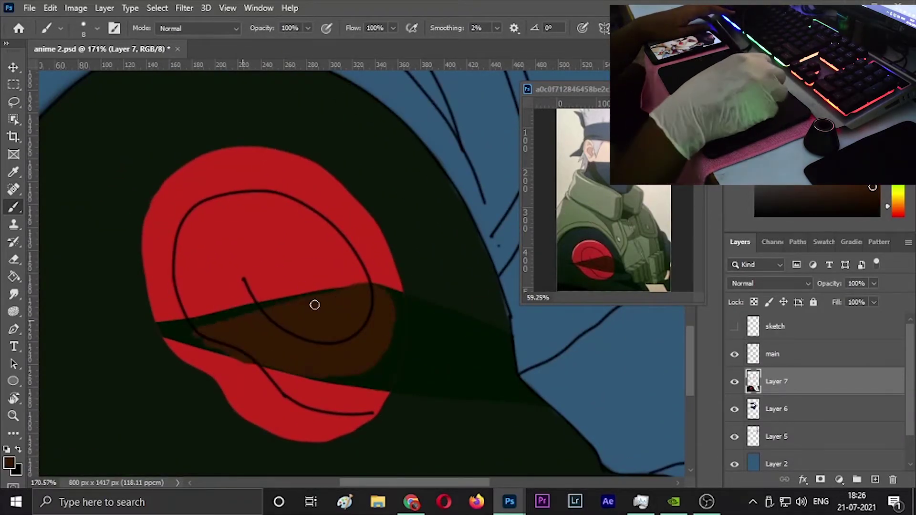
left_click_drag(161, 326, 335, 333)
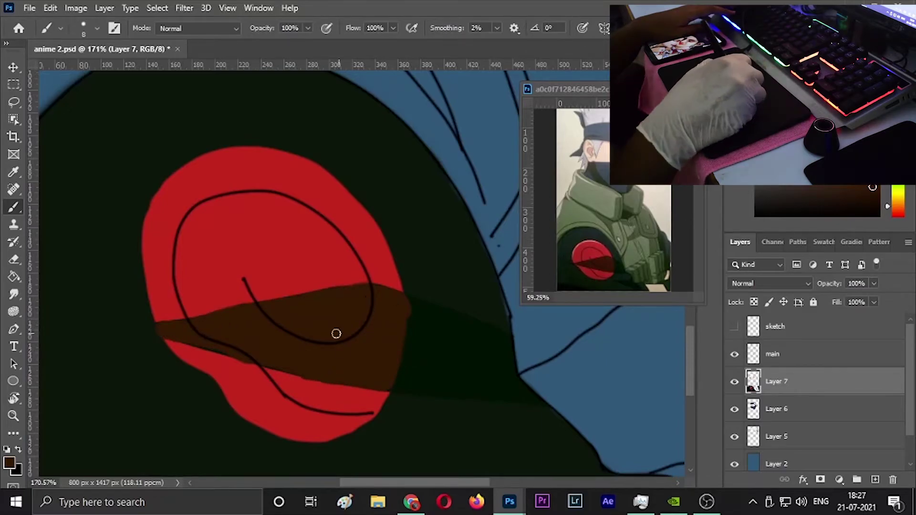
scroll(260, 382, "down", 5)
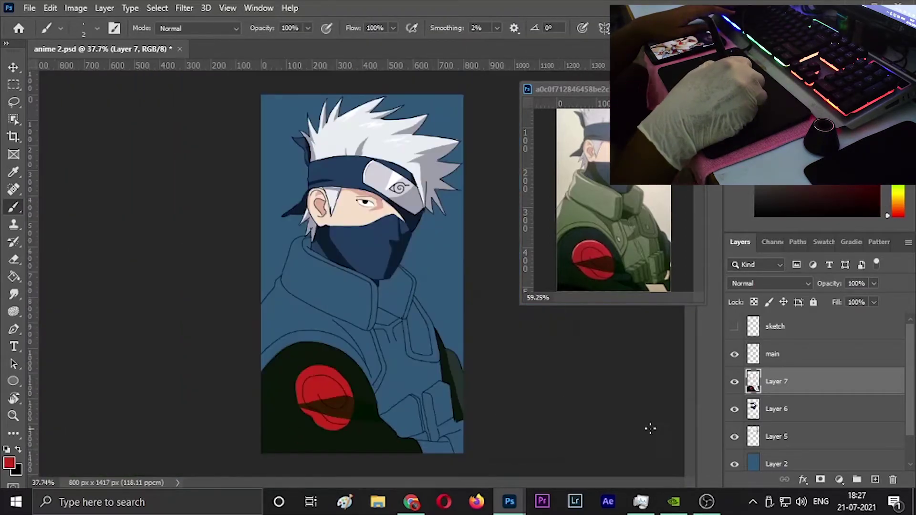
Step: Lasso the vest area and fill it with olive green
scroll(254, 200, "down", 2)
key("l")
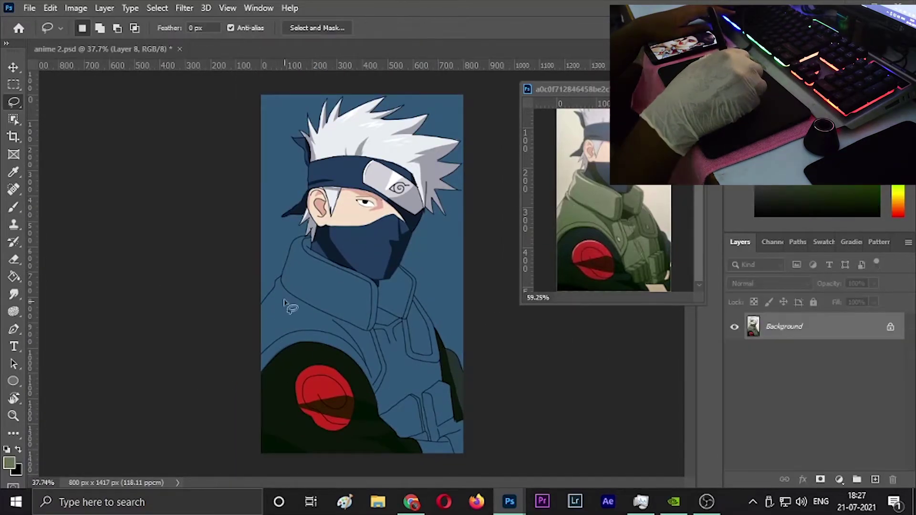
left_click_drag(312, 236, 282, 275)
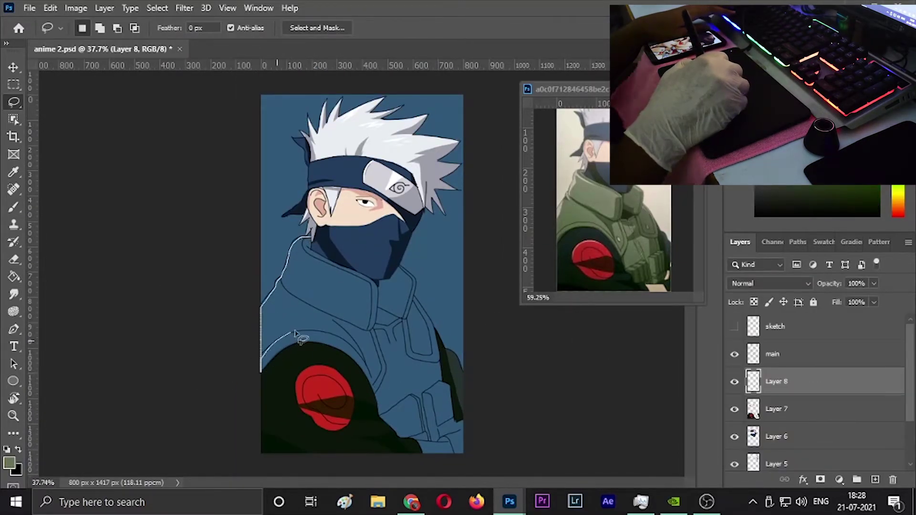
left_click_drag(362, 281, 313, 236)
key("alt+BackSpace")
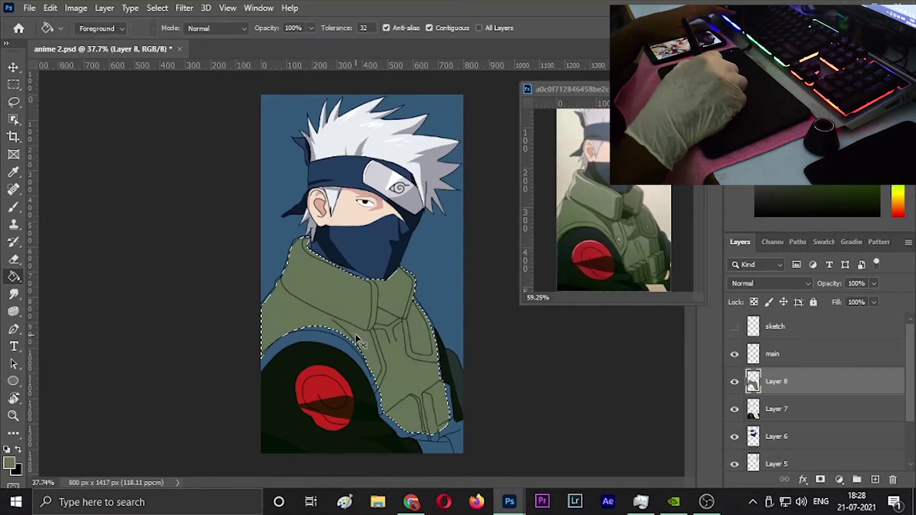
key("ctrl+d")
scroll(334, 286, "up", 5)
Step: Move the vest layer down two positions, below the mask layers
key("b")
key("ctrl+bracketleft")
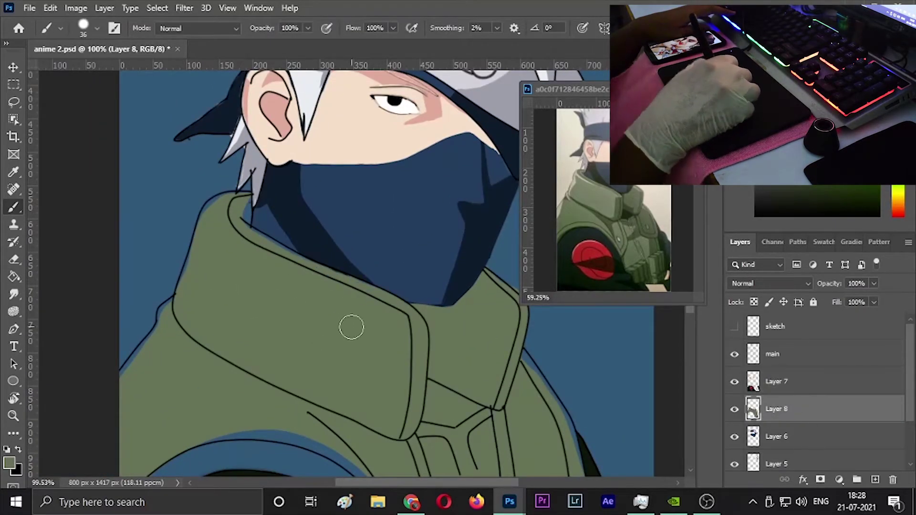
key("ctrl+bracketleft")
scroll(190, 354, "down", 5)
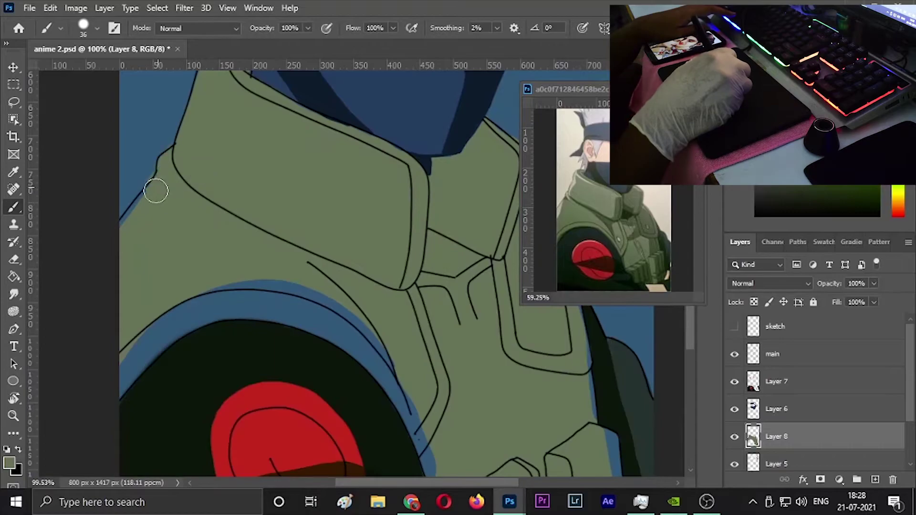
scroll(380, 406, "down", 5)
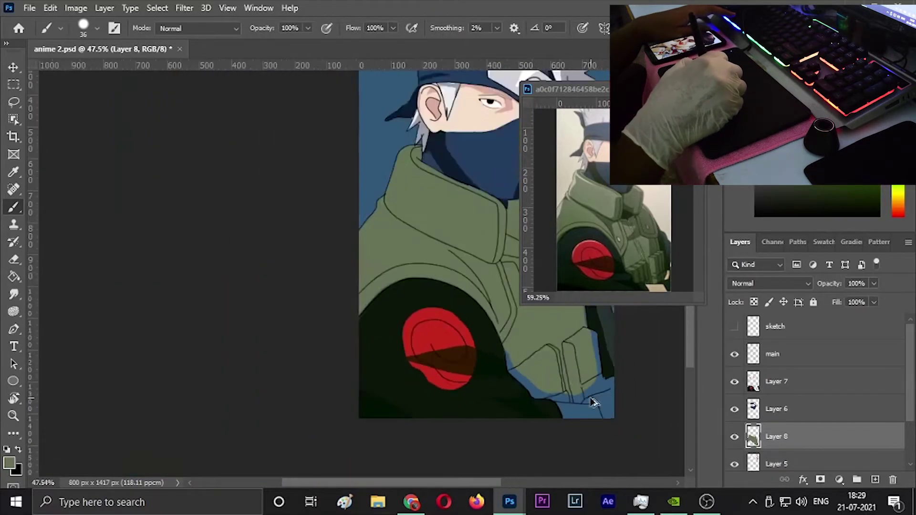
scroll(389, 245, "up", 5)
scroll(396, 239, "down", 6)
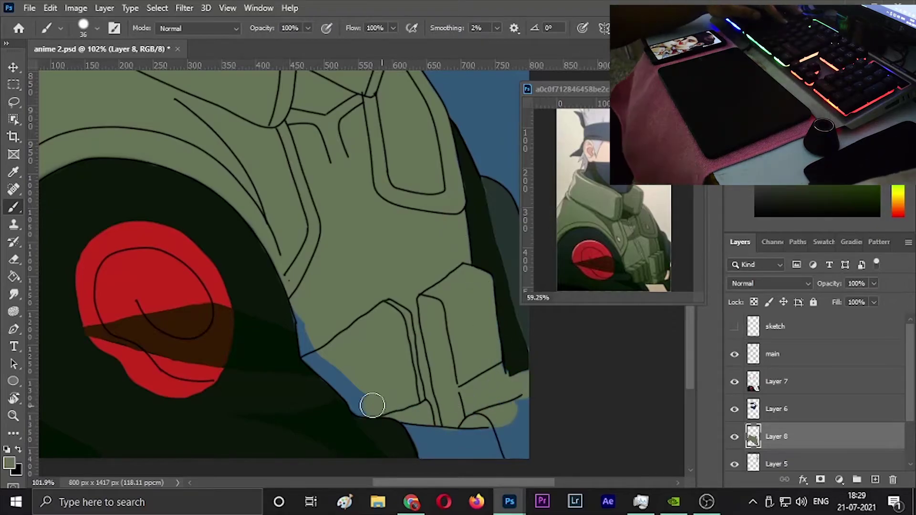
Step: Paint near-black into the gaps at the vest's lower right and under the collar
left_click(521, 342, "alt")
left_click_drag(522, 391, 505, 448)
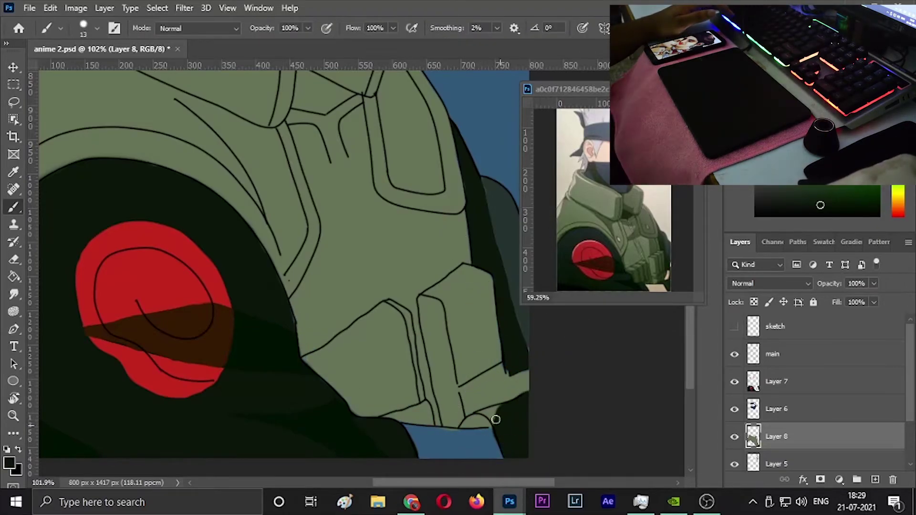
mouse_move(460, 424)
left_mouse_down()
mouse_move(490, 423)
mouse_move(441, 432)
mouse_move(429, 451)
left_mouse_up()
left_click(660, 286, "alt")
scroll(655, 284, "up", 5)
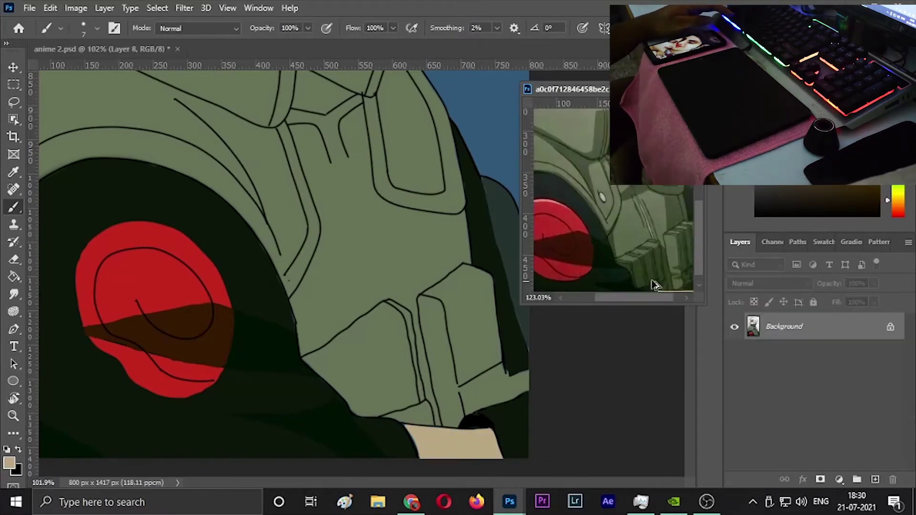
scroll(655, 285, "up", 3)
scroll(443, 340, "down", 2)
scroll(443, 340, "down", 1)
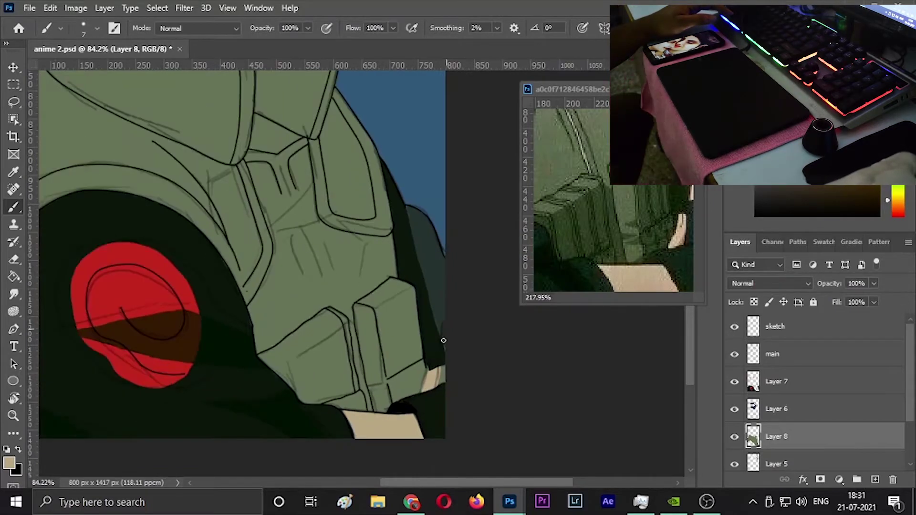
key("alt+bracketright")
key("alt+bracketright")
scroll(432, 379, "down", 3)
scroll(610, 215, "down", 5)
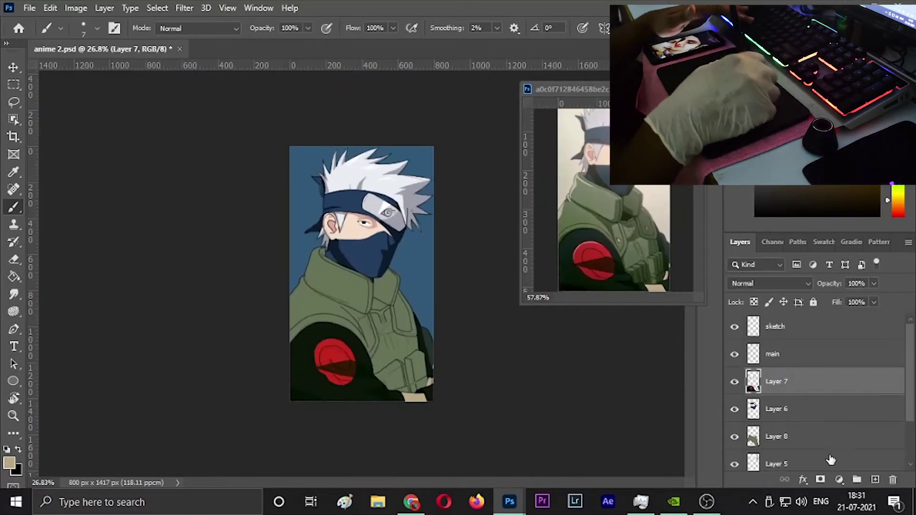
Step: Fill the collar shadow dark green and brush a darker green stroke over it
scroll(334, 191, "up", 4)
key("alt+bracketleft")
key("alt+bracketleft")
key("l")
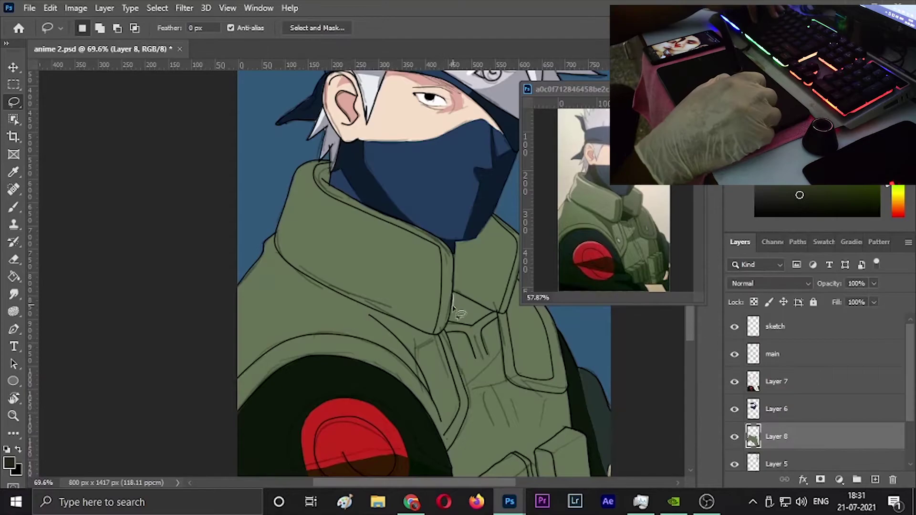
left_click_drag(496, 318, 491, 313)
key("alt+BackSpace")
key("b")
left_click(399, 378, "alt")
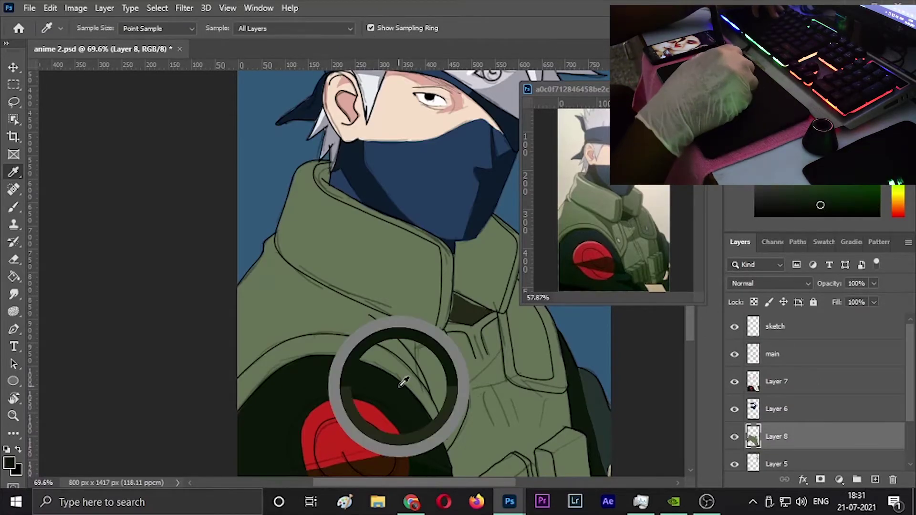
left_click_drag(453, 318, 470, 305)
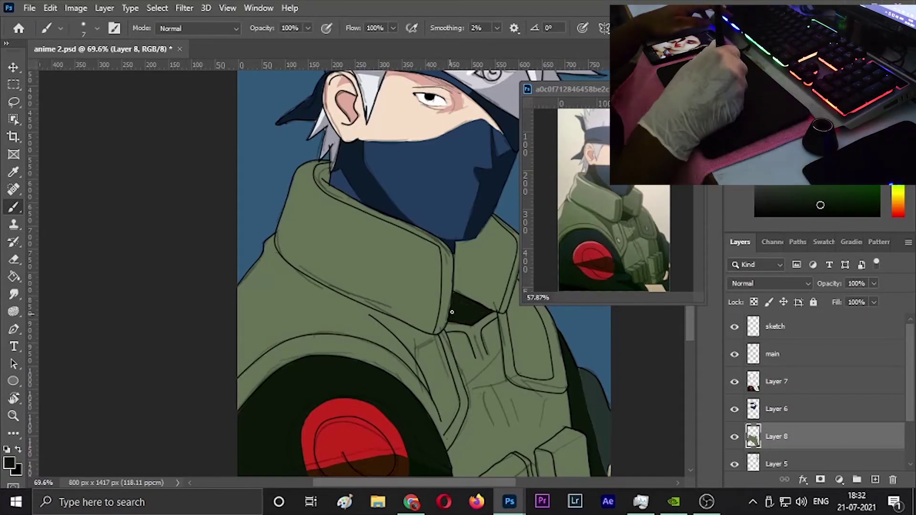
Step: Paint a thin white highlight line down the vest's front seam
scroll(470, 306, "down", 2)
scroll(471, 305, "up", 2)
key("x")
key("bracketright")
key("bracketright")
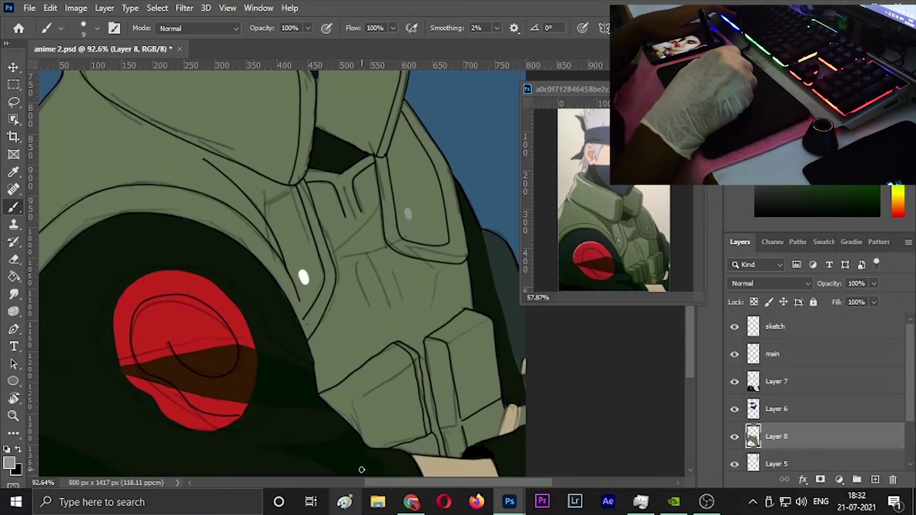
left_click(615, 214)
scroll(615, 215, "up", 5)
left_click(342, 174)
key("bracketleft")
key("bracketleft")
key("bracketleft")
left_click_drag(341, 176, 350, 203)
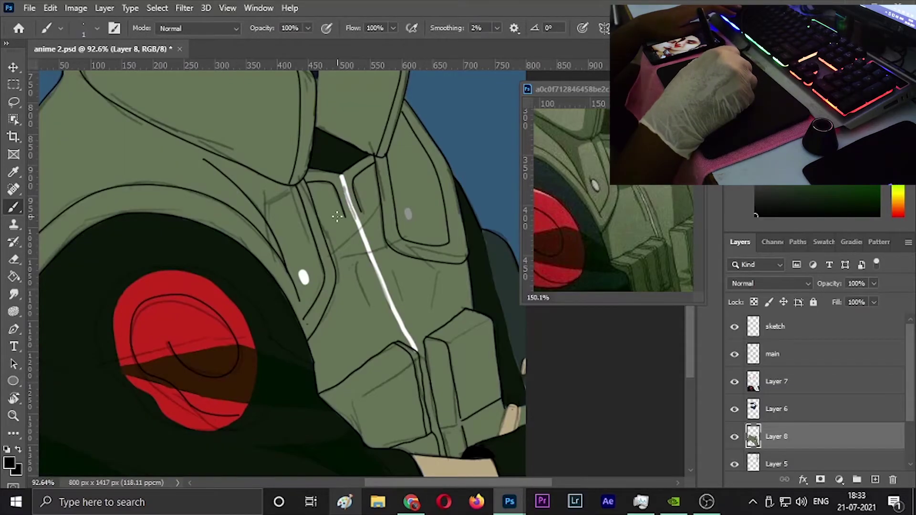
left_click_drag(346, 200, 388, 298)
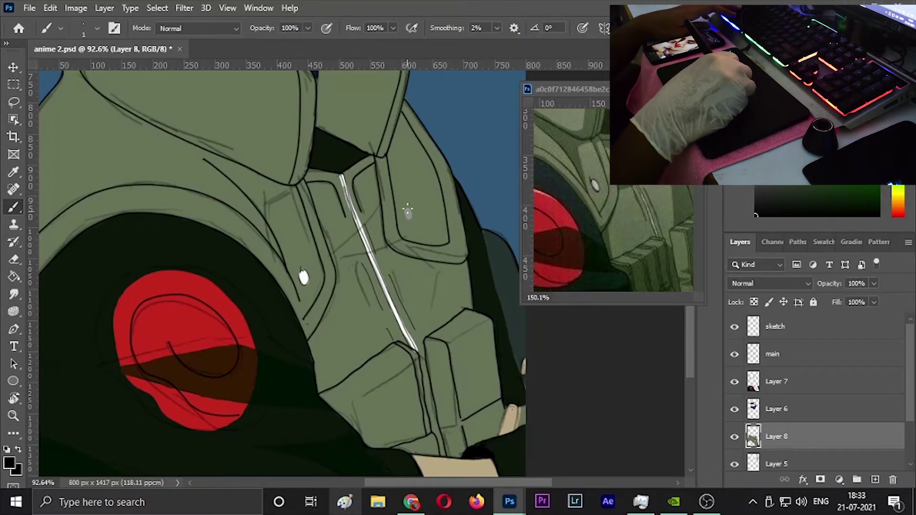
key("ctrl+0")
key("l")
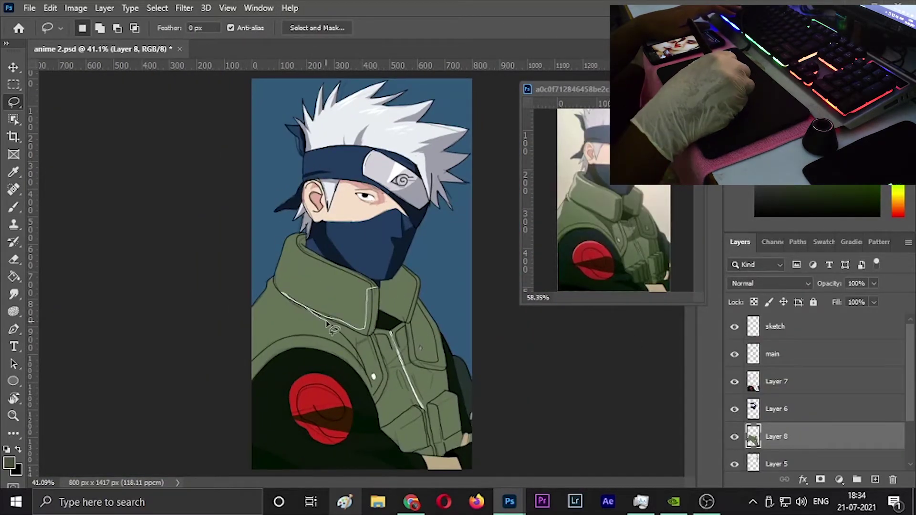
Step: Discard a trial left-collar outline and hide the sketch layer
left_click_drag(361, 340, 279, 291)
key("Delete")
key("ctrl+d")
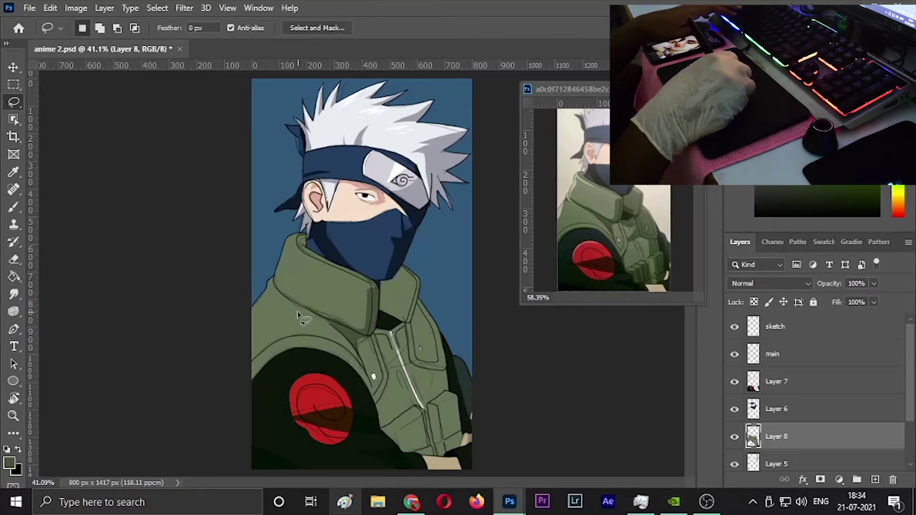
key("e")
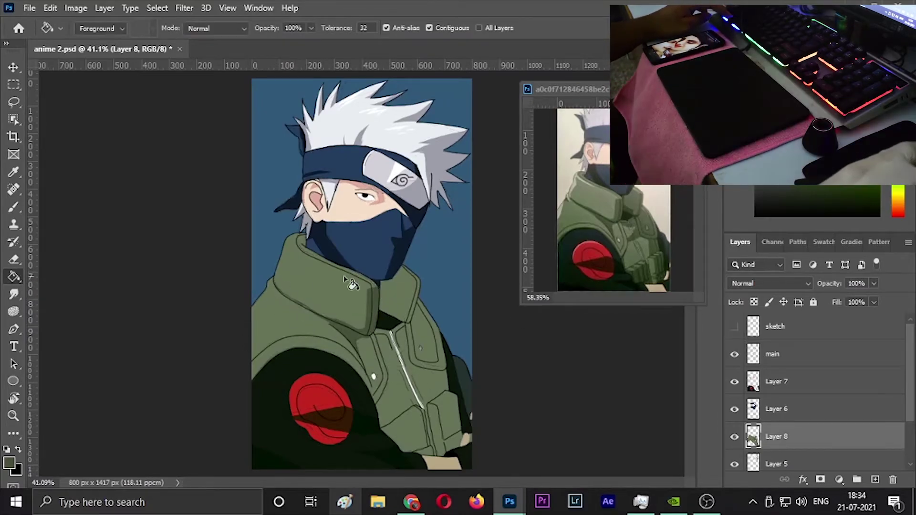
key("l")
Step: Fill the right side of the collar with a darker olive shadow tone
mouse_move(381, 281)
left_mouse_down()
mouse_move(409, 329)
mouse_move(419, 282)
left_mouse_up()
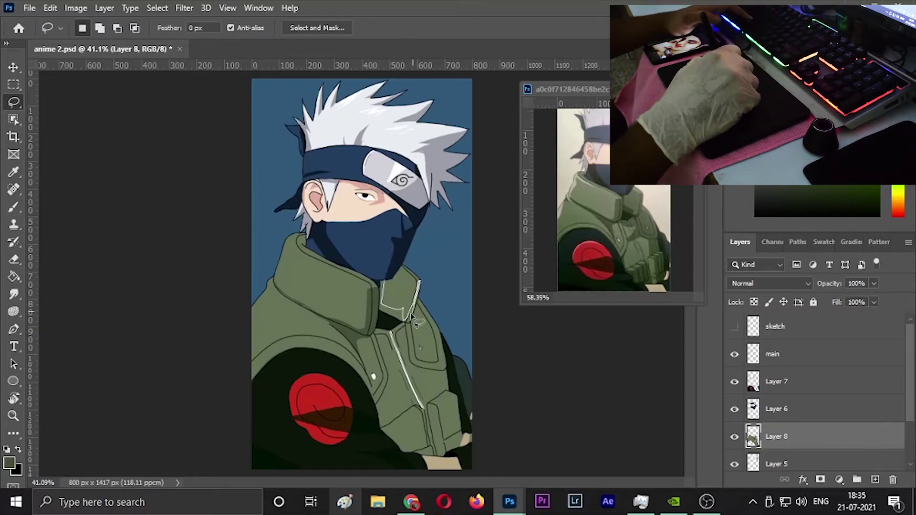
key("g")
left_click(405, 327)
key("ctrl+d")
key("b")
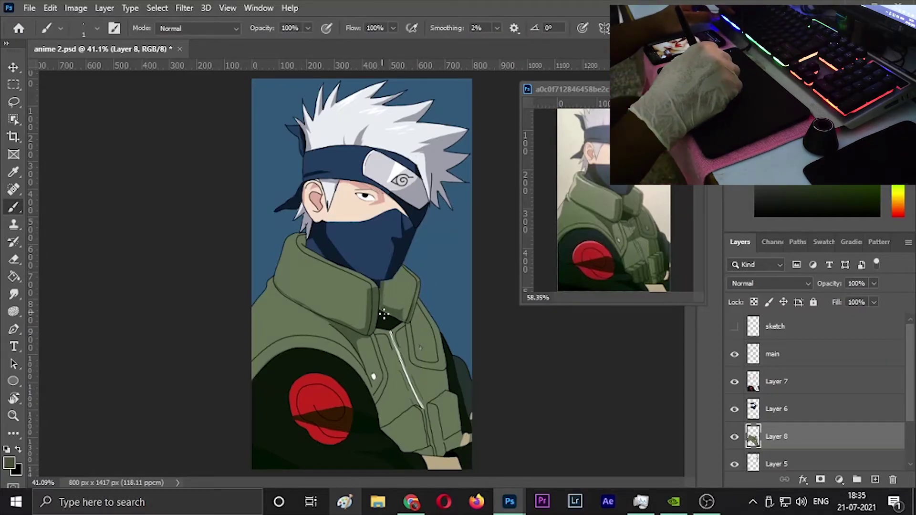
key("bracketright")
key("bracketright")
scroll(362, 342, "up", 5)
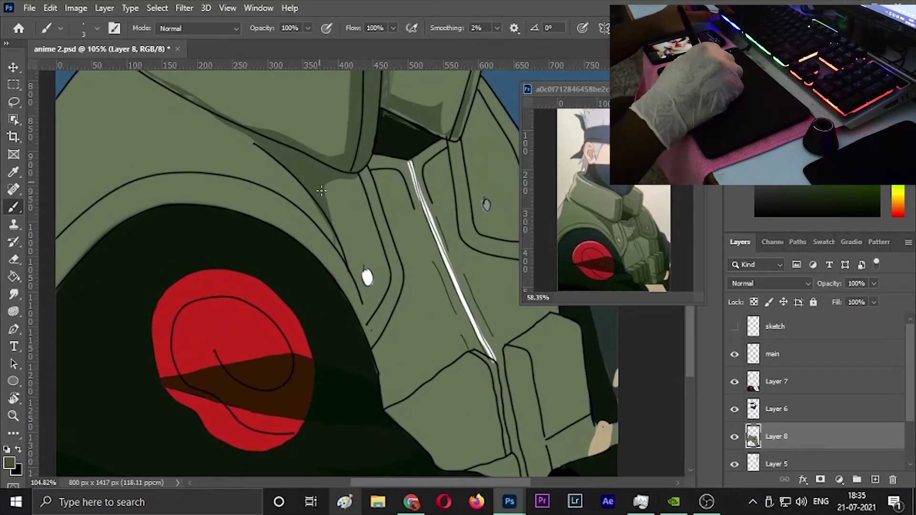
scroll(359, 289, "down", 2)
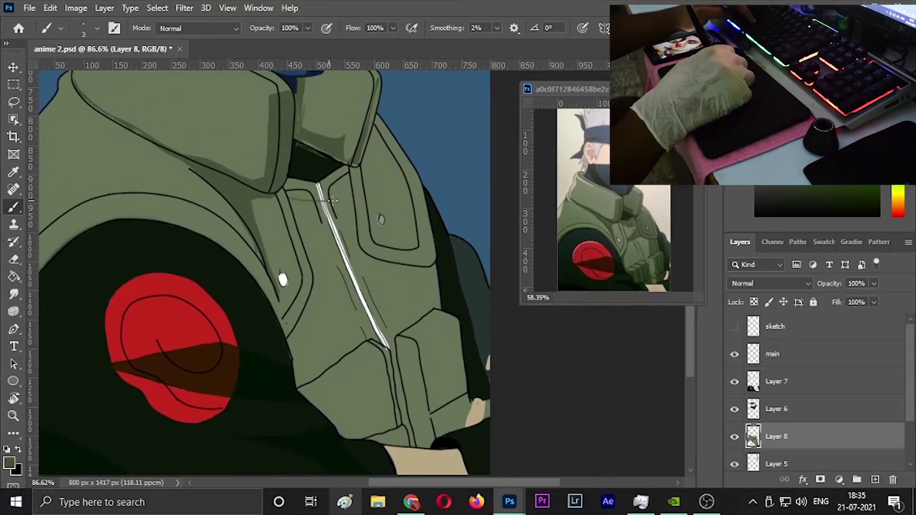
Step: Fill the vest panel right of the white seam with a darker shadow tone
key("l")
scroll(369, 136, "up", 3)
key("b")
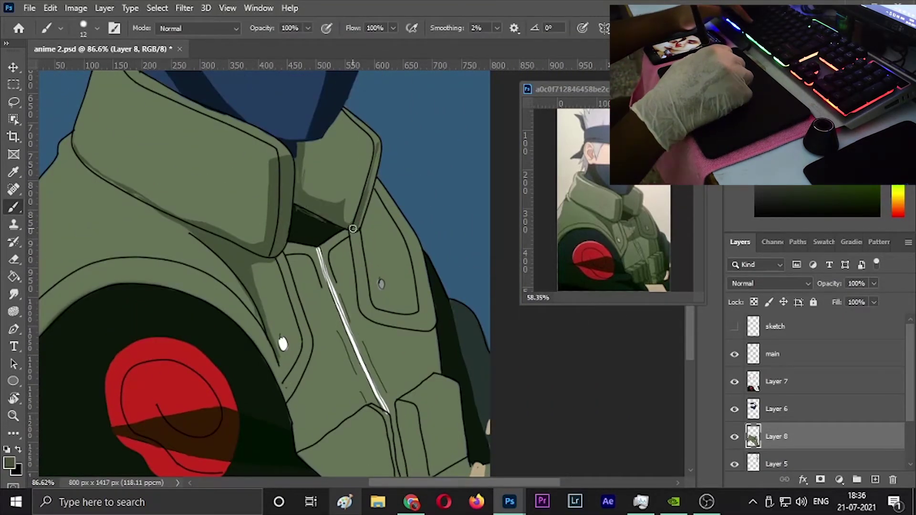
key("l")
left_click_drag(288, 262, 404, 395)
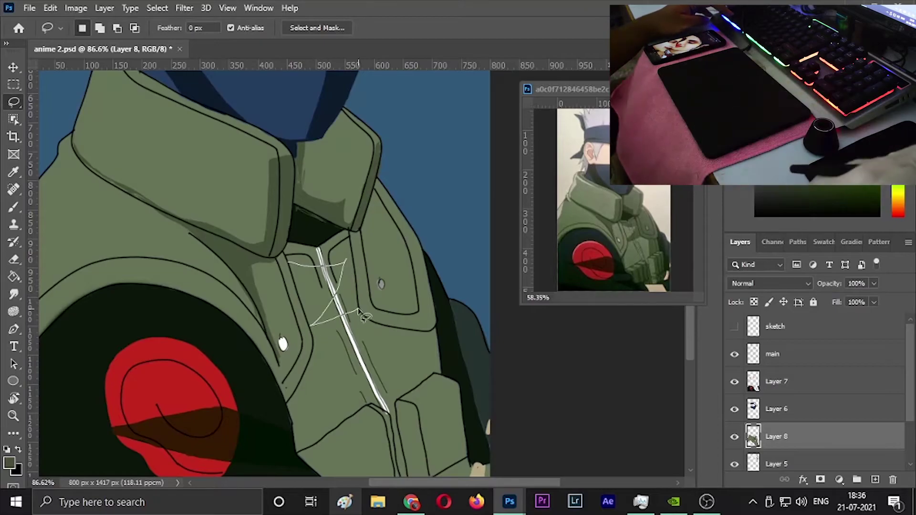
left_click_drag(401, 391, 339, 238)
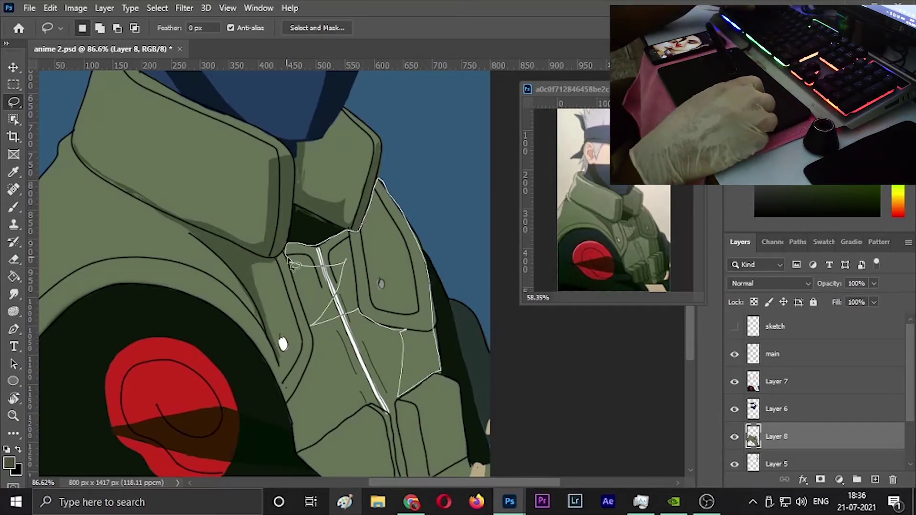
key("alt+BackSpace")
key("ctrl+d")
key("b")
Step: Paint a short black line on the lower vest
scroll(245, 215, "down", 2)
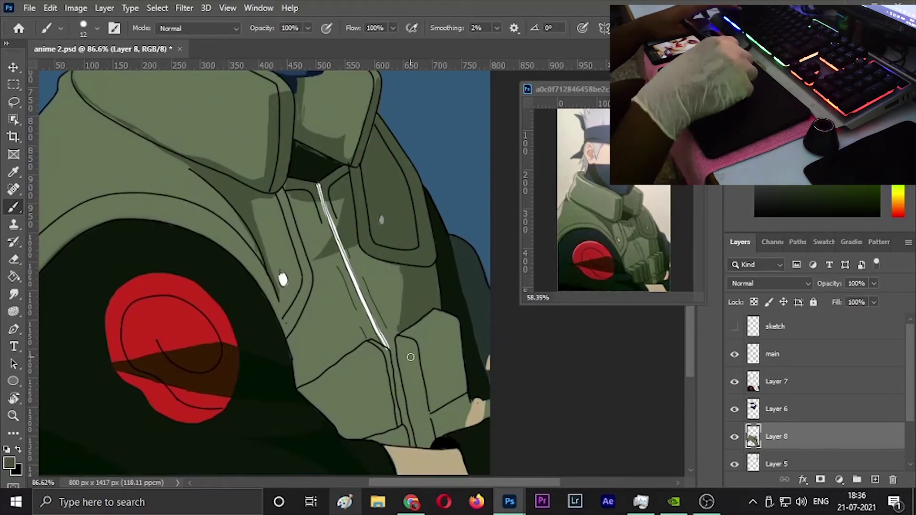
key("l")
scroll(75, 155, "up", 3)
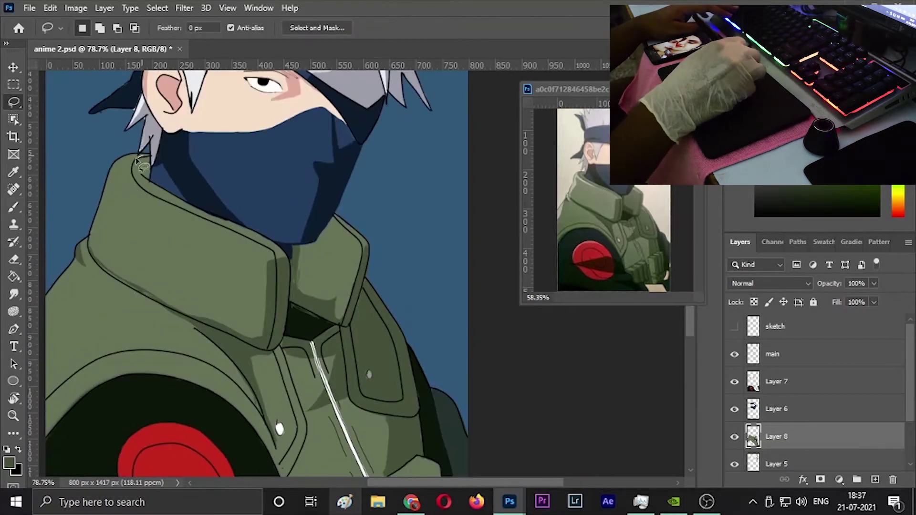
left_click_drag(177, 213, 221, 241)
key("b")
scroll(293, 190, "down", 3)
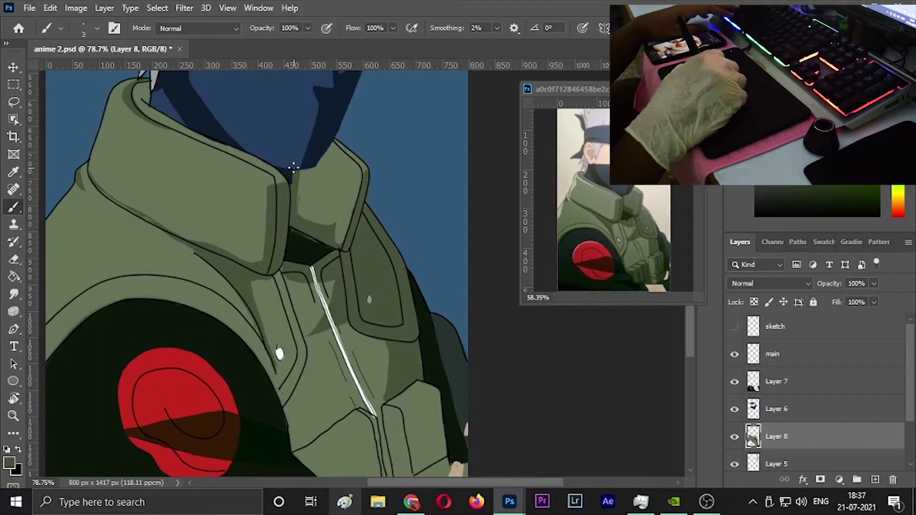
scroll(293, 167, "up", 2)
scroll(625, 239, "up", 3)
left_click(202, 275, "alt")
left_click_drag(263, 328, 287, 337)
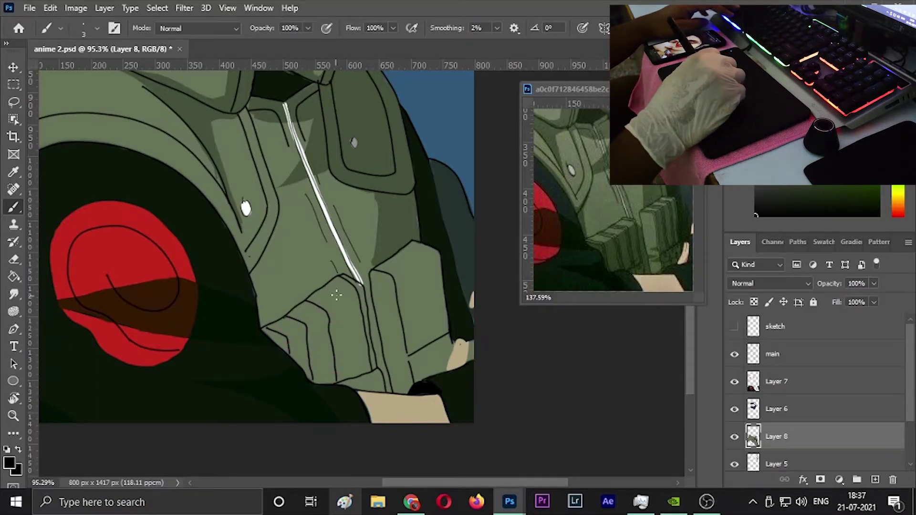
Step: Draw three black ridge lines down the lower vest pouch
scroll(270, 322, "up", 3)
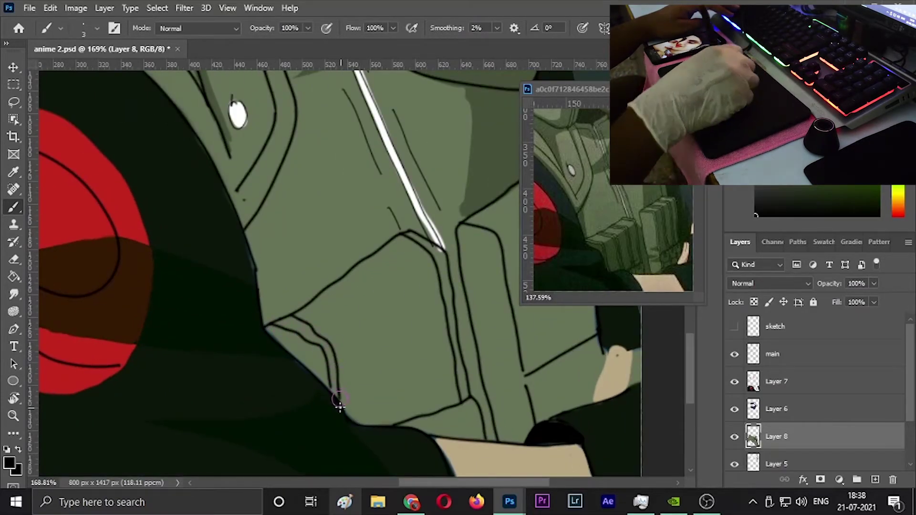
left_click_drag(347, 310, 370, 424)
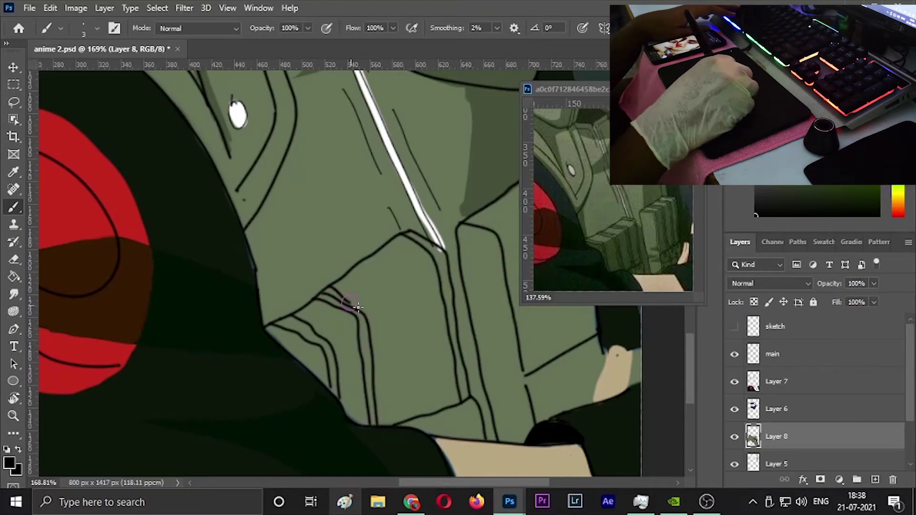
mouse_move(403, 233)
left_mouse_down()
mouse_move(455, 403)
mouse_move(423, 417)
left_mouse_up()
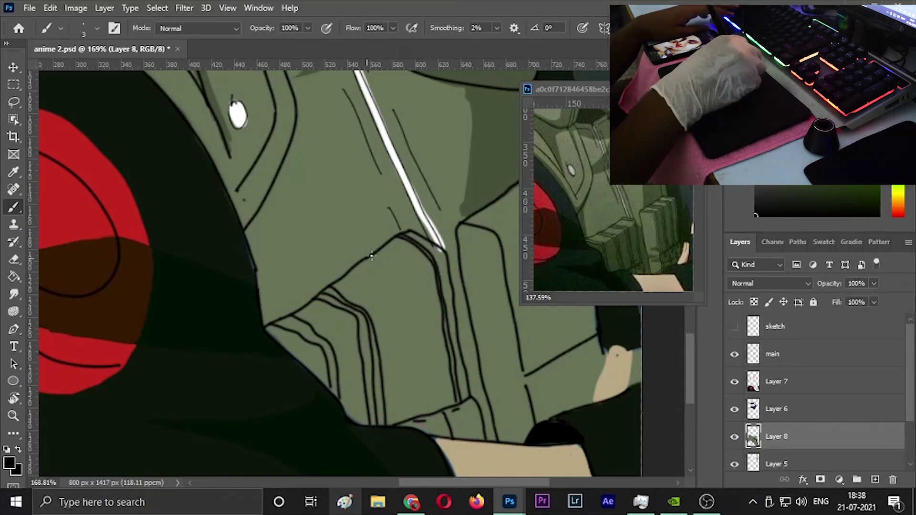
left_click_drag(367, 257, 422, 414)
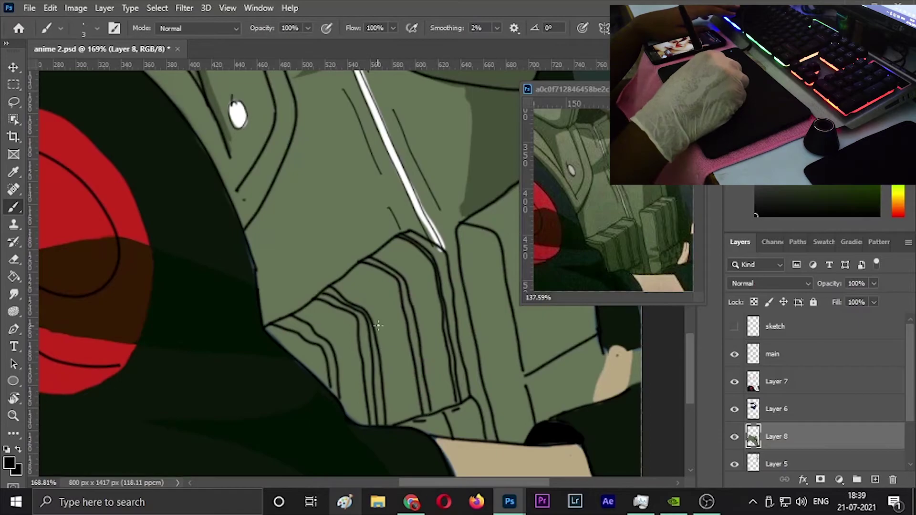
key("l")
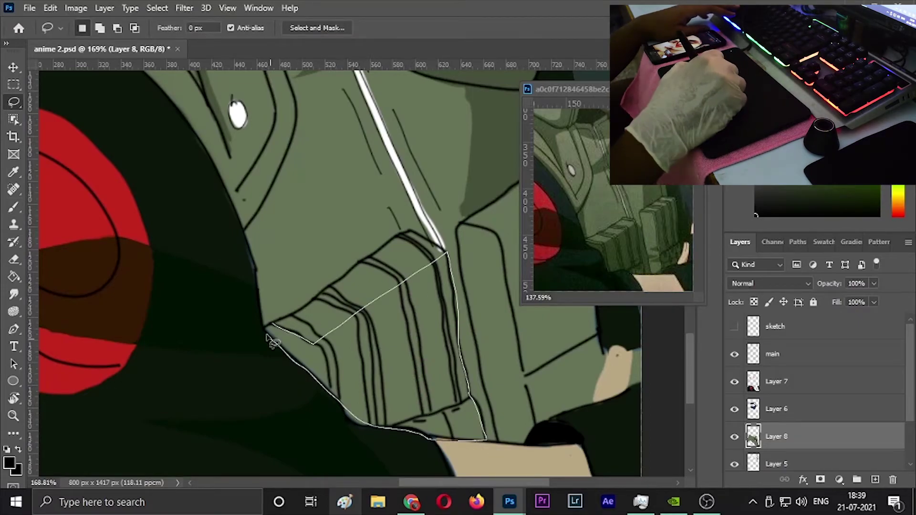
Step: Undo a pouch outline, create Layer 9, and return to Layer 8
left_click_drag(275, 346, 270, 327)
key("g")
left_click(454, 425)
key("ctrl+z")
key("ctrl+shift+n")
left_click(803, 458)
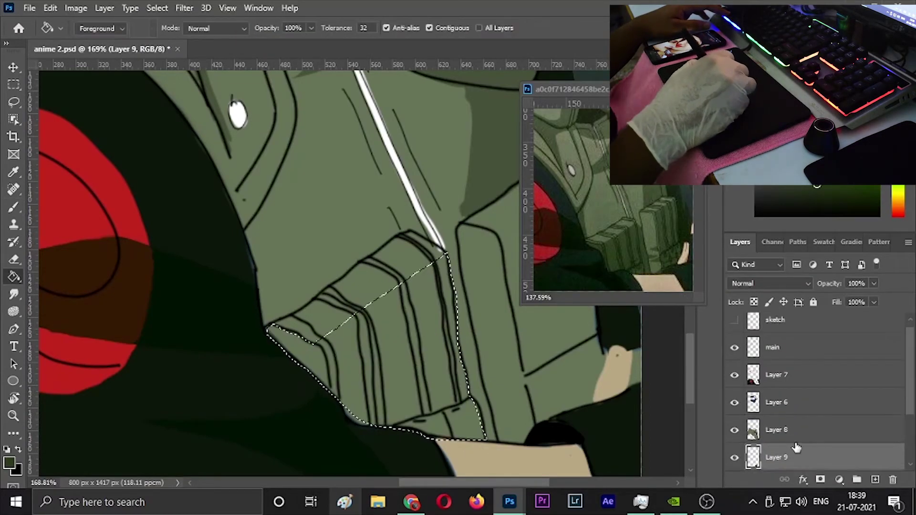
left_click(803, 430)
Step: Outline a shadow area on the lower vest, then discard it
key("b")
key("ctrl+d")
key("l")
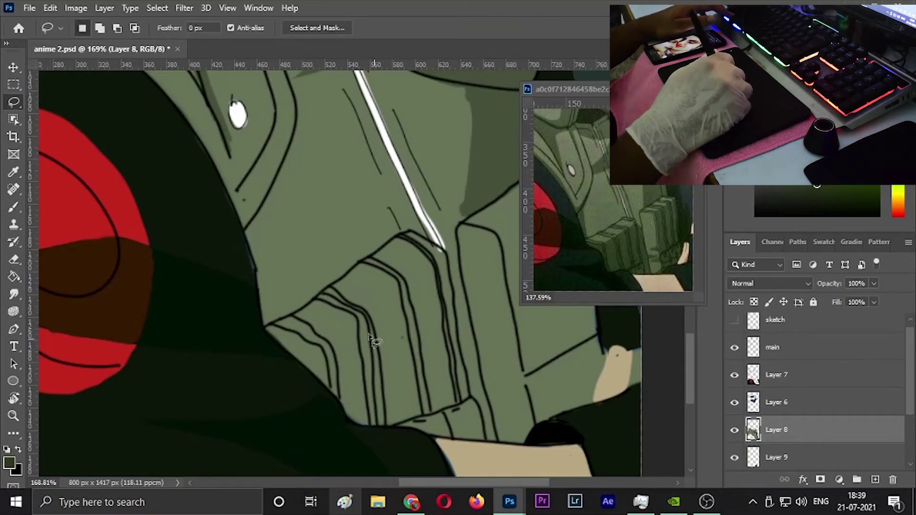
scroll(374, 340, "up", 3)
left_click(653, 302)
scroll(611, 215, "down", 2)
left_click_drag(453, 284, 396, 181)
scroll(499, 472, "down", 3)
left_click_drag(309, 329, 334, 384)
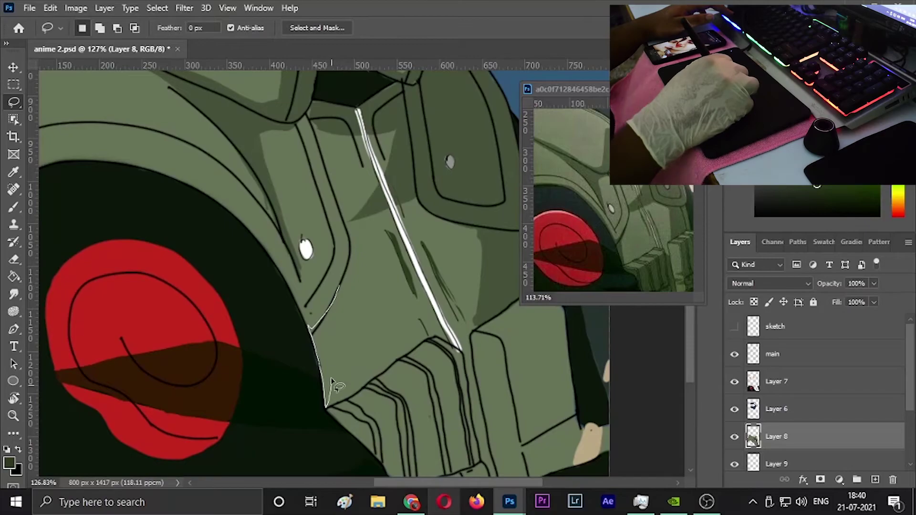
left_click_drag(335, 299, 334, 300)
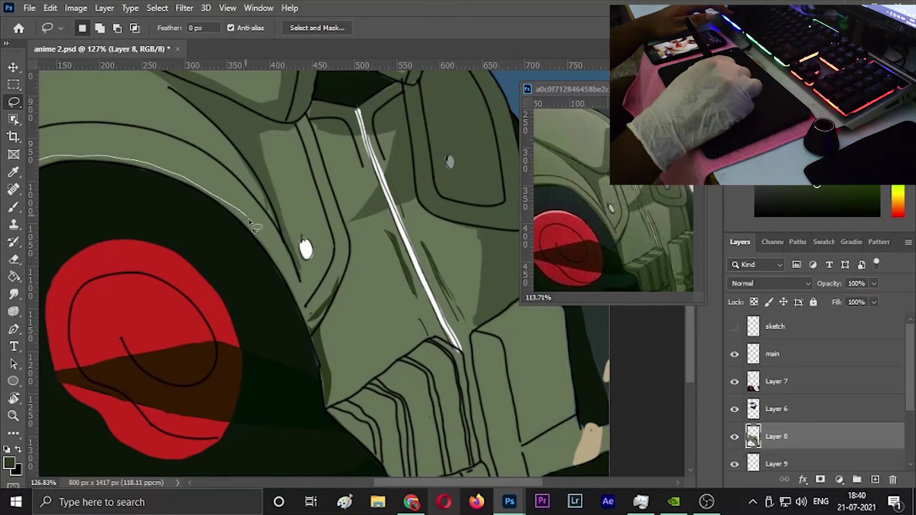
Step: Trace a shadow outline along the dark sleeve's upper edge
scroll(210, 205, "down", 3)
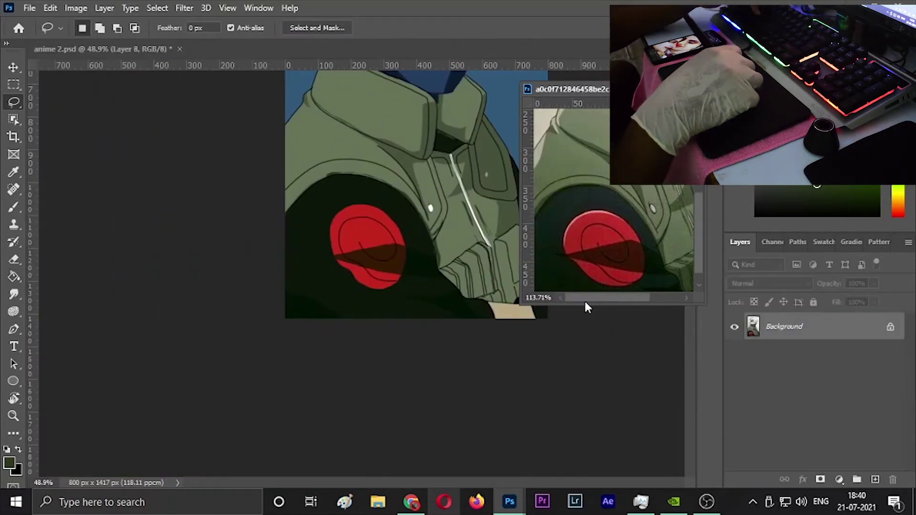
scroll(396, 205, "up", 2)
mouse_move(415, 201)
left_mouse_down()
mouse_move(298, 186)
mouse_move(190, 247)
left_mouse_up()
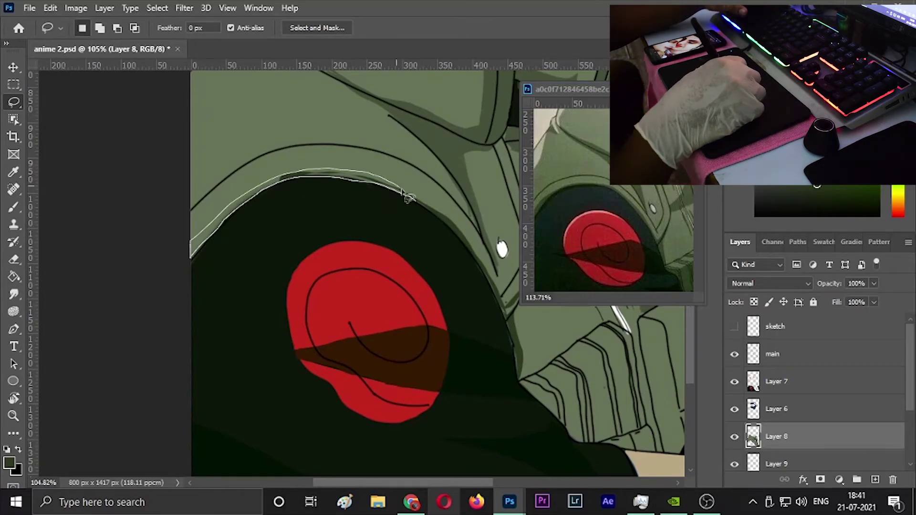
scroll(465, 487, "down", 2)
scroll(286, 238, "up", 2)
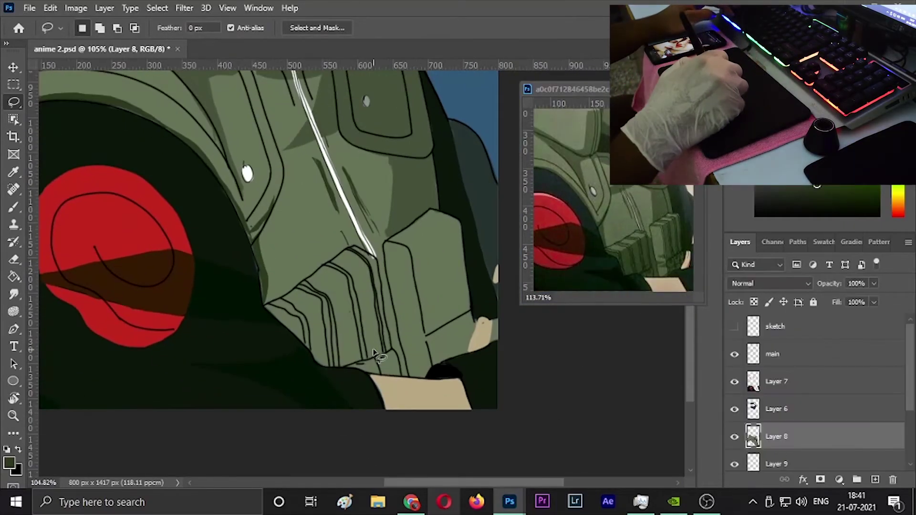
Step: Paint two dark green stripes between the pouch ridge lines
key("b")
left_click_drag(375, 351, 368, 314)
left_click_drag(319, 362, 314, 317)
scroll(338, 320, "up", 3)
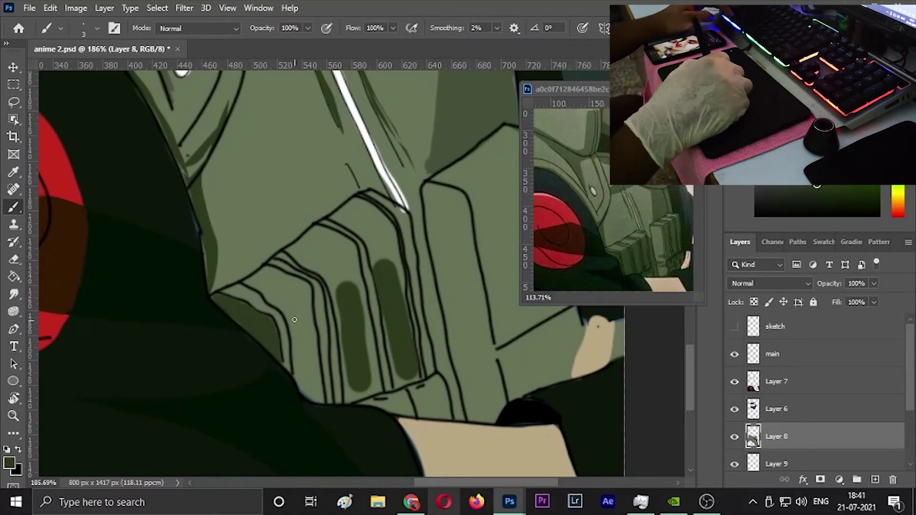
Step: Shade the remaining strips between the left pouch's ridge lines with dark green
key("bracketright")
left_click_drag(287, 316, 313, 338)
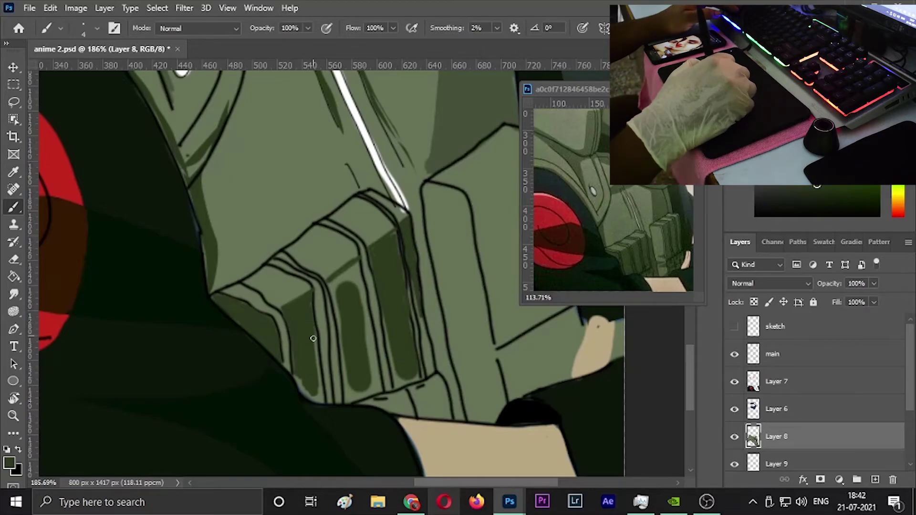
left_click_drag(318, 304, 330, 396)
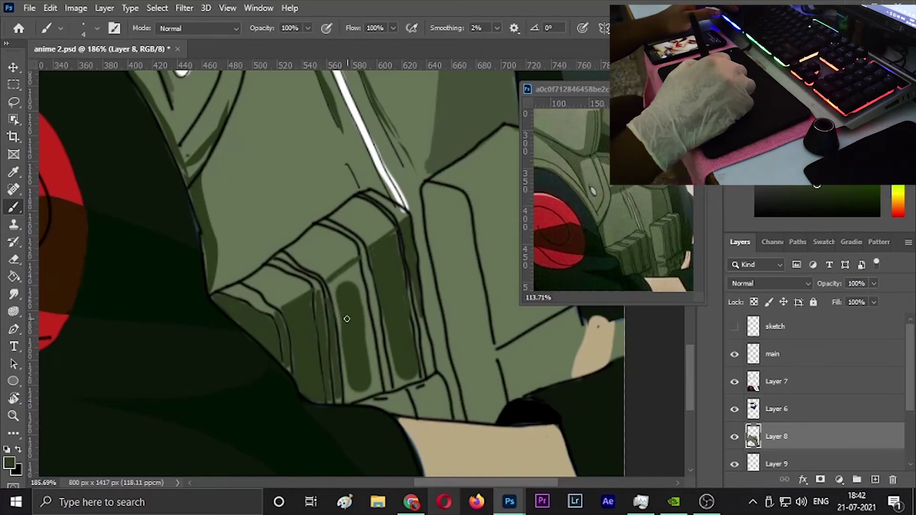
left_click_drag(338, 272, 355, 351)
left_click_drag(367, 269, 392, 381)
key("ctrl+0")
scroll(182, 352, "up", 5)
Step: Fill the right pouch face with dark green
key("l")
left_click_drag(357, 396, 345, 407)
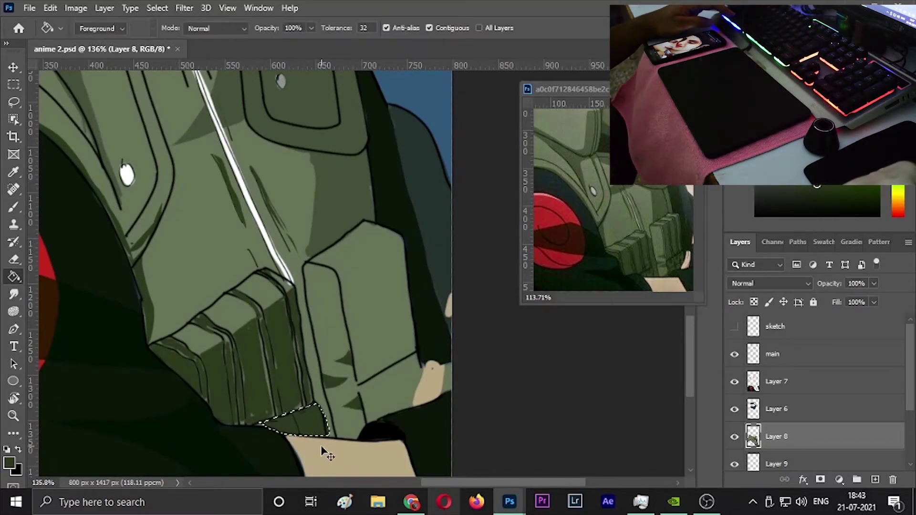
mouse_move(340, 274)
left_mouse_down()
mouse_move(406, 262)
mouse_move(363, 423)
left_mouse_up()
key("alt+BackSpace")
key("ctrl+d")
key("g")
Step: Draw thin parallel ridge lines along the right pouch's top and side
key("l")
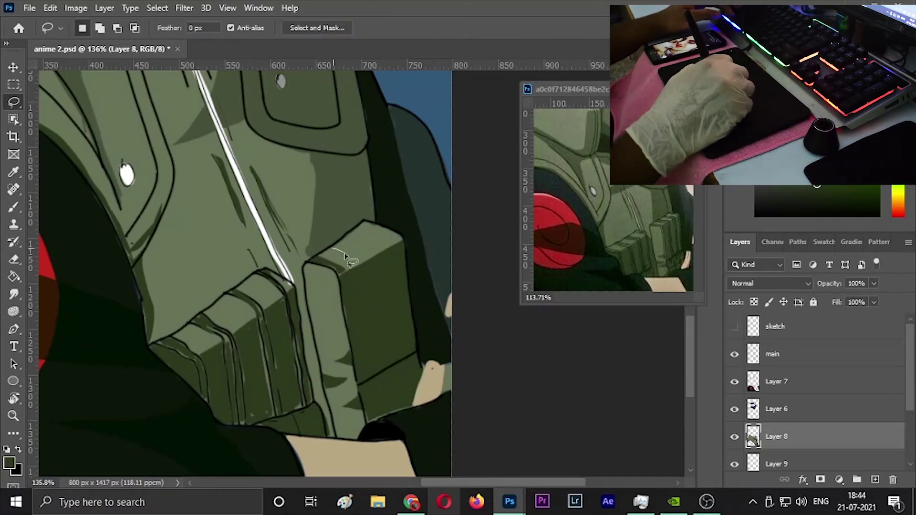
key("b")
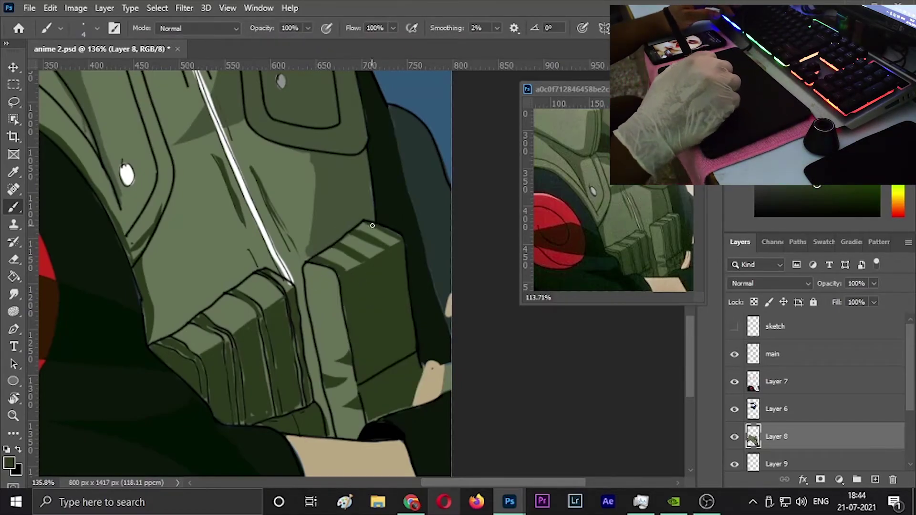
left_click_drag(340, 268, 360, 324)
mouse_move(329, 256)
left_mouse_down()
mouse_move(363, 268)
mouse_move(382, 364)
left_mouse_up()
left_click_drag(377, 230, 414, 356)
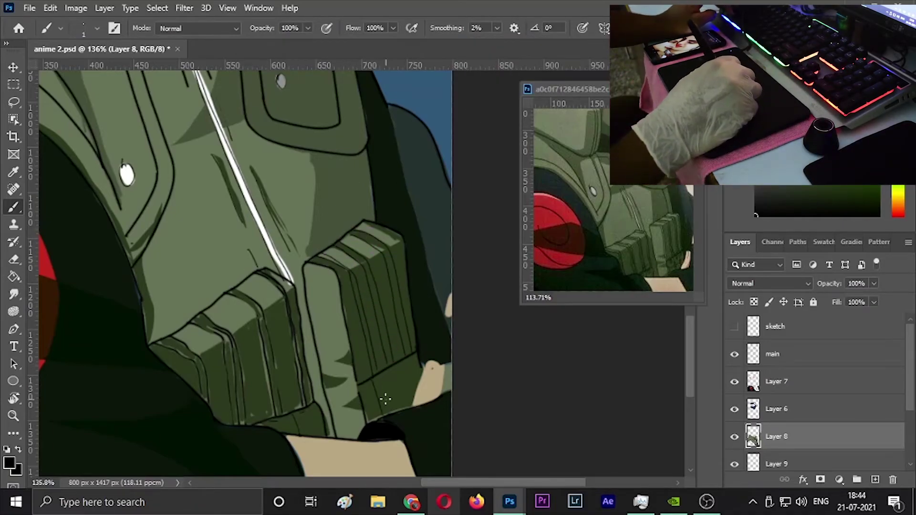
key("ctrl+0")
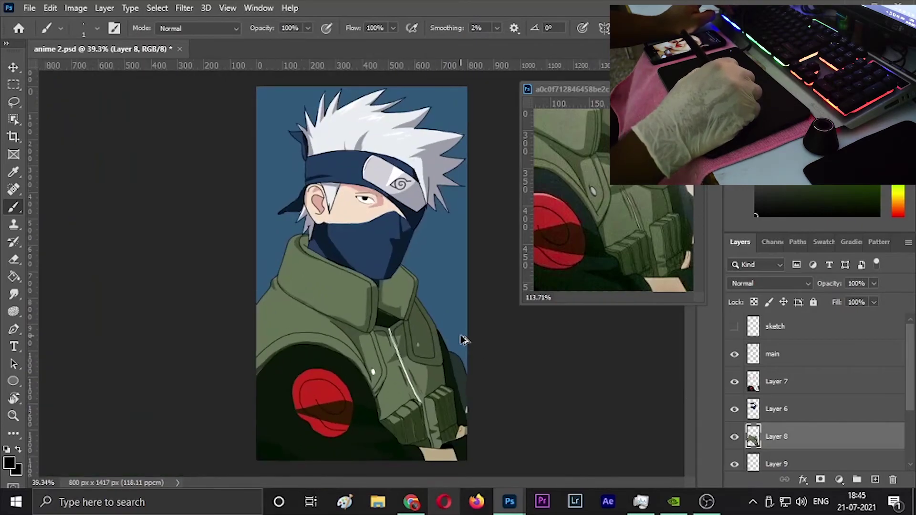
Step: Switch to a 1 px dark brush and ink two ridge lines on the pouch
scroll(466, 341, "up", 3)
left_click(321, 275, "alt")
left_click(514, 28)
left_click(198, 251)
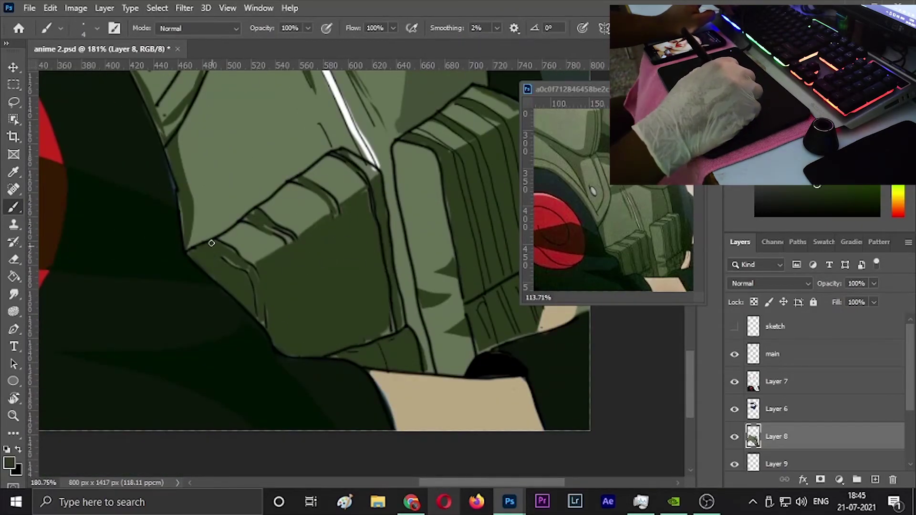
left_click(513, 28)
key("[")
key("[")
key("[")
left_click_drag(190, 251, 240, 297)
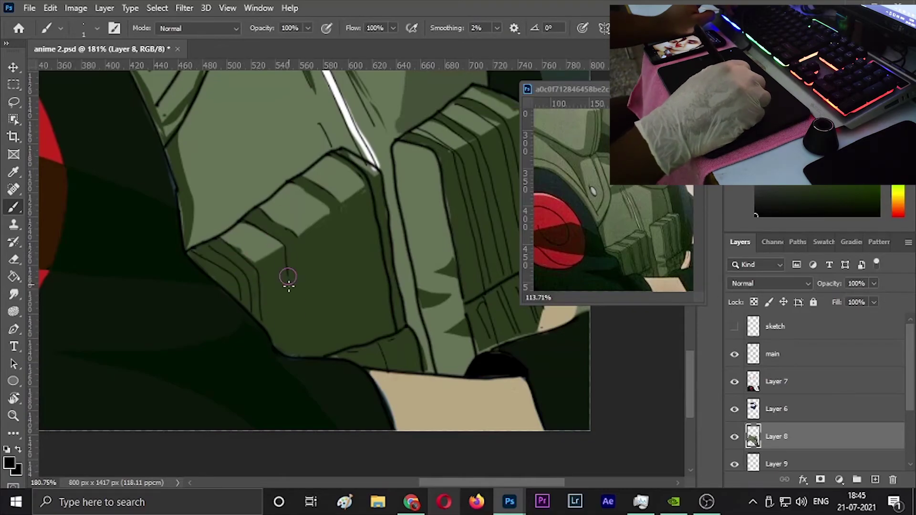
left_click_drag(345, 299, 355, 341)
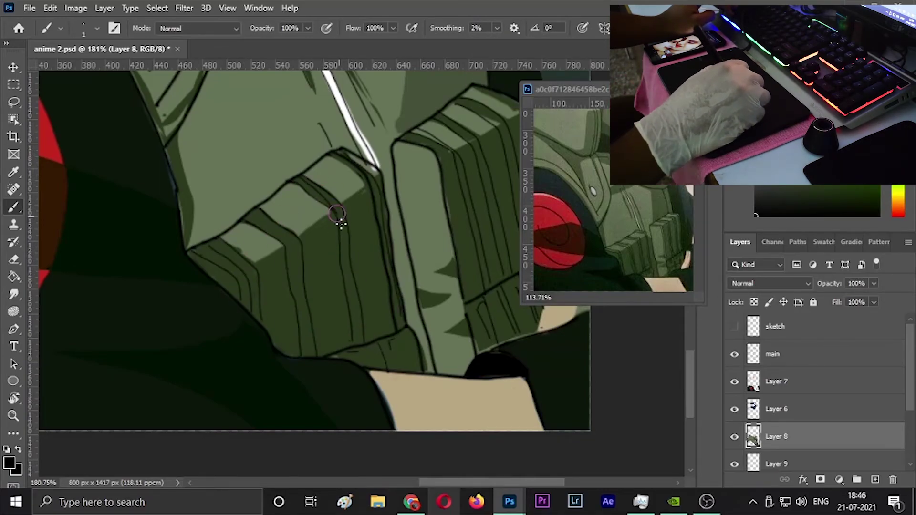
Step: Paint the top of the collar a lighter green
key("ctrl+0")
key("l")
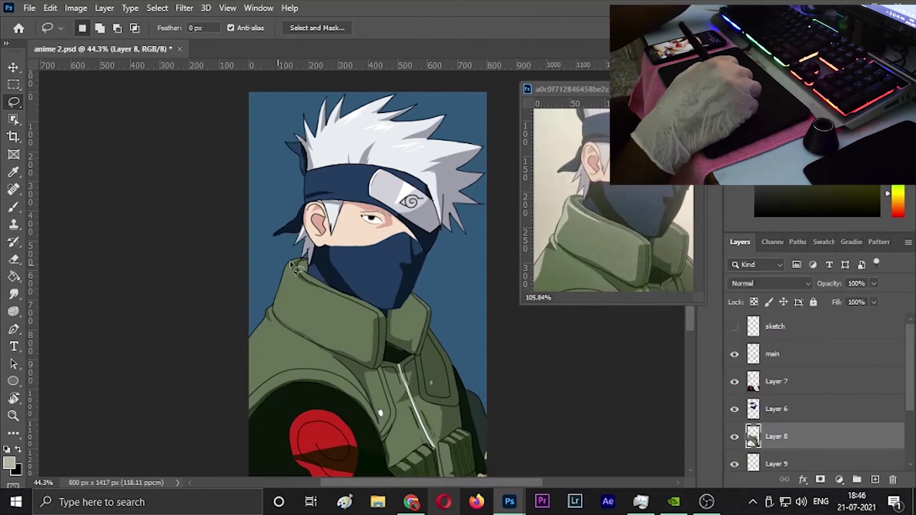
left_click_drag(292, 262, 312, 290)
key("b")
left_click_drag(279, 318, 306, 277)
key("l")
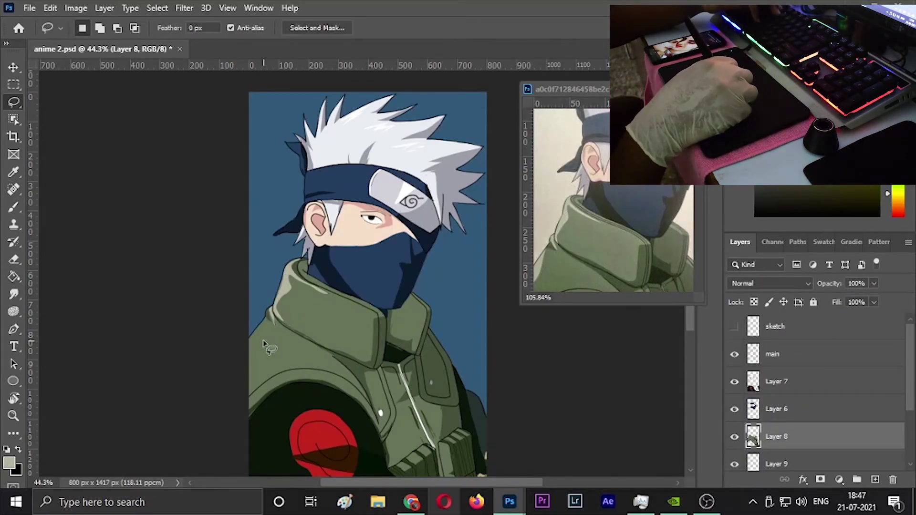
Step: Shift the view slightly and zoom out to see the whole figure
key("b")
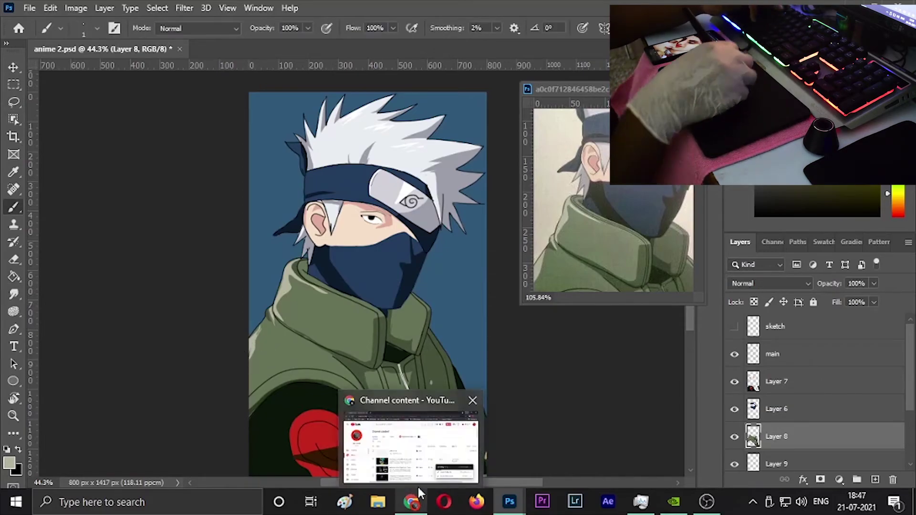
key("l")
left_click_drag(424, 286, 398, 285)
scroll(613, 201, "down", 3)
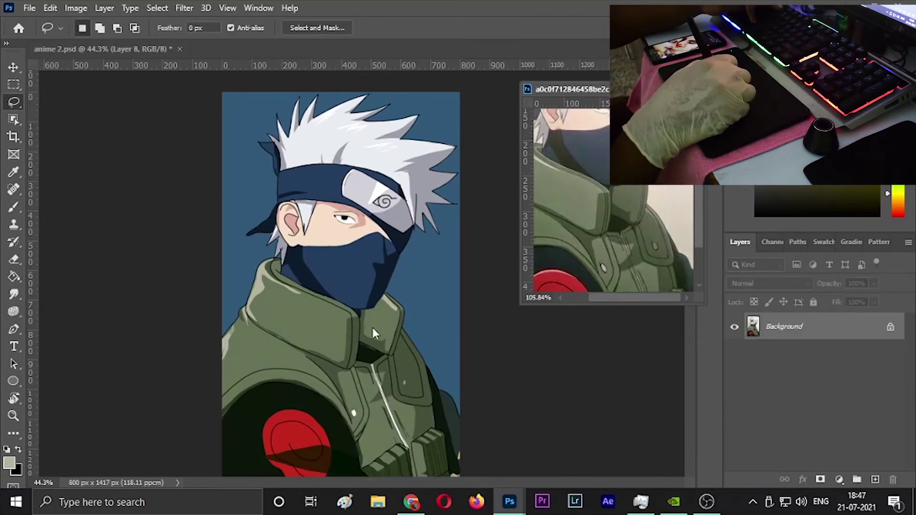
scroll(406, 362, "up", 5)
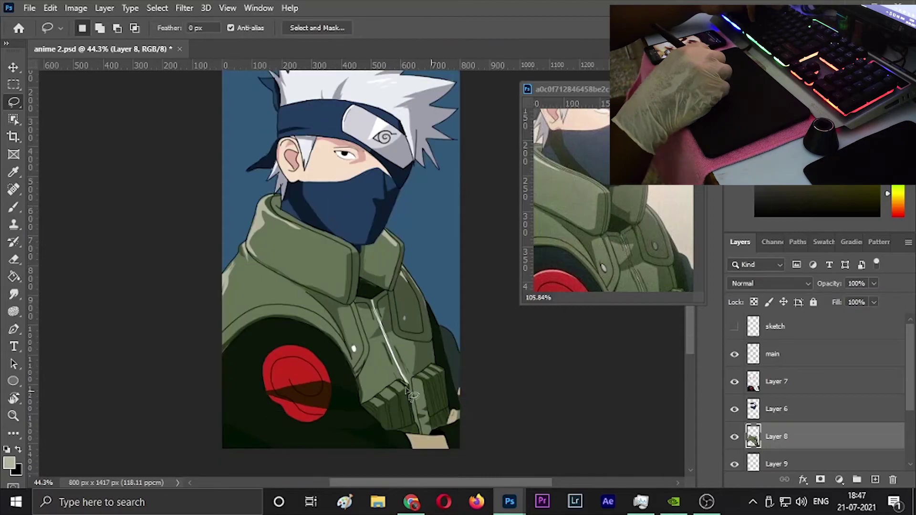
key("b")
key("ctrl+0")
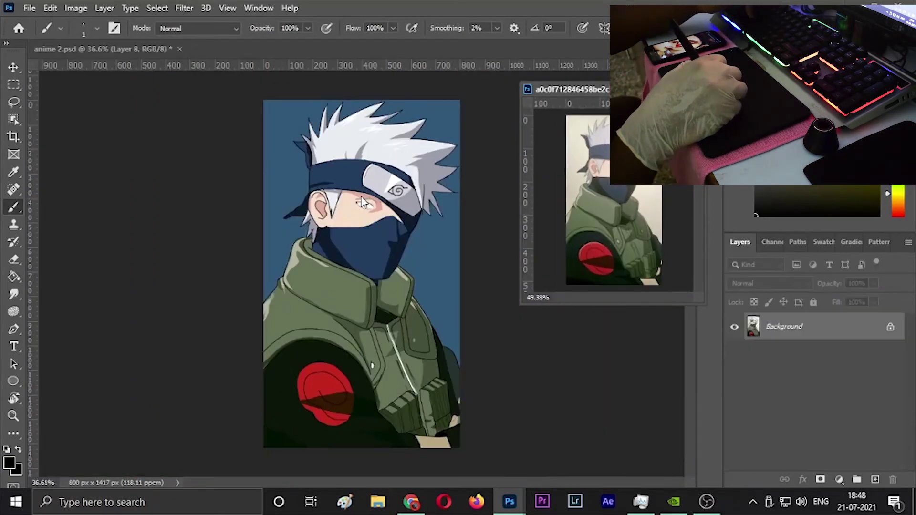
Step: Check the sketch, then draw the lower eyelid line on the main layer
left_click(735, 327)
scroll(359, 201, "up", 5)
scroll(613, 200, "up", 3)
left_click(734, 326)
left_click(787, 354)
left_click_drag(288, 181, 395, 200)
scroll(409, 184, "down", 10)
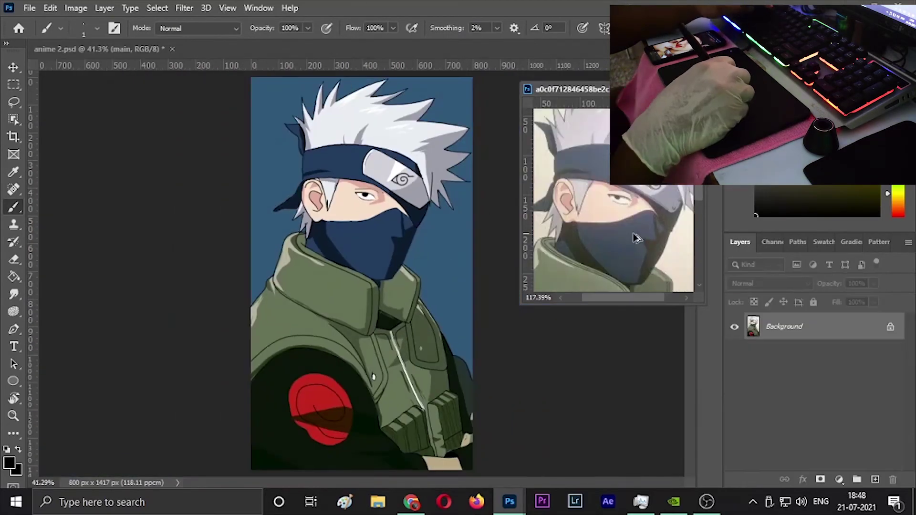
scroll(615, 215, "down", 2)
Step: Sample the pink skin tone, then paint three black rivets on the headband at 71% opacity
key("i")
left_click(319, 195)
key("b")
scroll(613, 200, "up", 3)
scroll(387, 162, "up", 8)
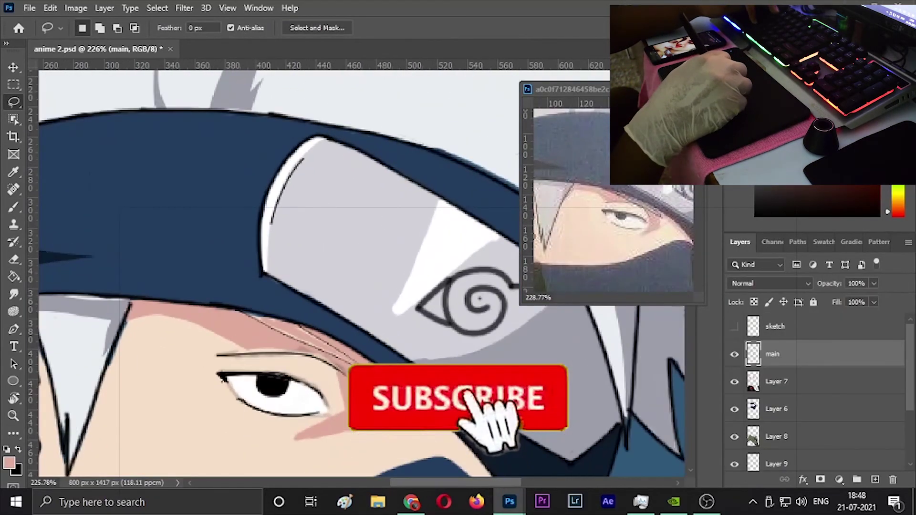
key("x")
key("7")
key("1")
left_click_drag(284, 258, 284, 258)
left_click_drag(295, 206, 295, 207)
left_click_drag(321, 158, 319, 163)
Step: Highlight the headband rivets with white
key("x")
left_click_drag(295, 210, 294, 211)
left_click_drag(283, 261, 282, 262)
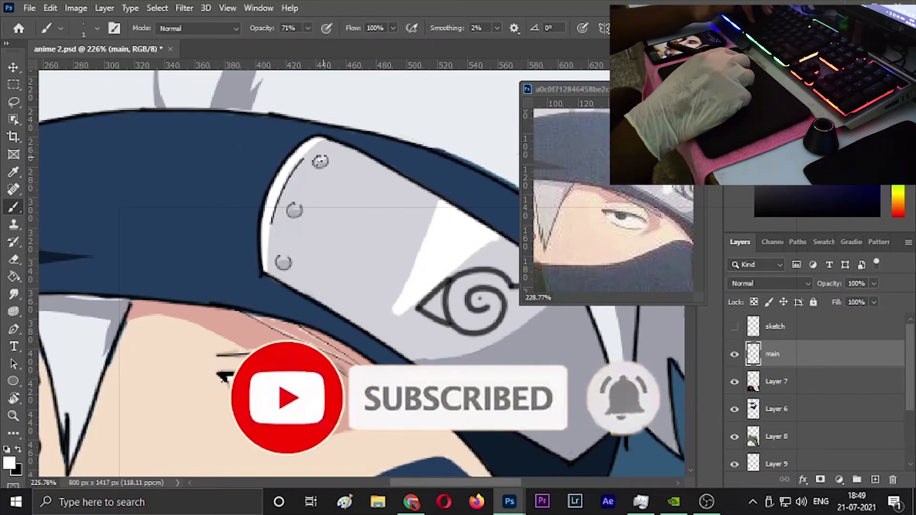
scroll(613, 200, "down", 5)
scroll(363, 238, "down", 8)
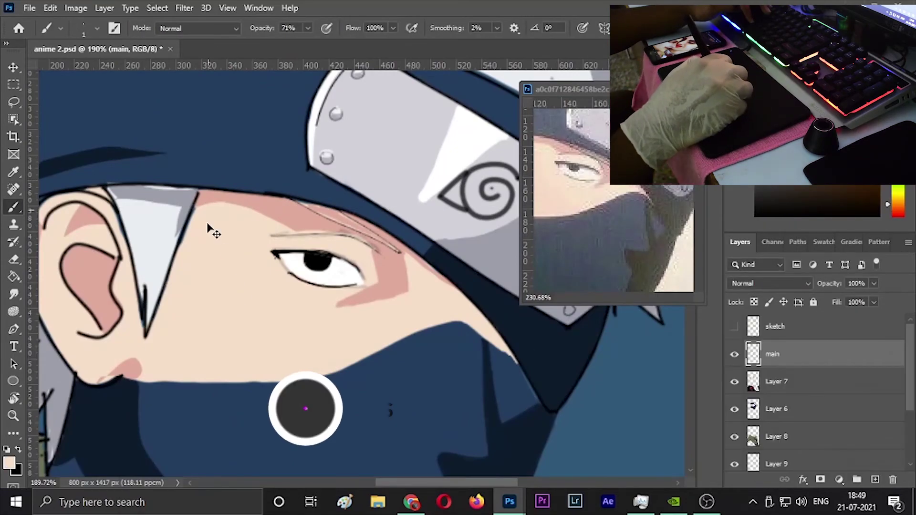
Step: Ink a thin 1 px black crease line above the eye
left_click_drag(271, 235, 326, 240)
key("x")
key("bracketleft")
key("bracketleft")
key("bracketleft")
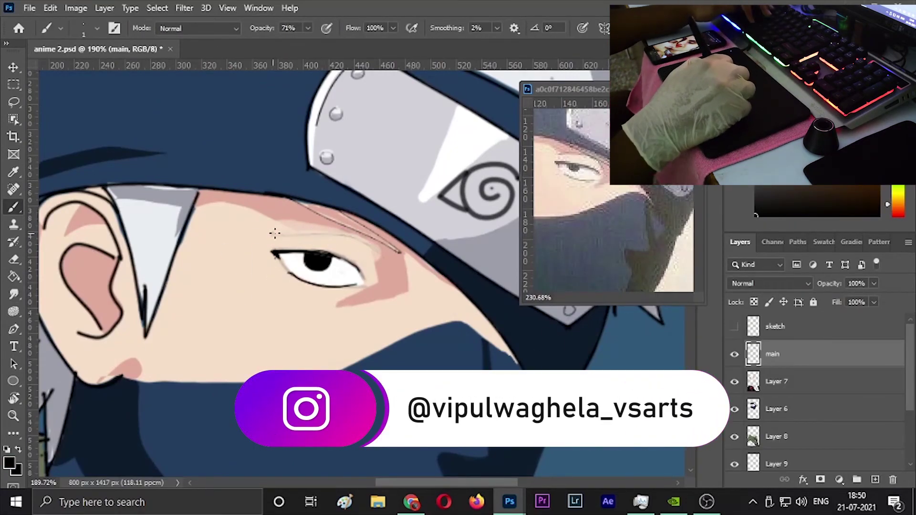
left_click_drag(269, 236, 351, 239)
scroll(378, 272, "up", 3)
key("x")
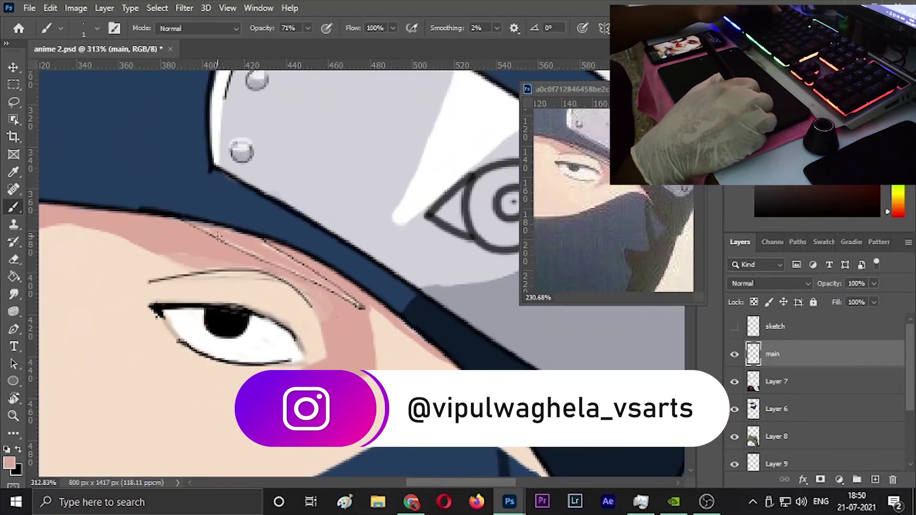
scroll(217, 235, "down", 3)
Step: Step down through Layers 7 and 6, then return to the main layer
key("alt+bracketleft")
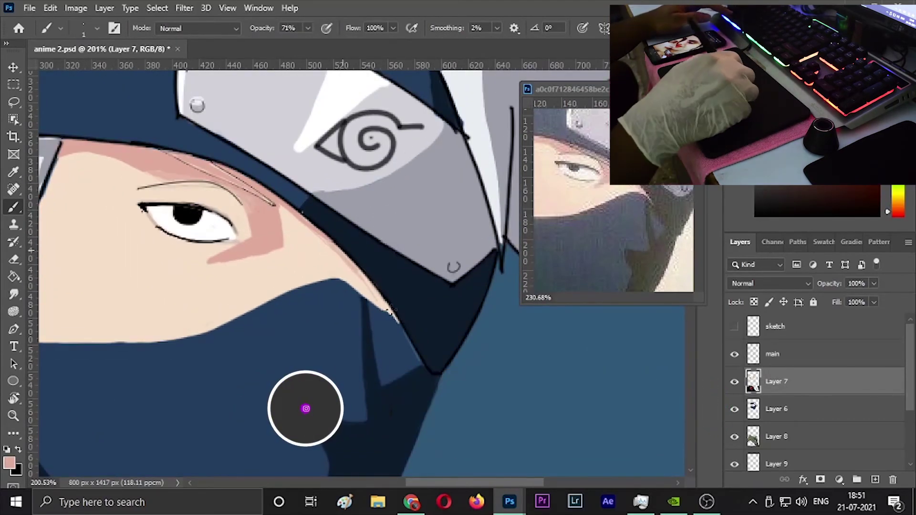
scroll(306, 408, "down", 5)
key("alt+bracketleft")
scroll(337, 316, "up", 5)
left_click(514, 28)
key("alt+bracketright")
key("alt+bracketright")
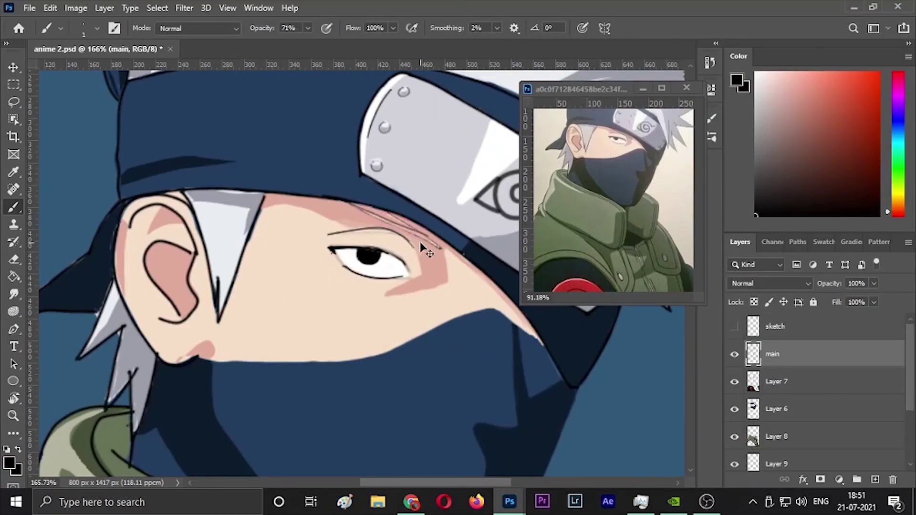
scroll(421, 248, "down", 8)
left_click(755, 122)
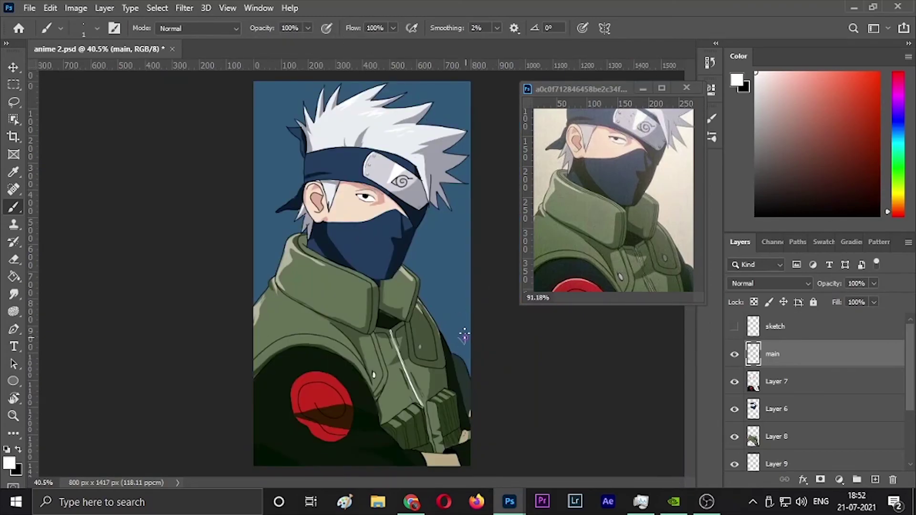